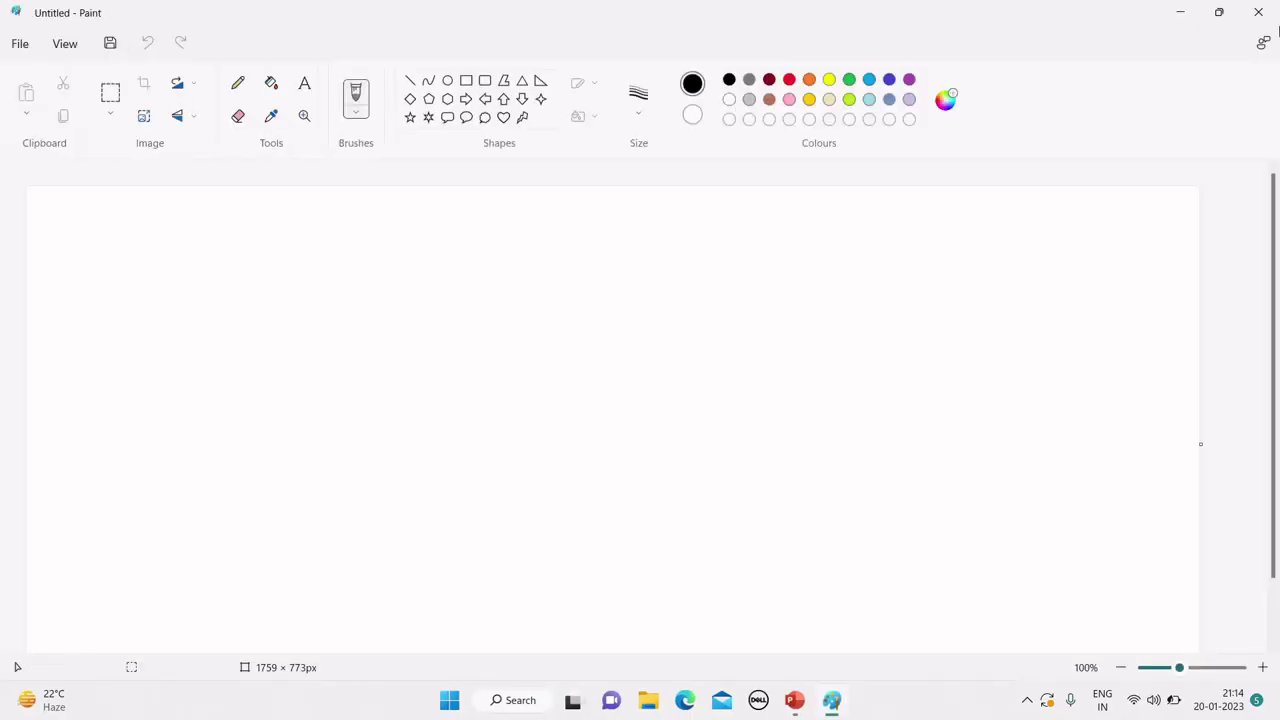
- Close Paint and relaunch it through the Windows Run dialog with the command mspaint
{"action": "left_click", "coordinate": [1257, 14]}
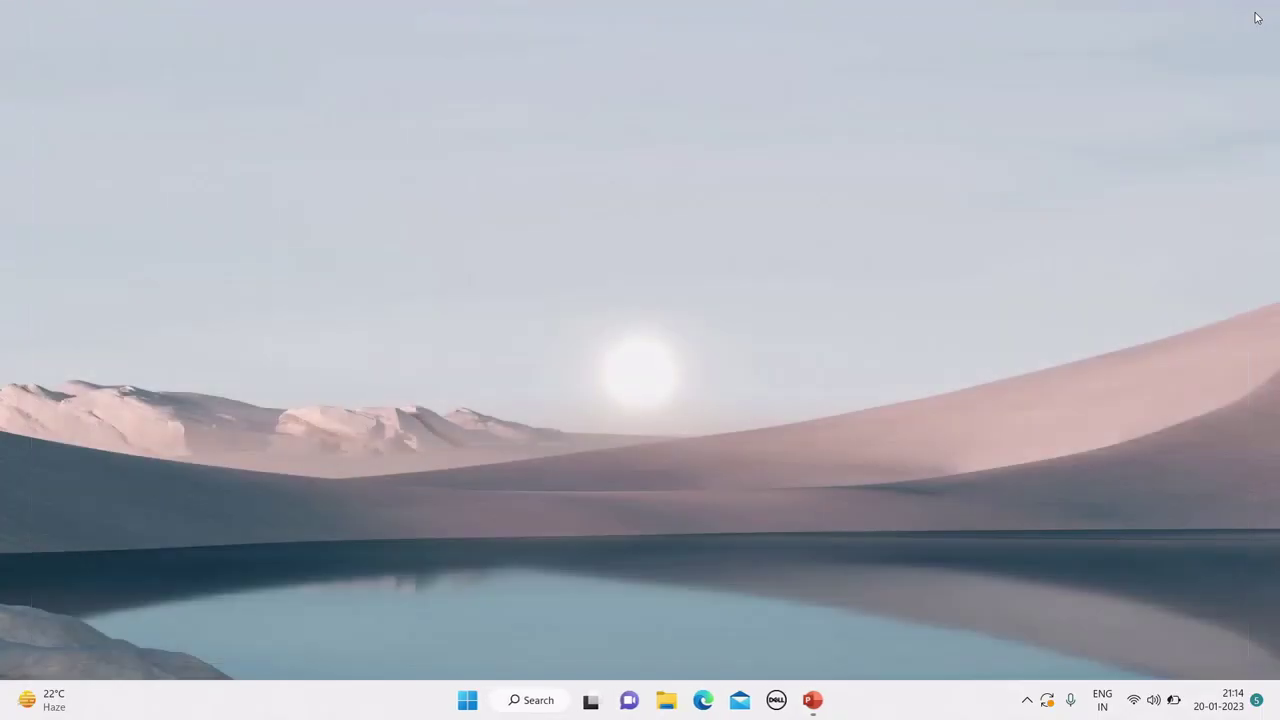
{"action": "key", "text": "super+r"}
{"action": "type", "text": "m"}
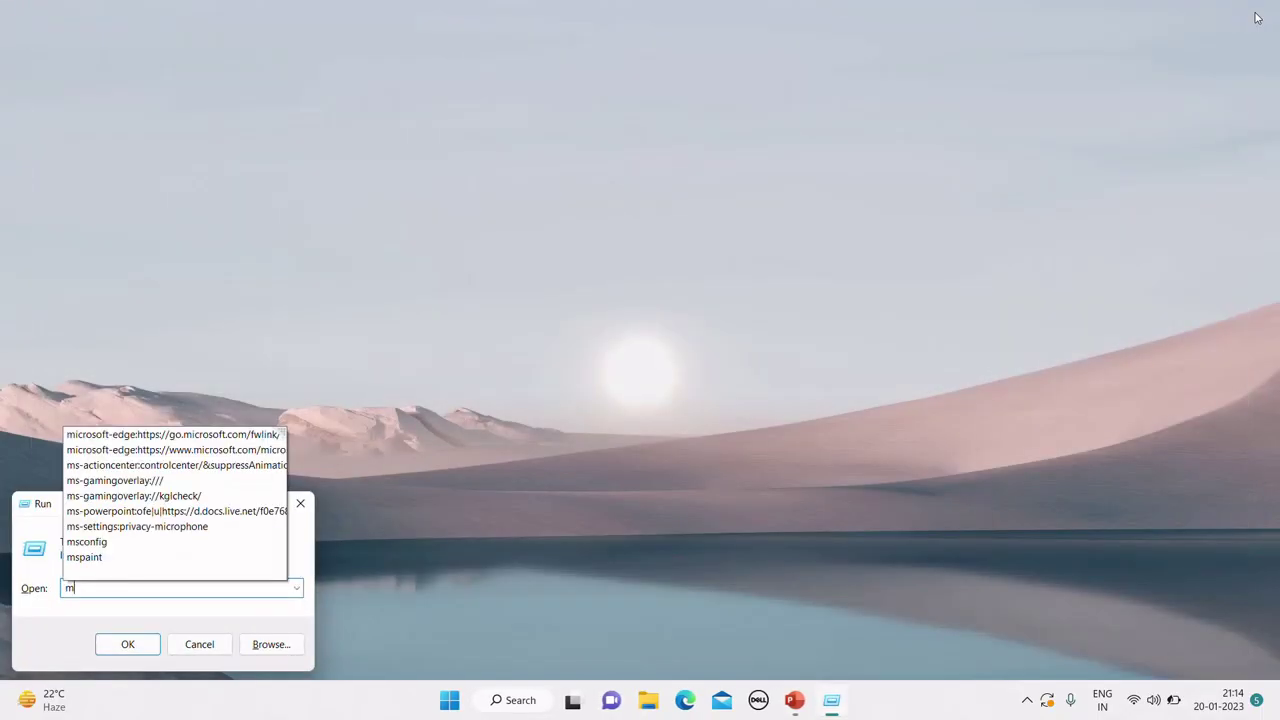
{"action": "type", "text": "spaint"}
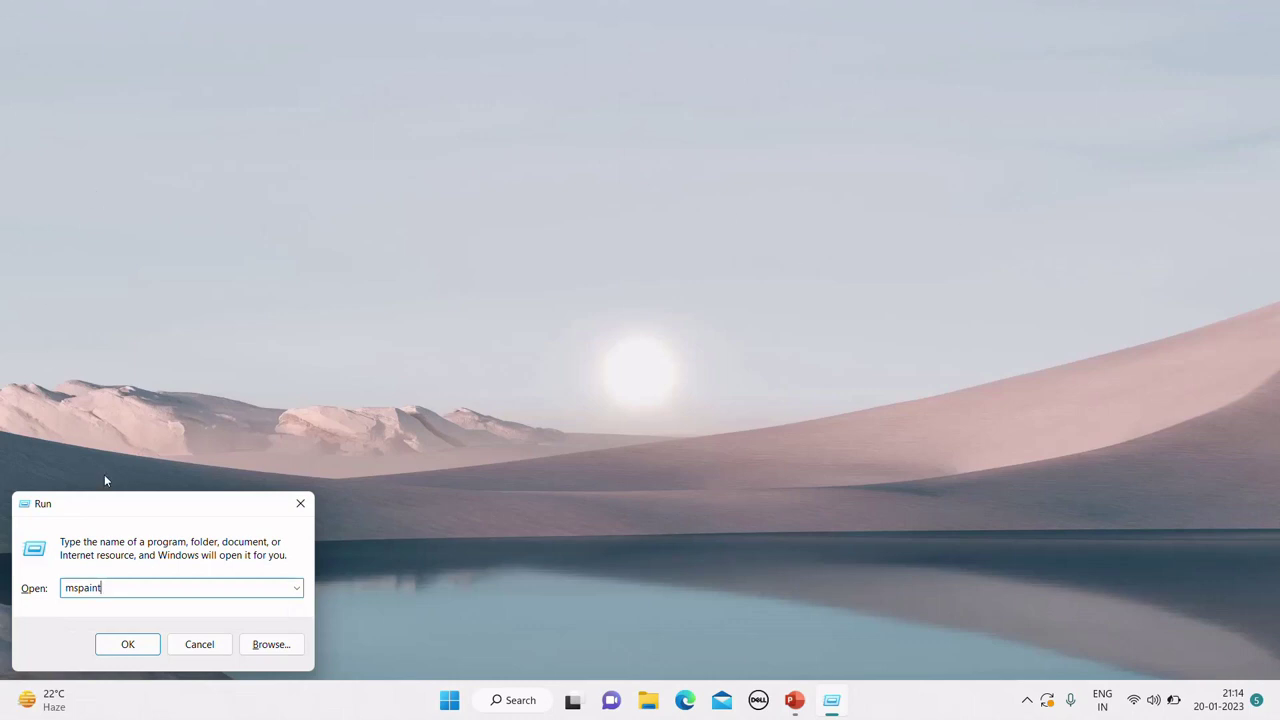
{"action": "left_click_drag", "start_coordinate": [125, 501], "coordinate": [557, 169]}
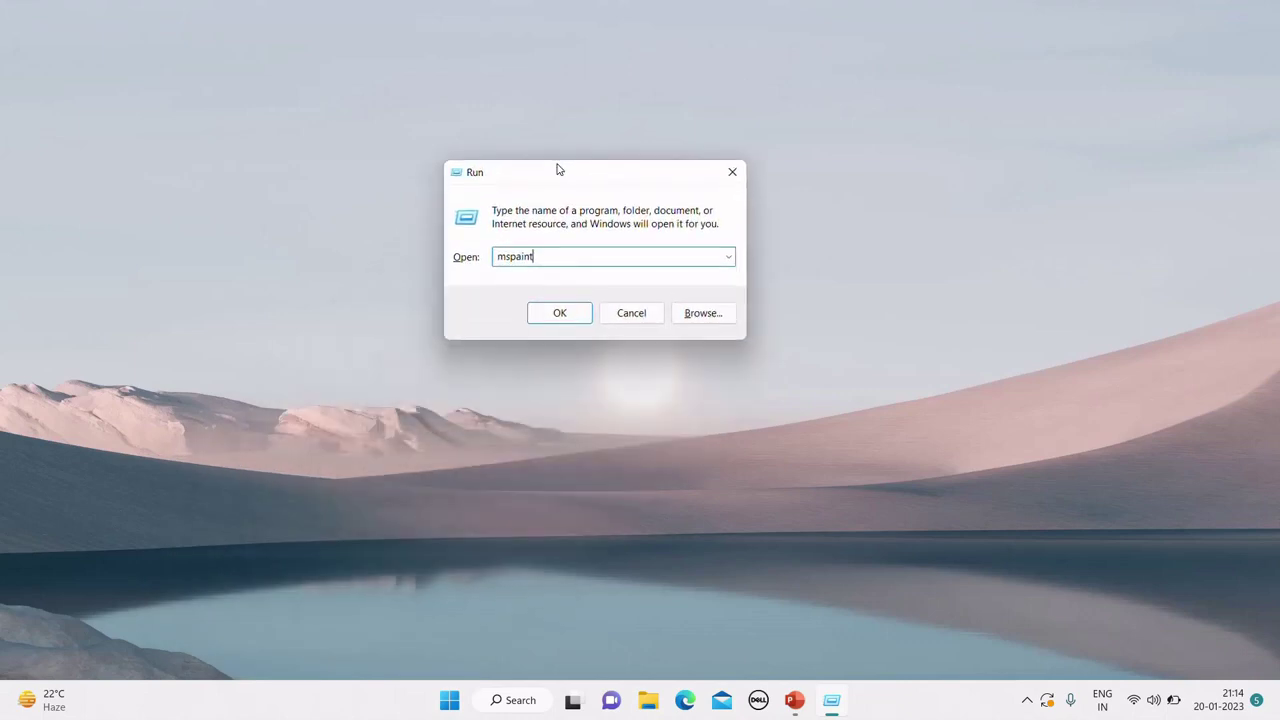
{"action": "left_click", "coordinate": [558, 314]}
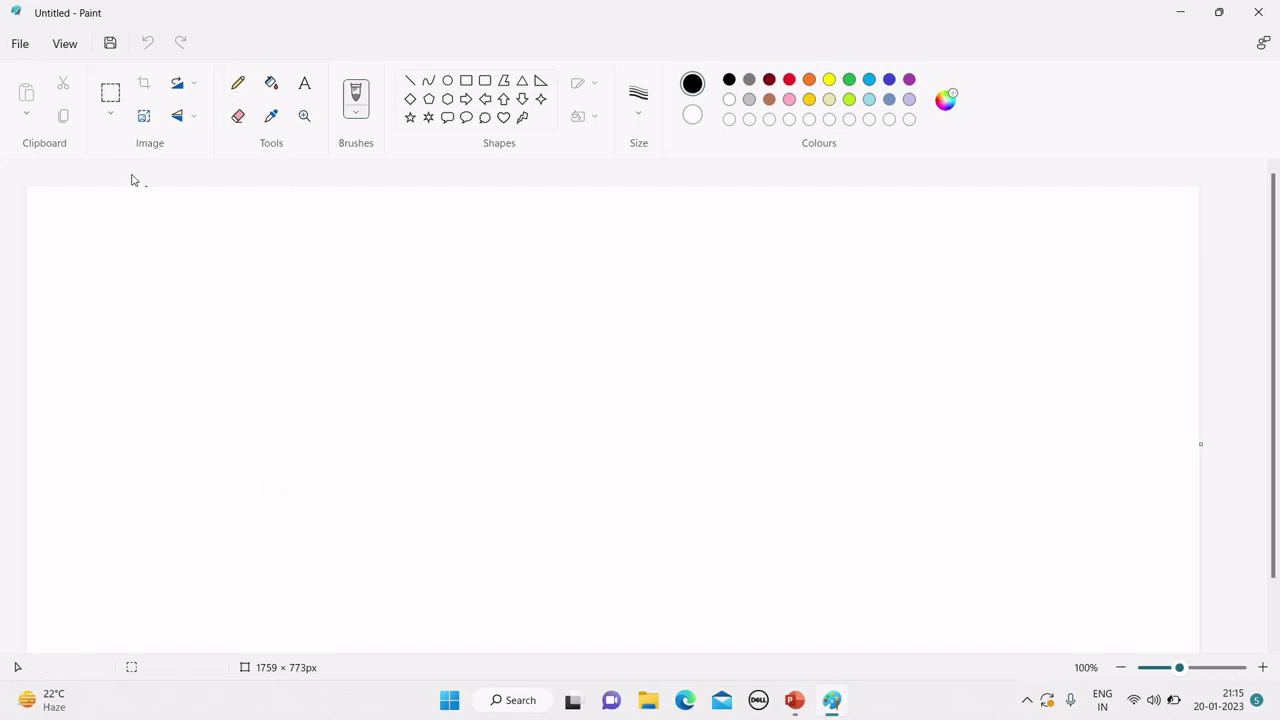
- Open the photo of the woman behind a laptop from the graphic images folder on drive D
{"action": "left_click", "coordinate": [22, 46]}
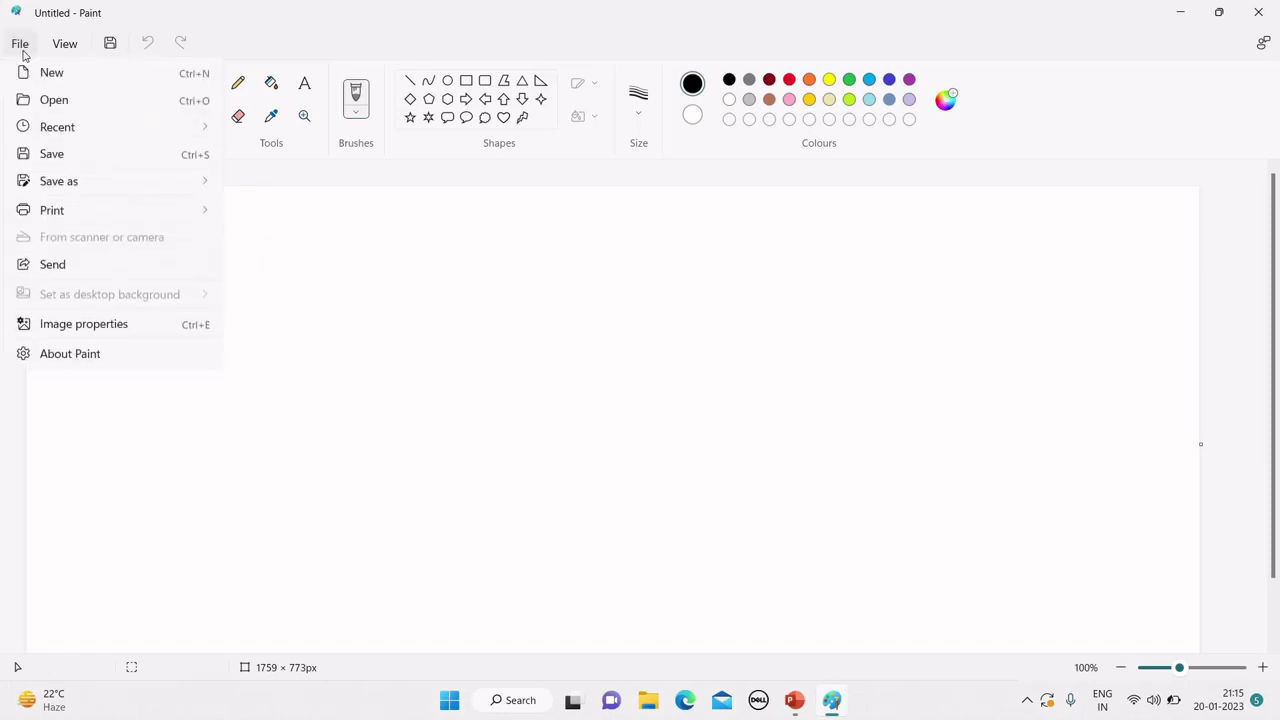
{"action": "left_click", "coordinate": [52, 108]}
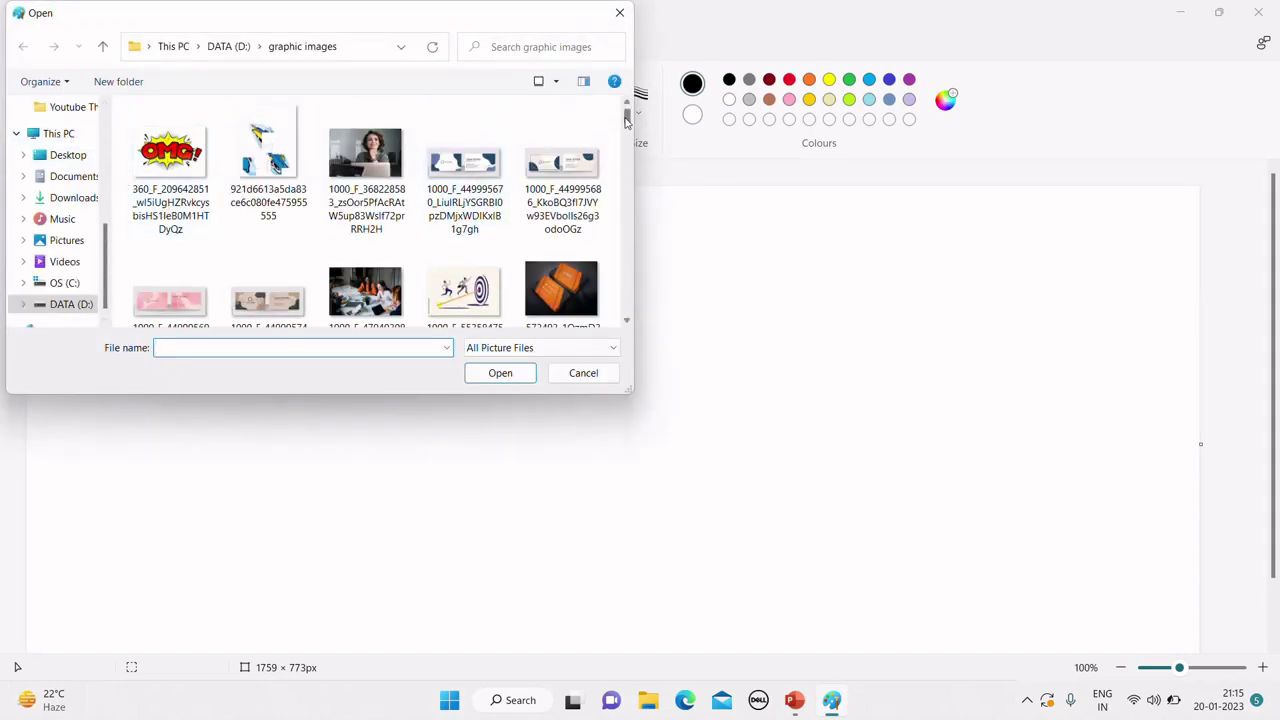
{"action": "scroll", "coordinate": [620, 133], "scroll_direction": "down", "scroll_amount": 2}
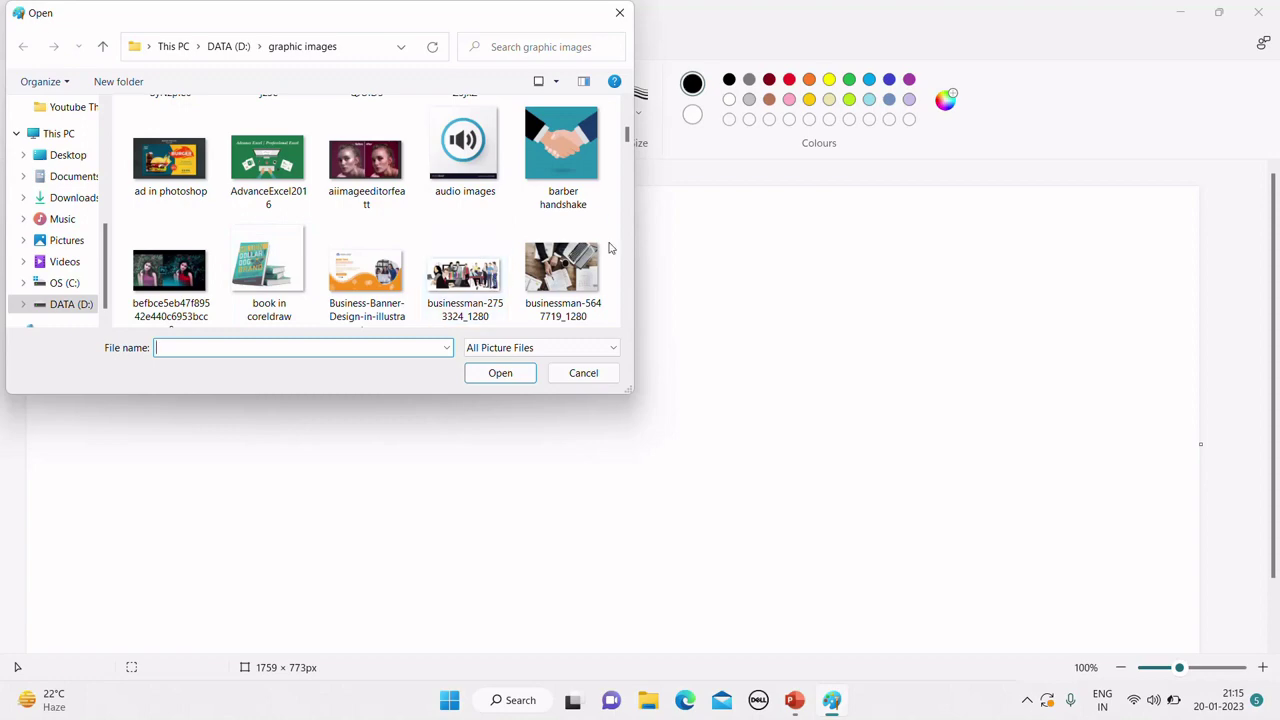
{"action": "scroll", "coordinate": [620, 143], "scroll_direction": "up", "scroll_amount": 3}
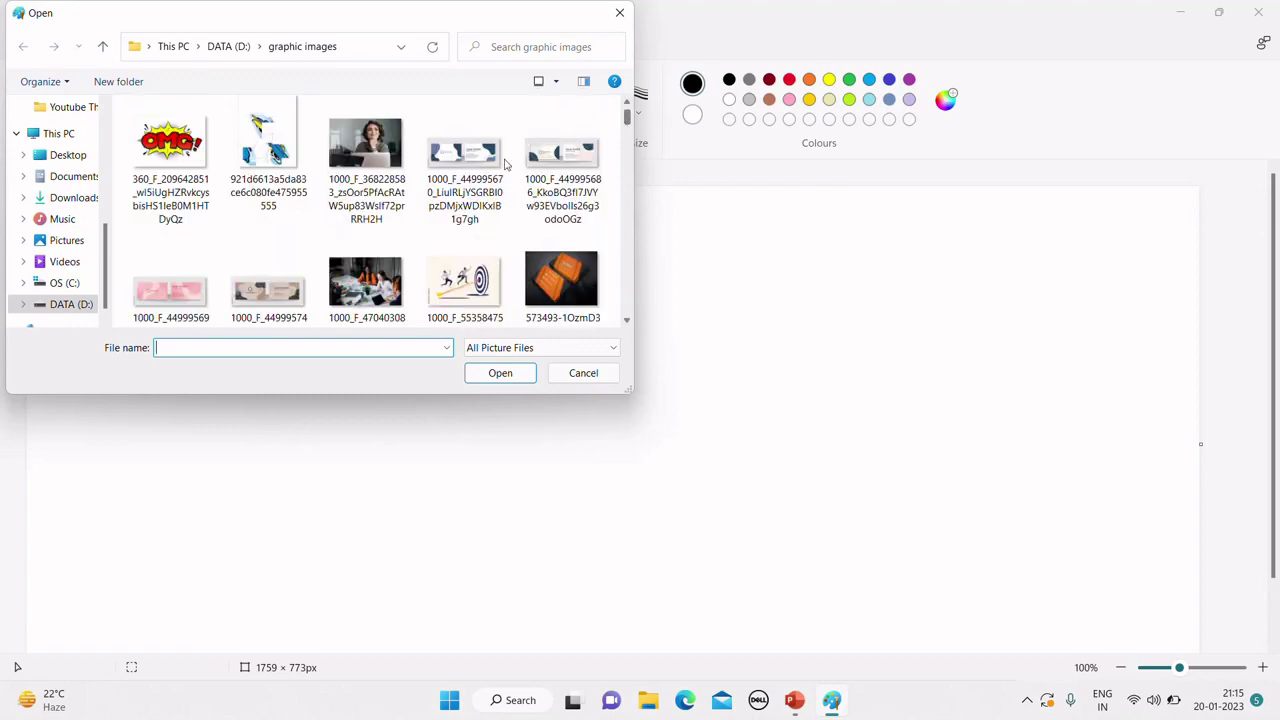
{"action": "left_click", "coordinate": [366, 165]}
{"action": "left_click", "coordinate": [492, 373]}
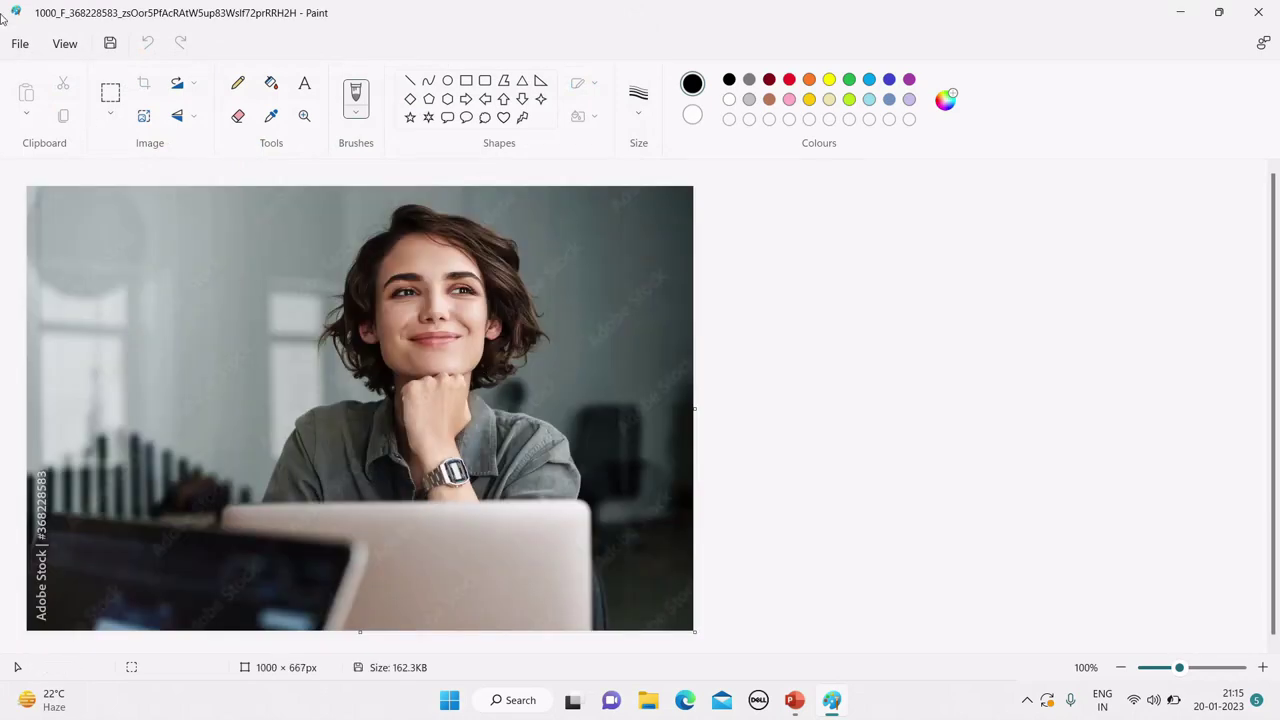
{"action": "left_click", "coordinate": [24, 44]}
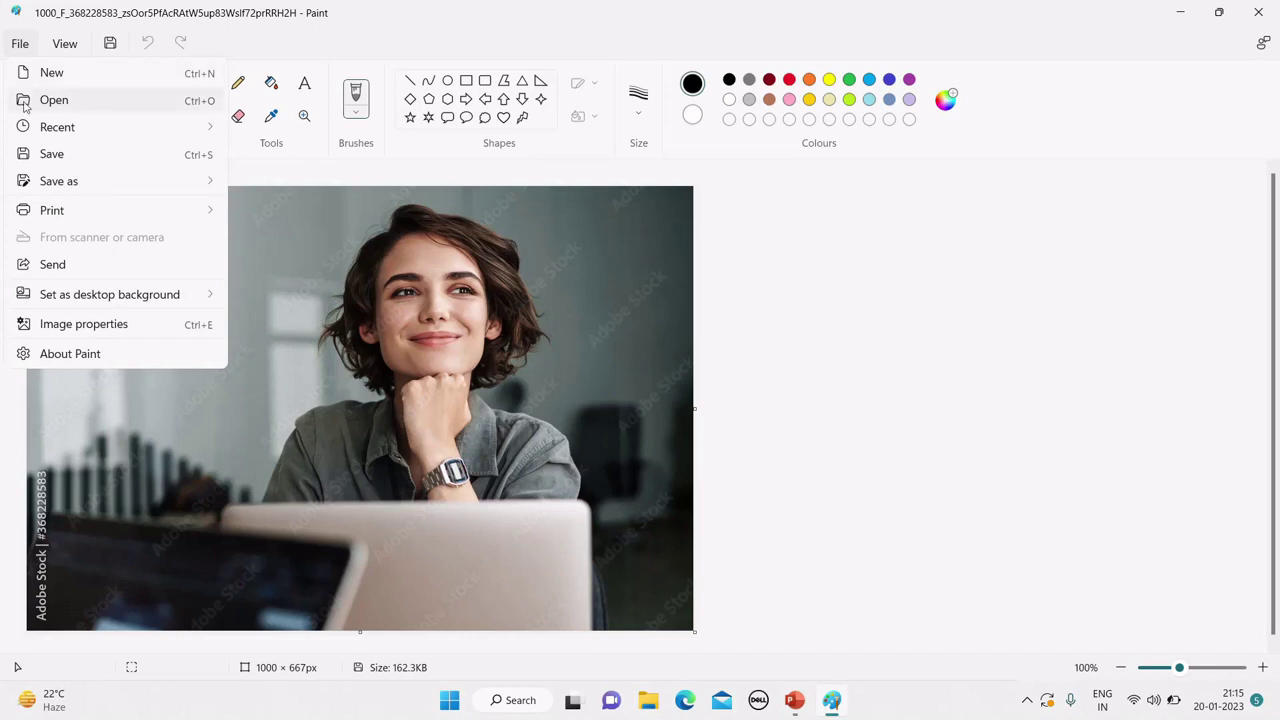
{"action": "mouse_move", "coordinate": [38, 136]}
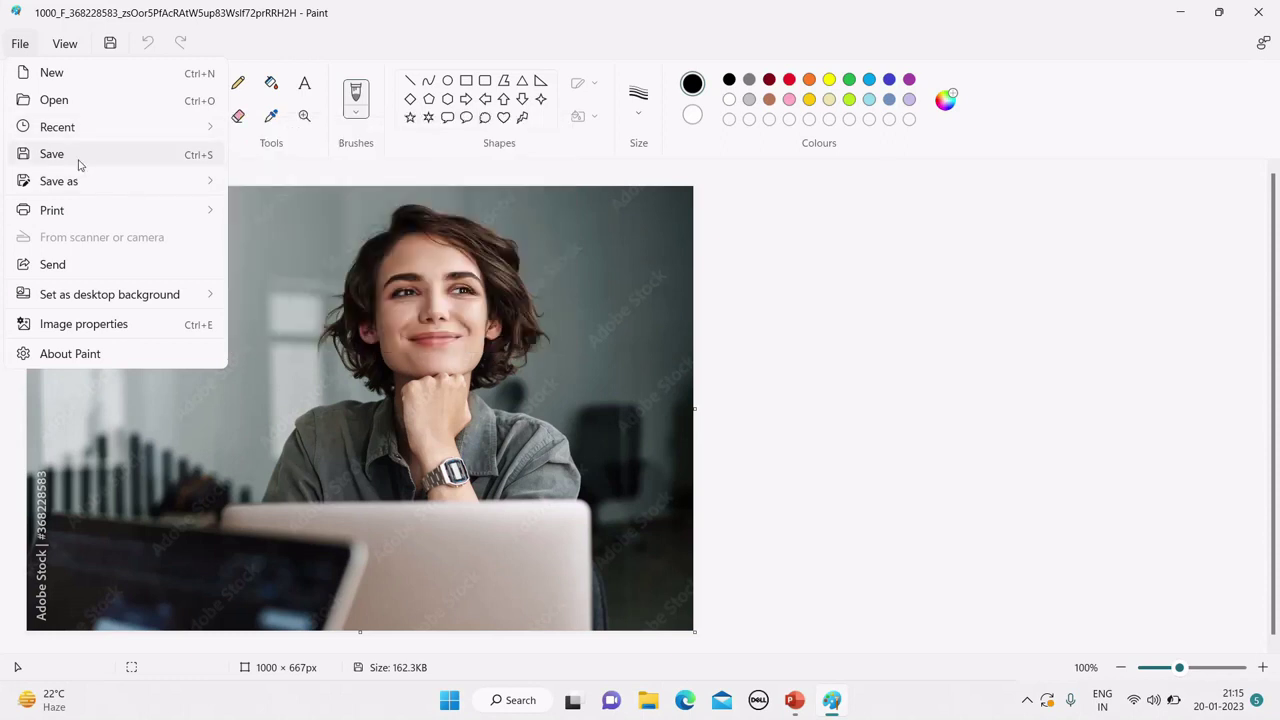
{"action": "mouse_move", "coordinate": [78, 180]}
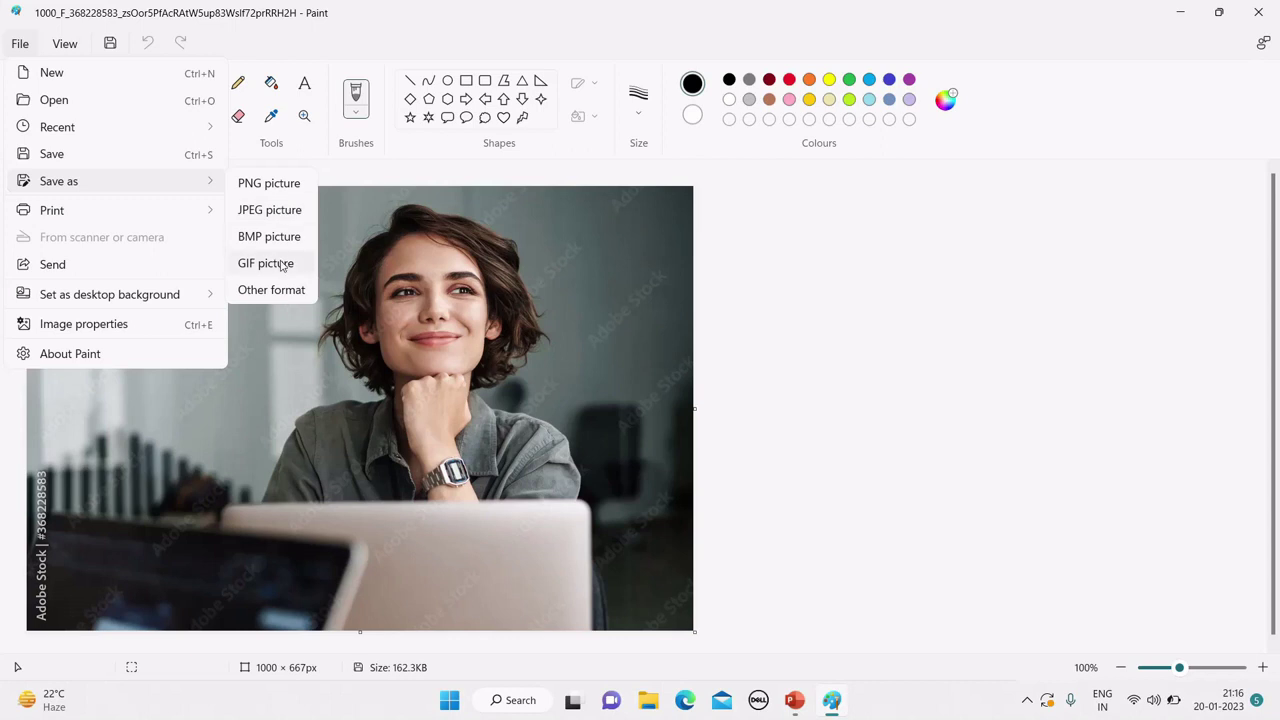
{"action": "mouse_move", "coordinate": [52, 216]}
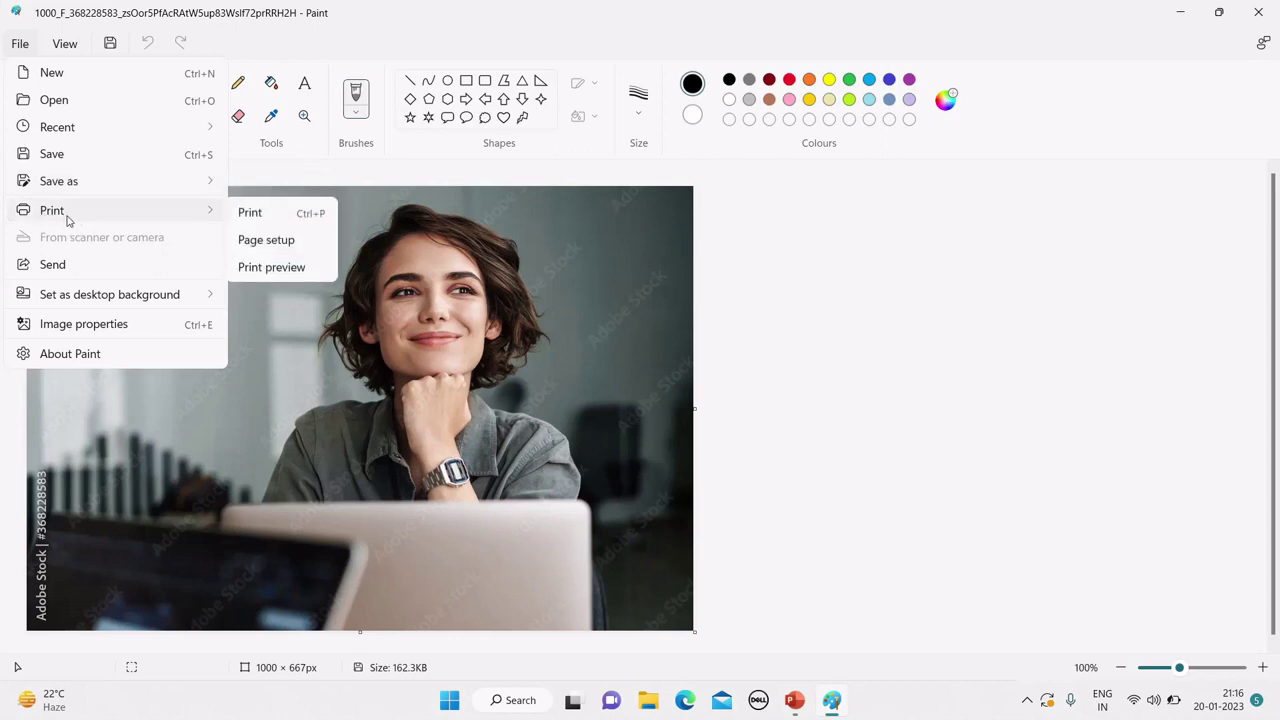
- Show the rulers around the canvas and the gridlines over the photo
{"action": "mouse_move", "coordinate": [64, 46]}
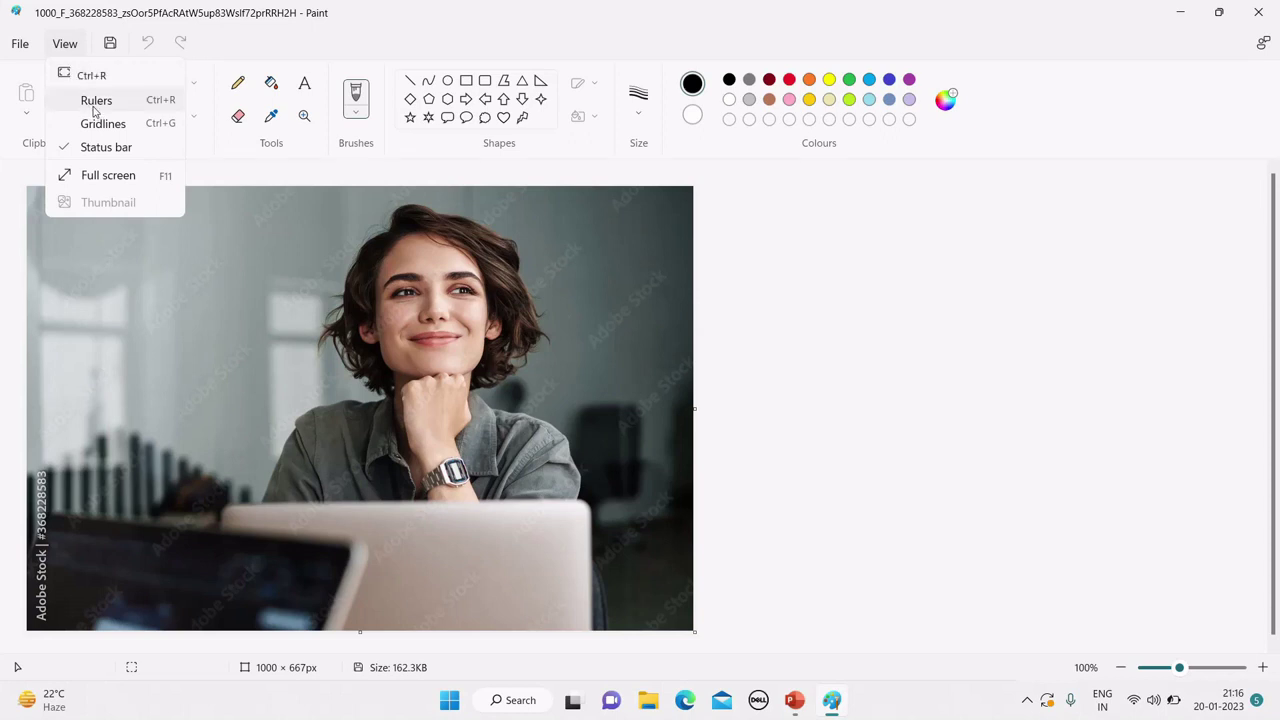
{"action": "left_click", "coordinate": [93, 108]}
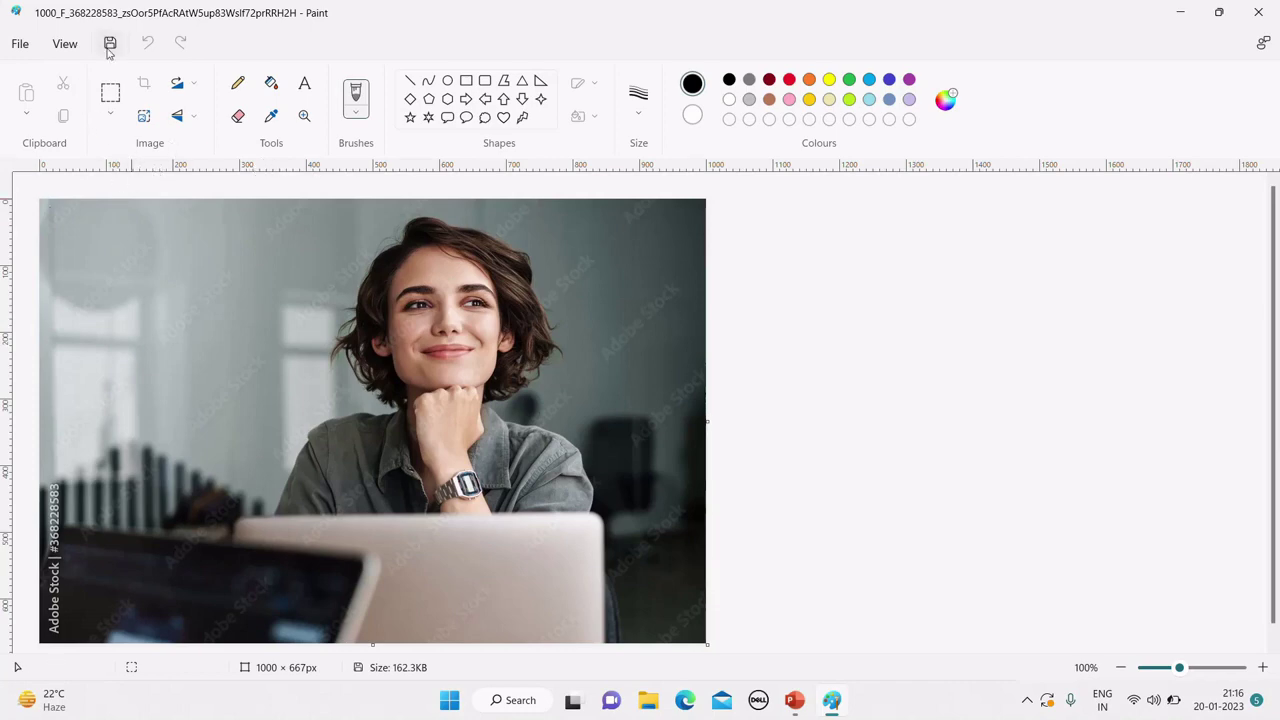
{"action": "left_click", "coordinate": [68, 45]}
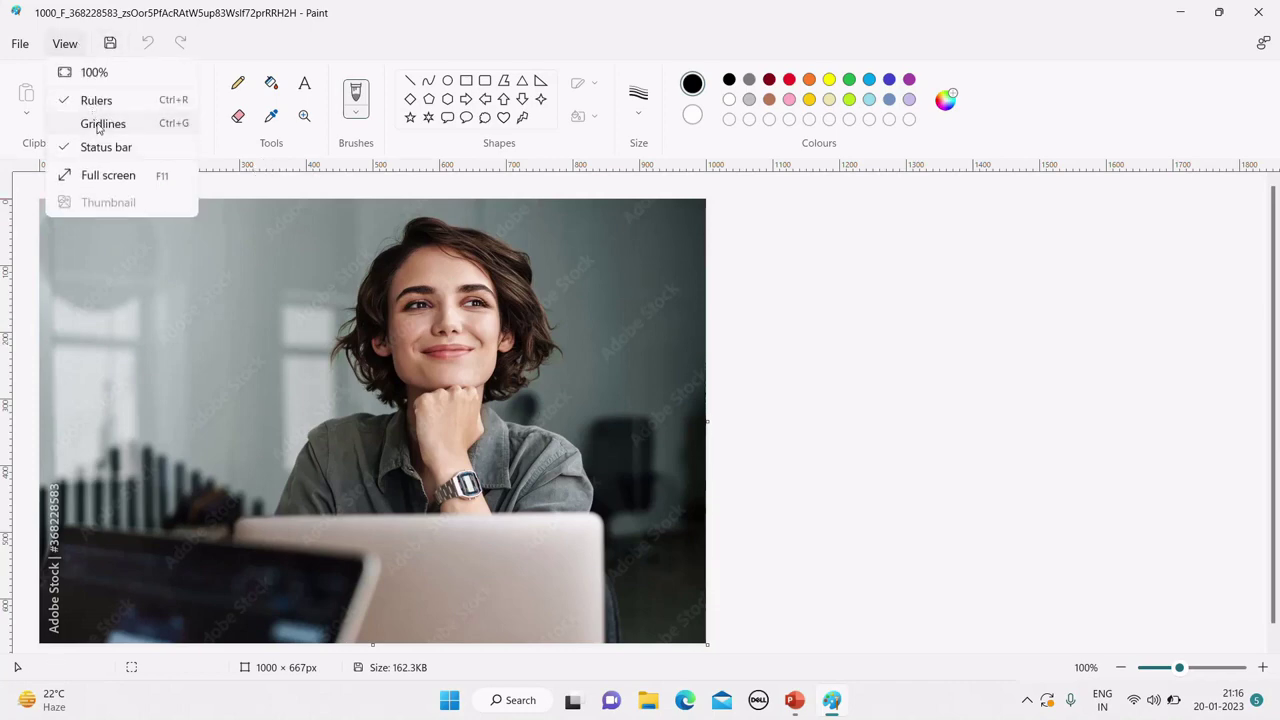
{"action": "left_click", "coordinate": [97, 124]}
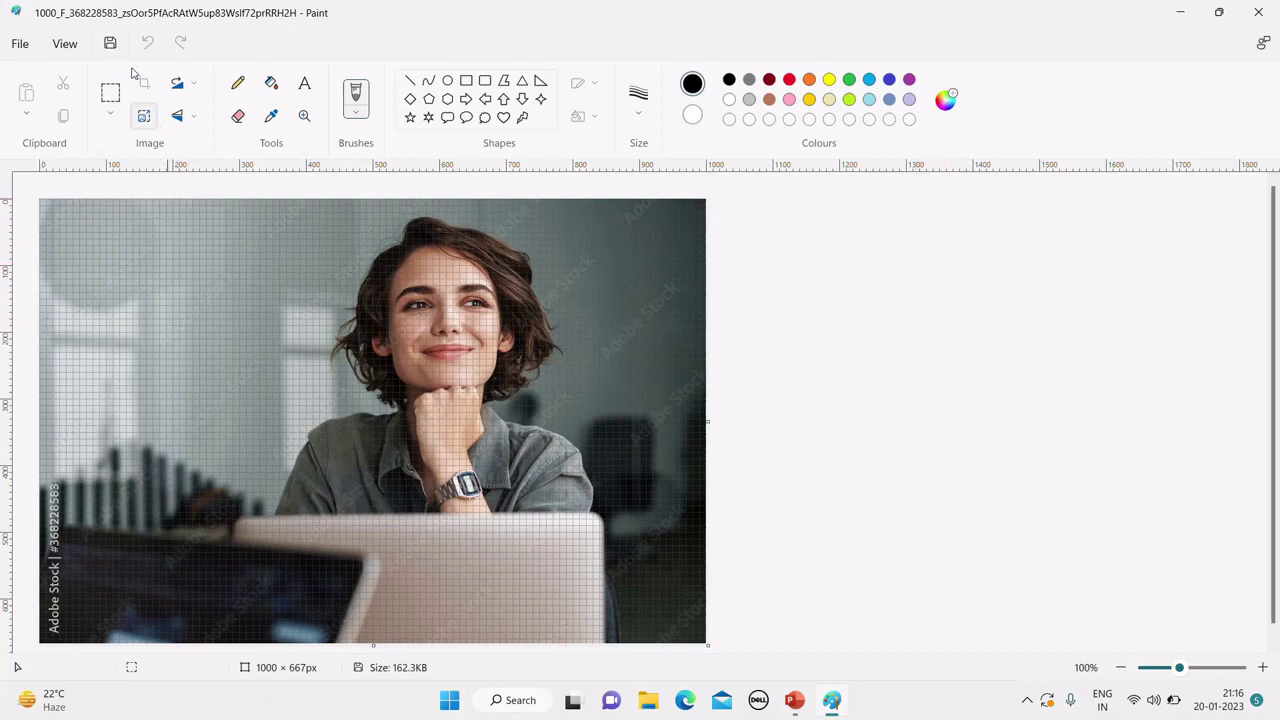
- View the photo in full screen and return to the editing window
{"action": "left_click", "coordinate": [66, 44]}
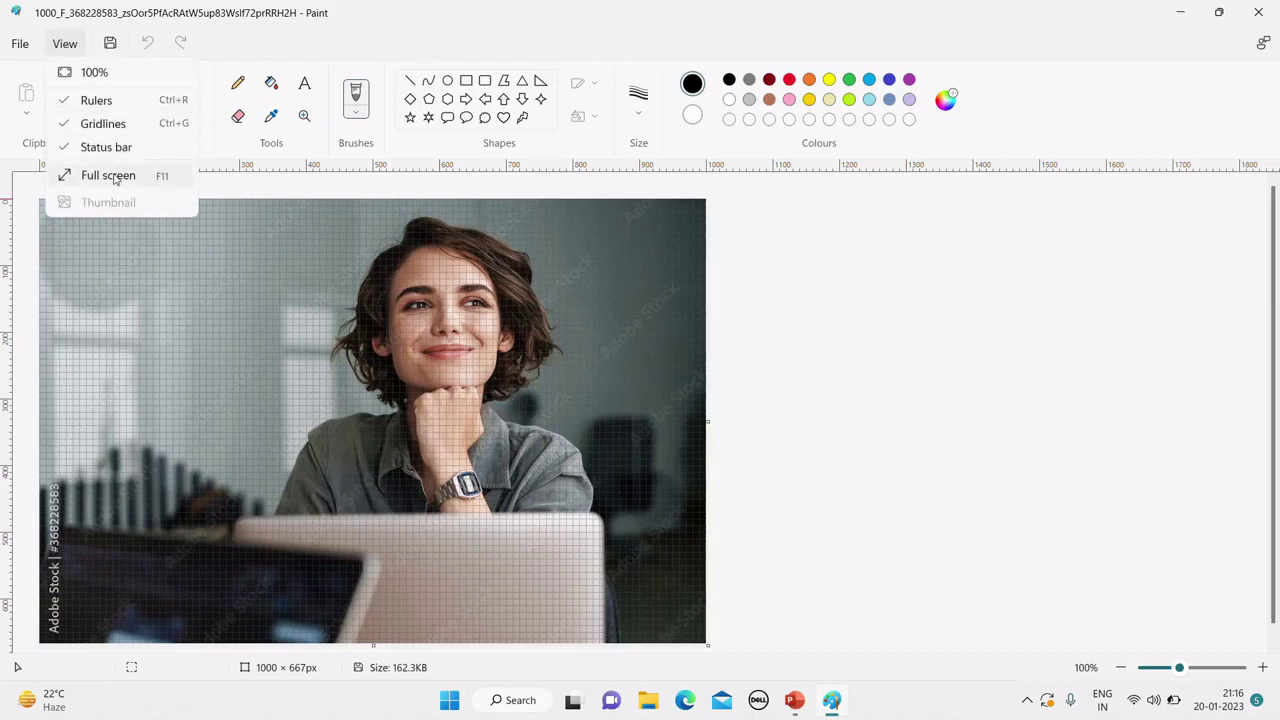
{"action": "left_click", "coordinate": [108, 175]}
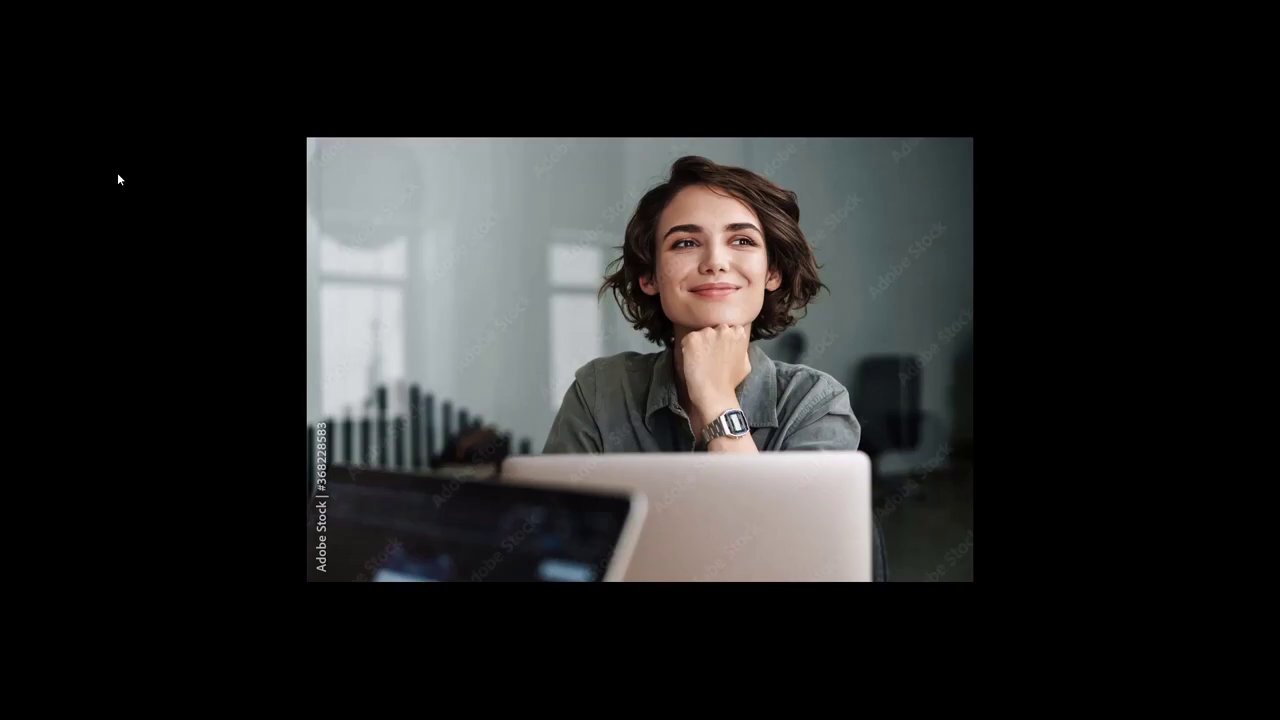
{"action": "left_click", "coordinate": [117, 179]}
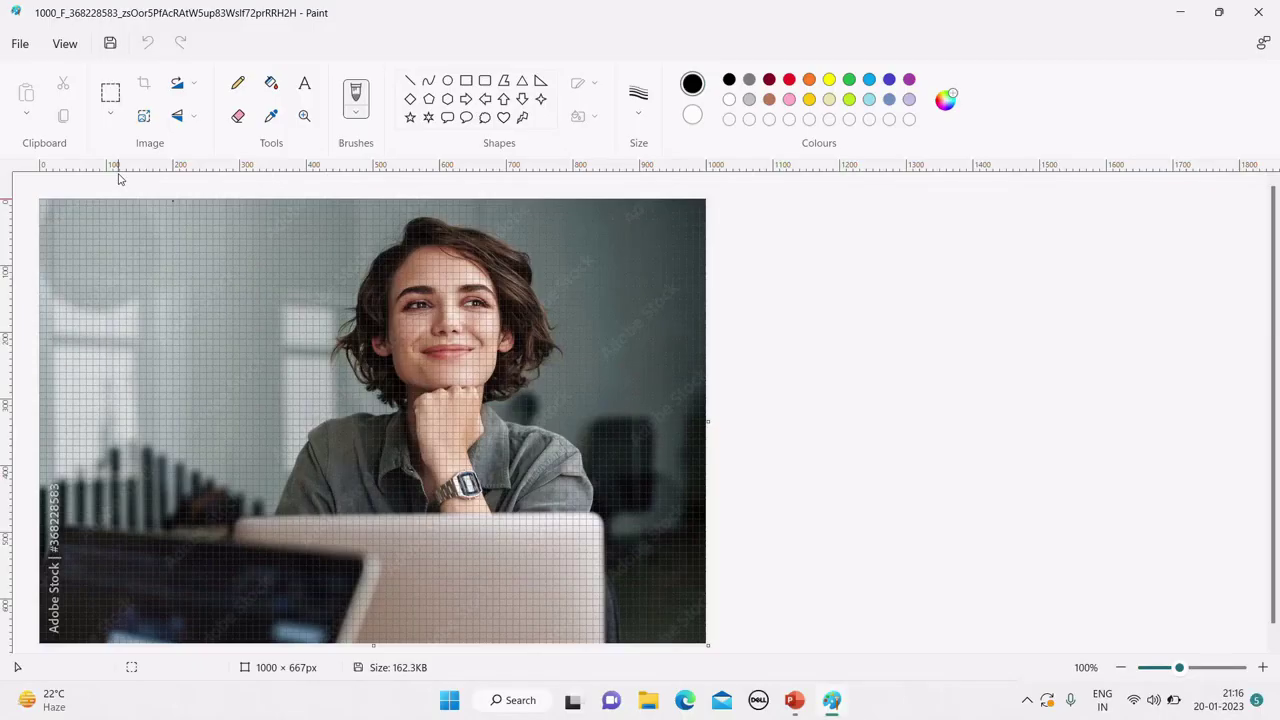
{"action": "left_click", "coordinate": [63, 47]}
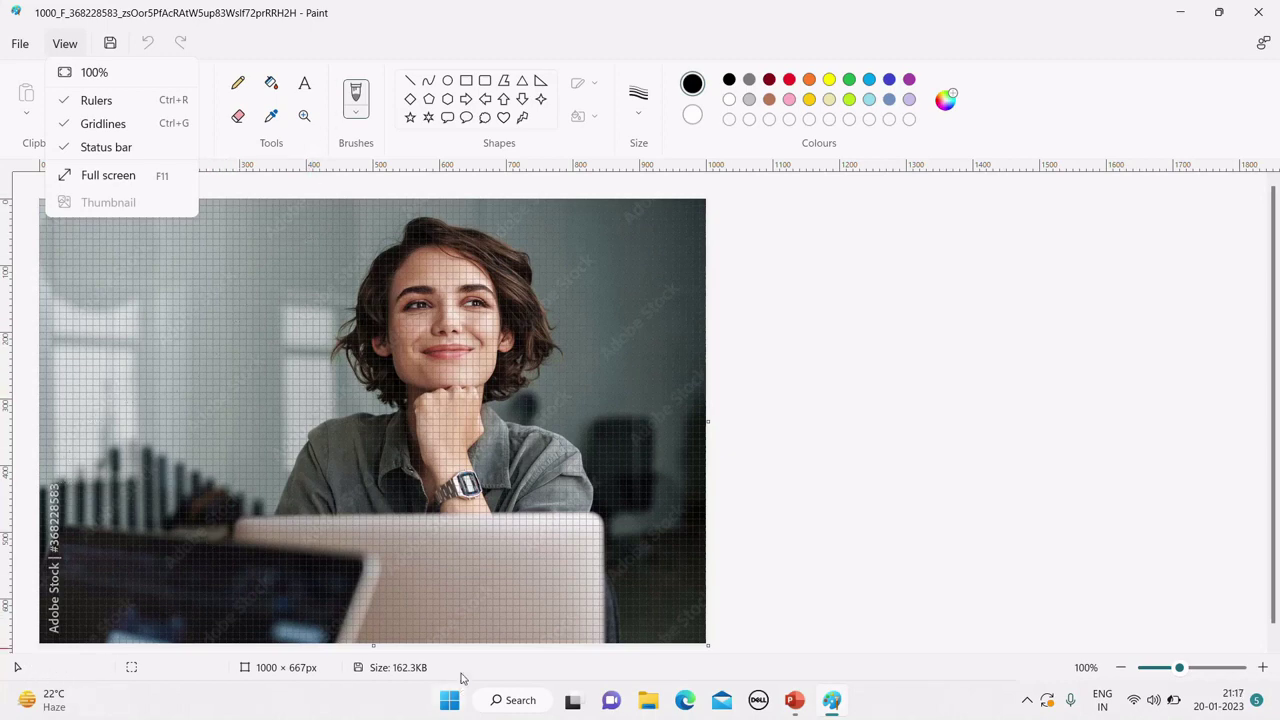
{"action": "left_click", "coordinate": [237, 97]}
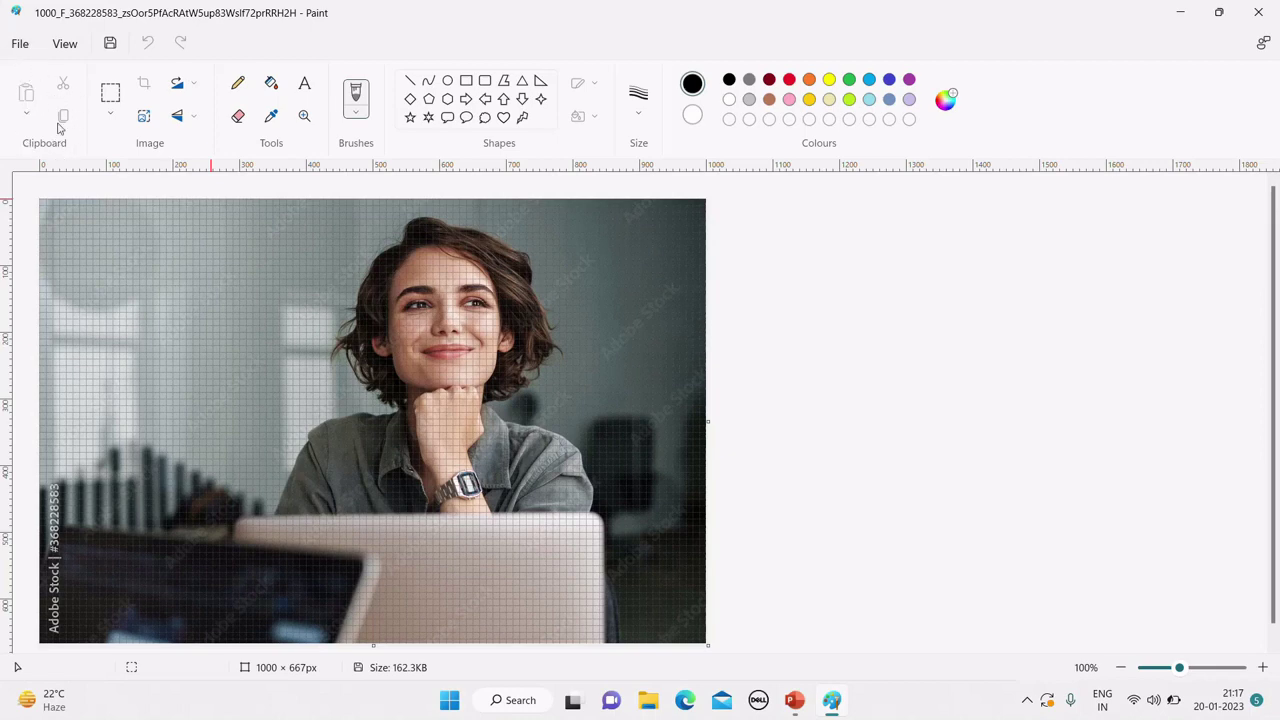
- Try cropping the photo to a rectangular selection of about 199 × 202 px around the woman's face, and undo the crop
{"action": "left_click", "coordinate": [112, 116]}
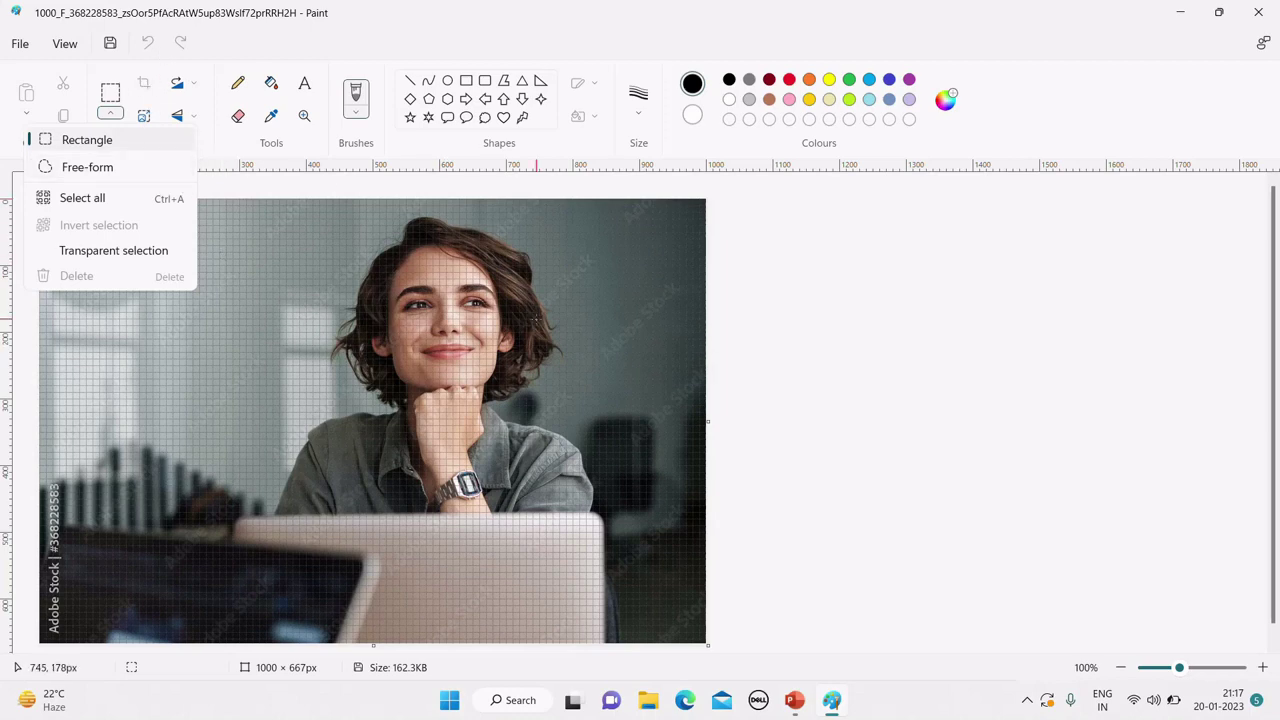
{"action": "left_click", "coordinate": [195, 374]}
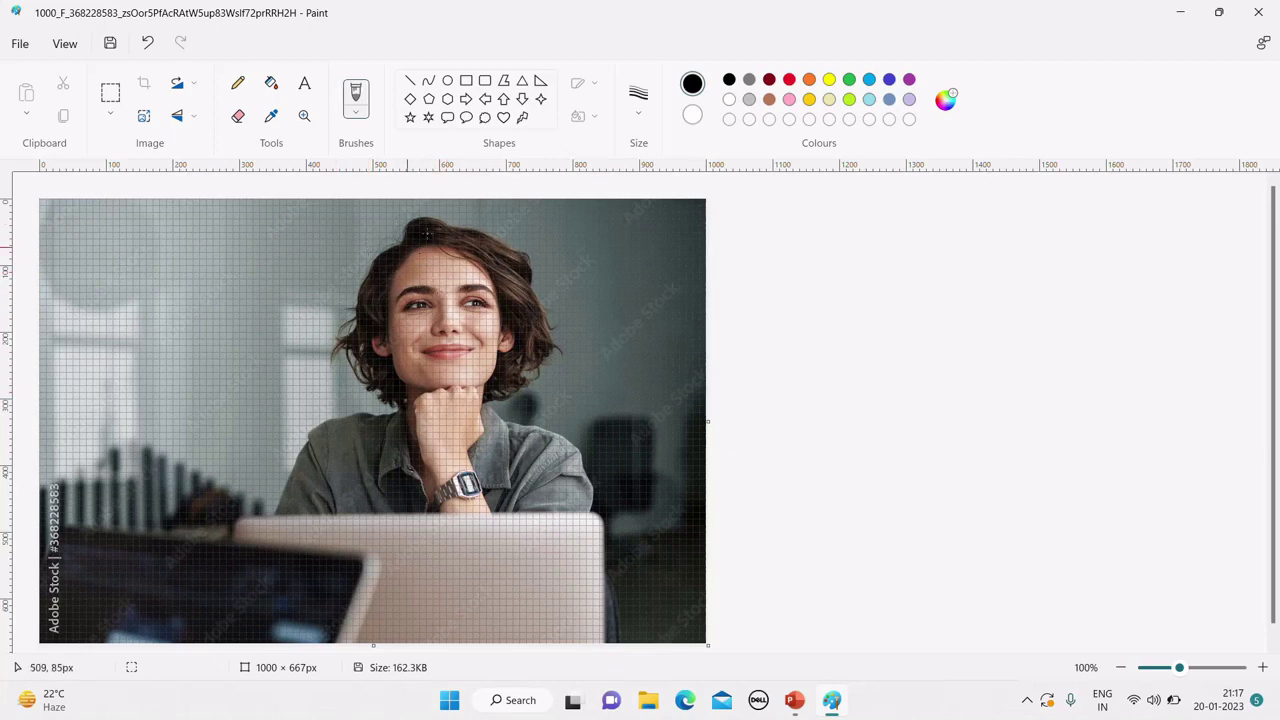
{"action": "left_click", "coordinate": [112, 113]}
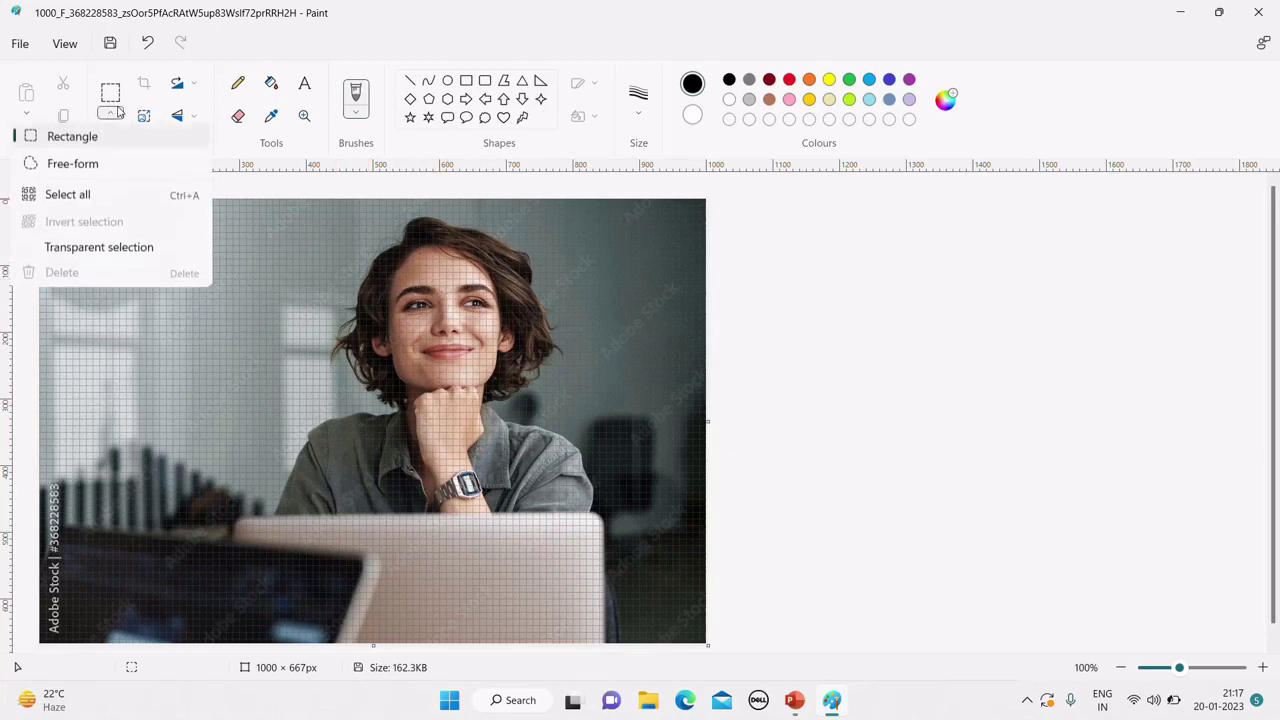
{"action": "left_click", "coordinate": [100, 142]}
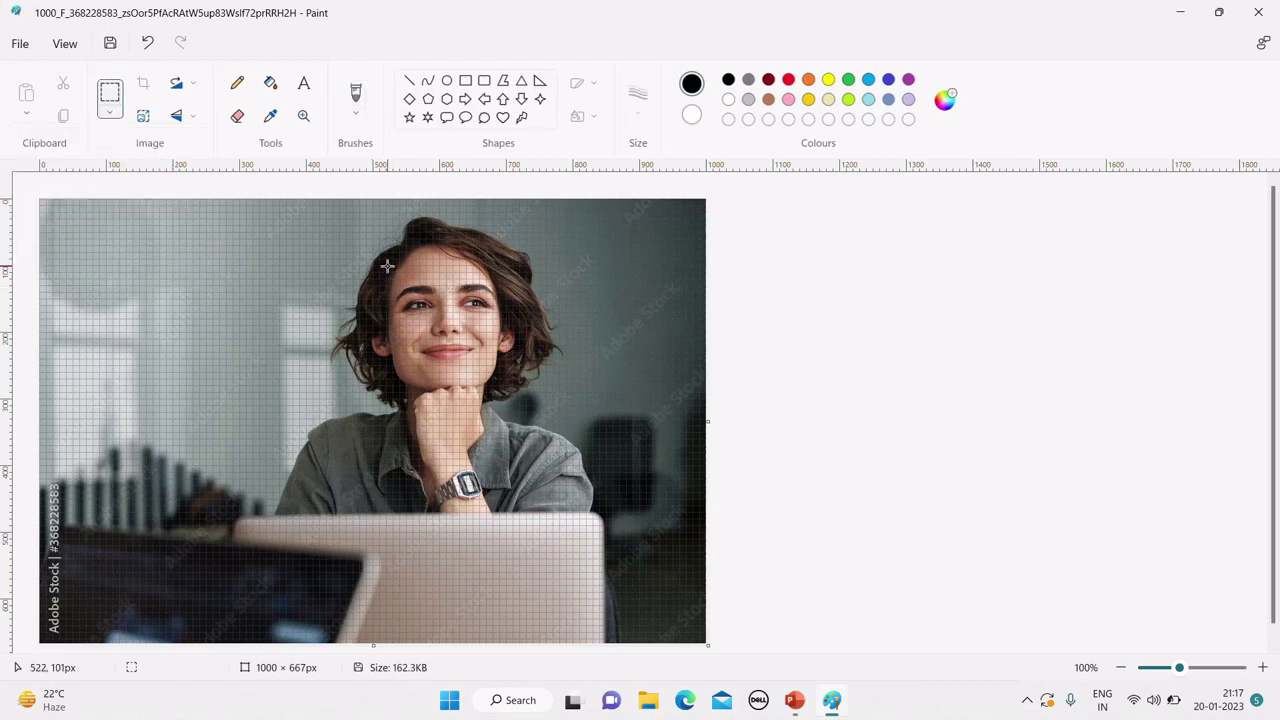
{"action": "left_click_drag", "start_coordinate": [441, 297], "coordinate": [518, 388]}
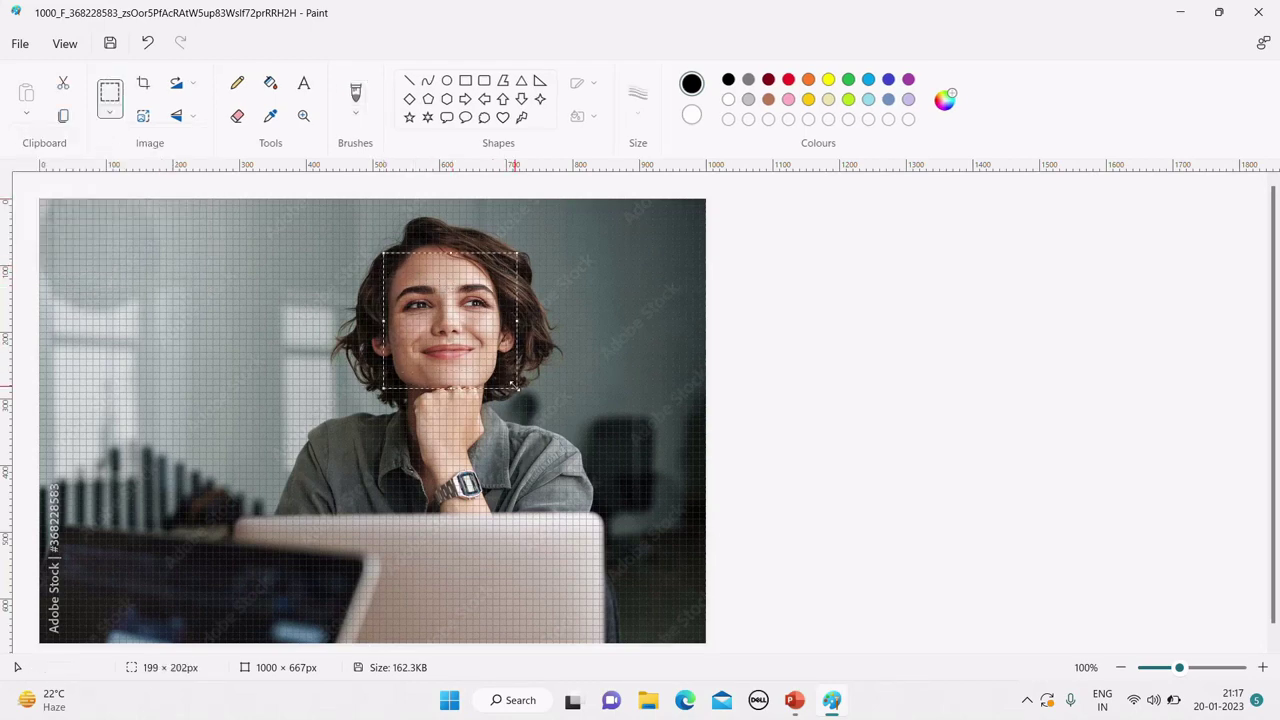
{"action": "left_click", "coordinate": [144, 85]}
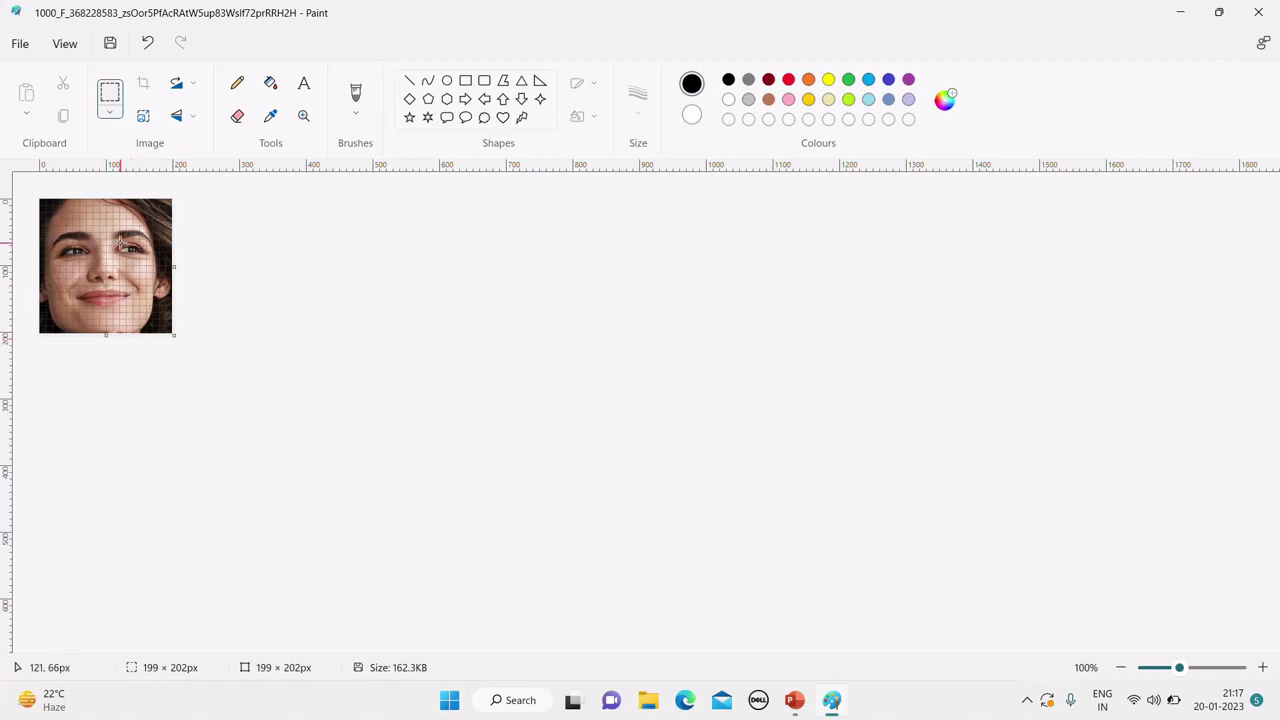
{"action": "key", "text": "ctrl+z"}
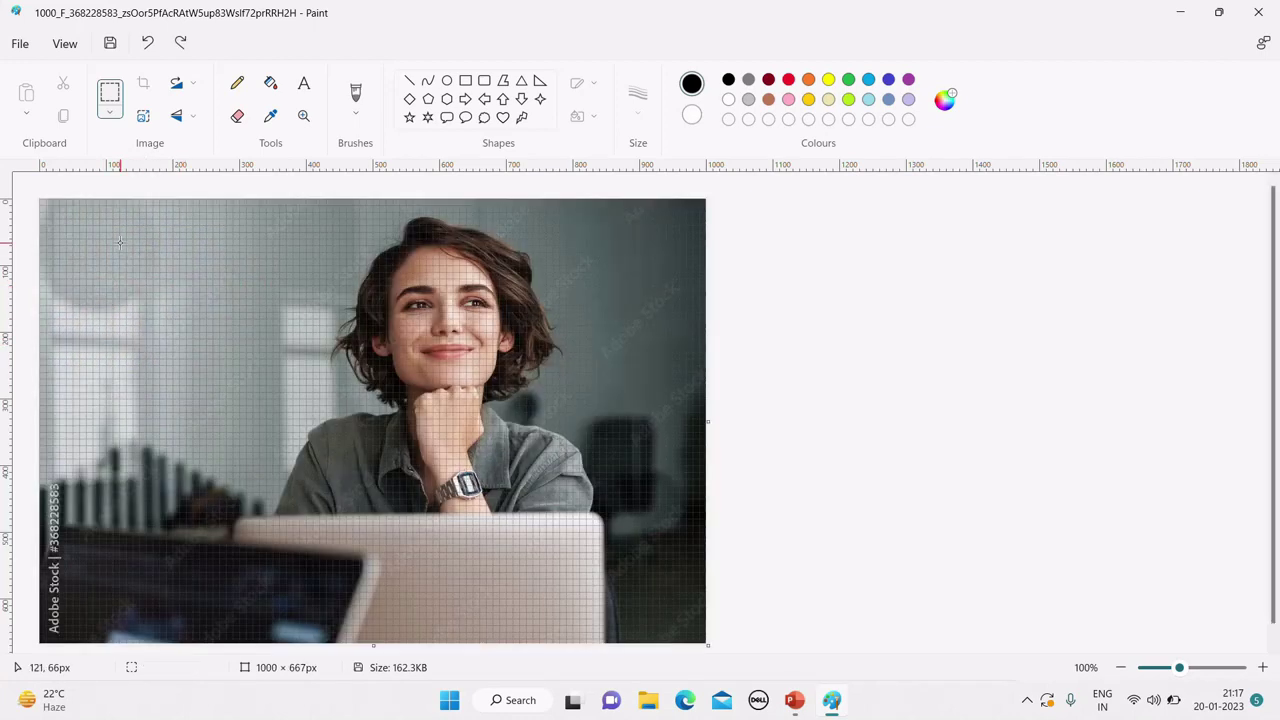
- Examine the Resize and Skew settings and the rotate and flip options without changing the photo
{"action": "left_click", "coordinate": [144, 117]}
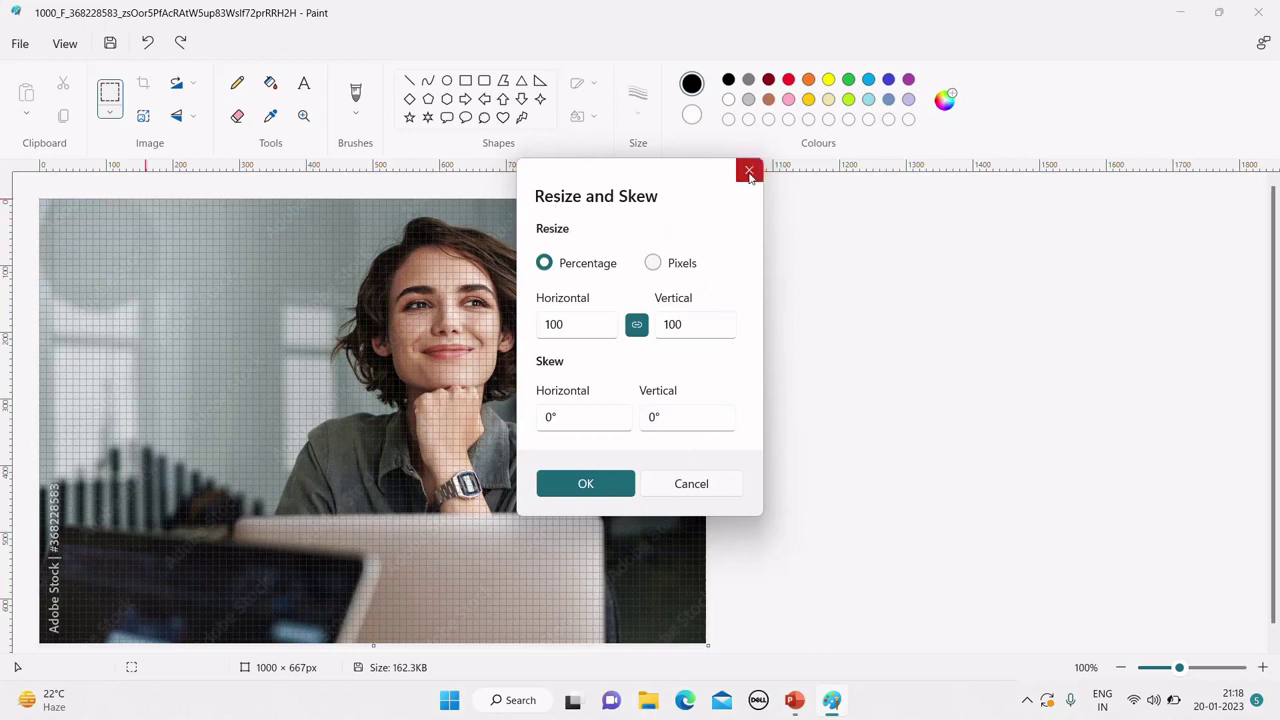
{"action": "left_click", "coordinate": [749, 170]}
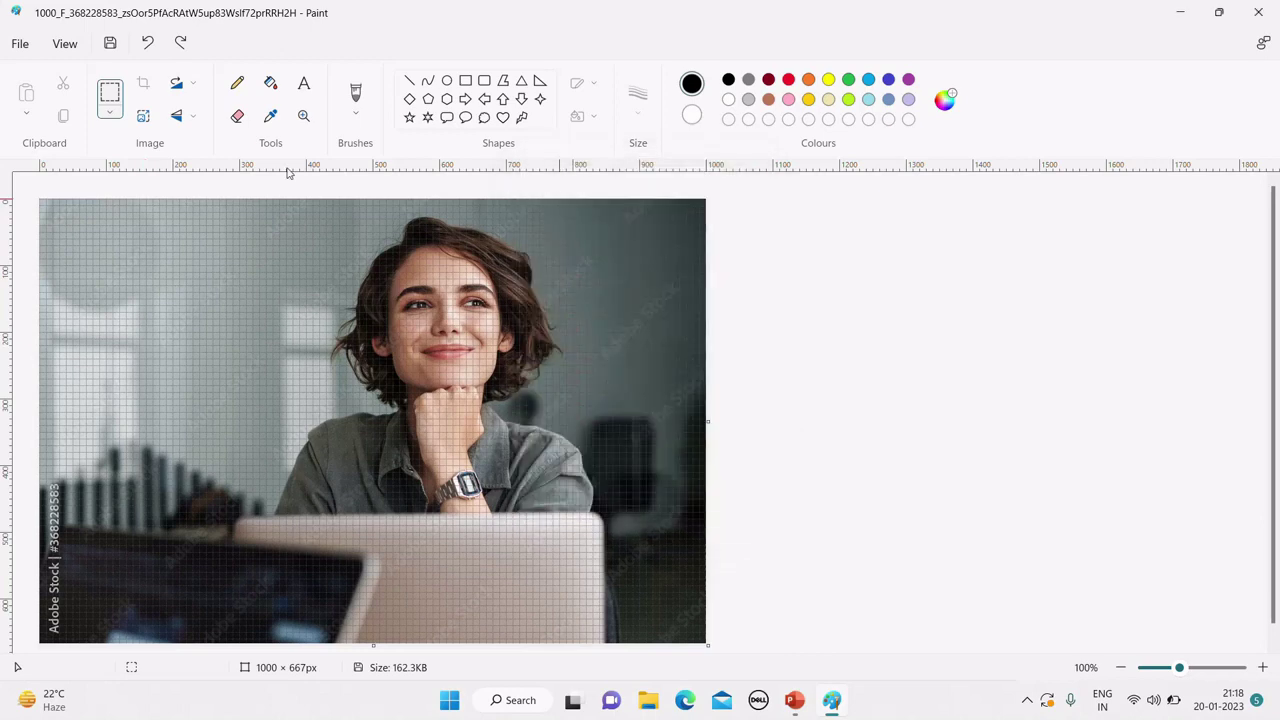
{"action": "left_click", "coordinate": [197, 87]}
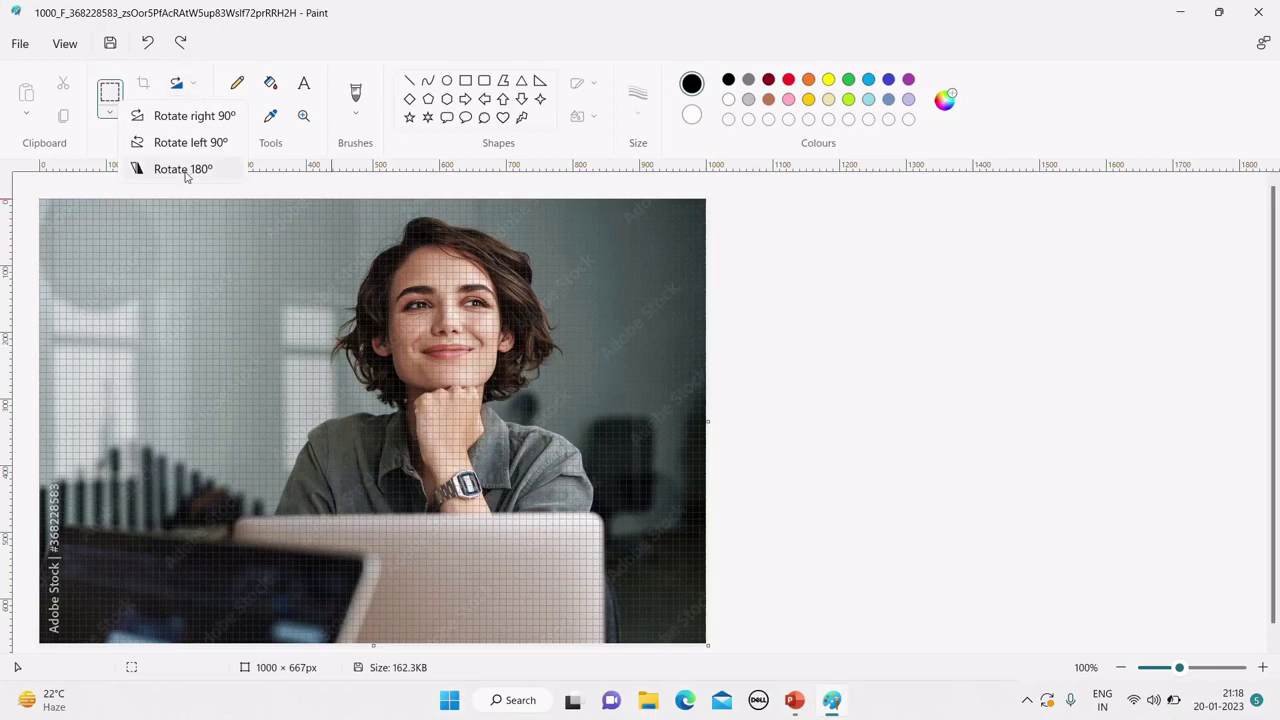
{"action": "left_click", "coordinate": [218, 55]}
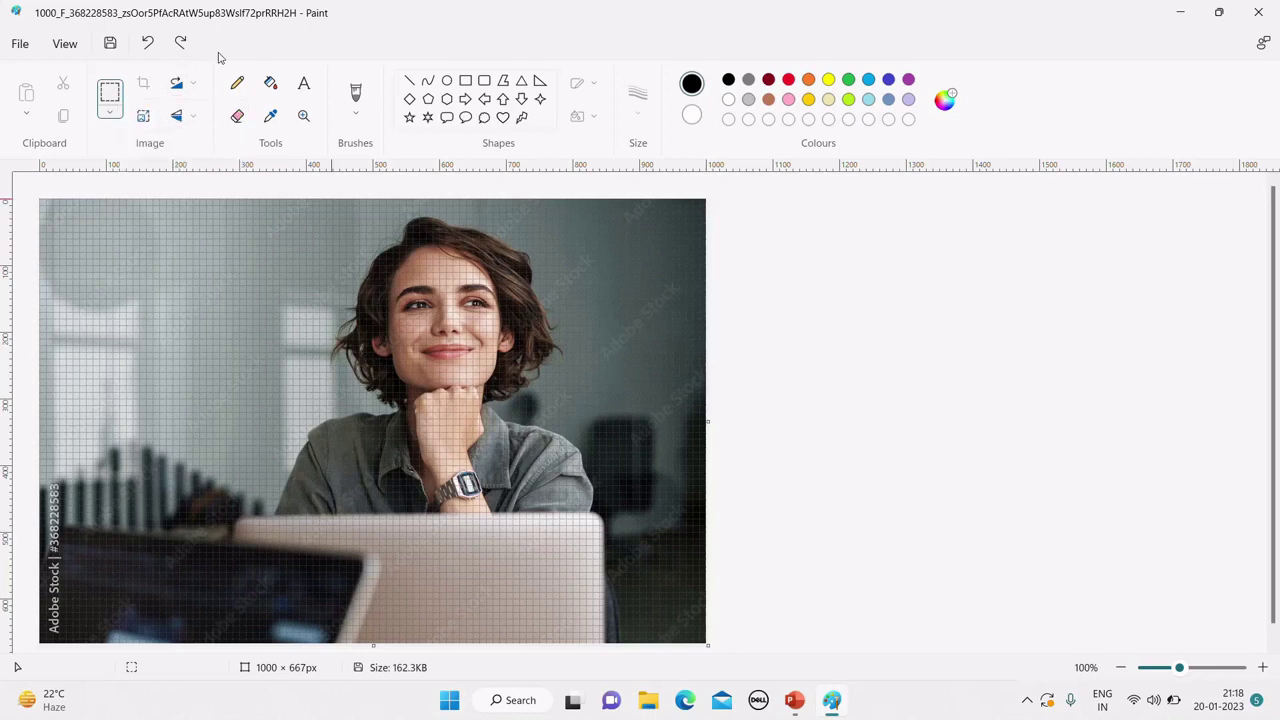
{"action": "left_click", "coordinate": [194, 118]}
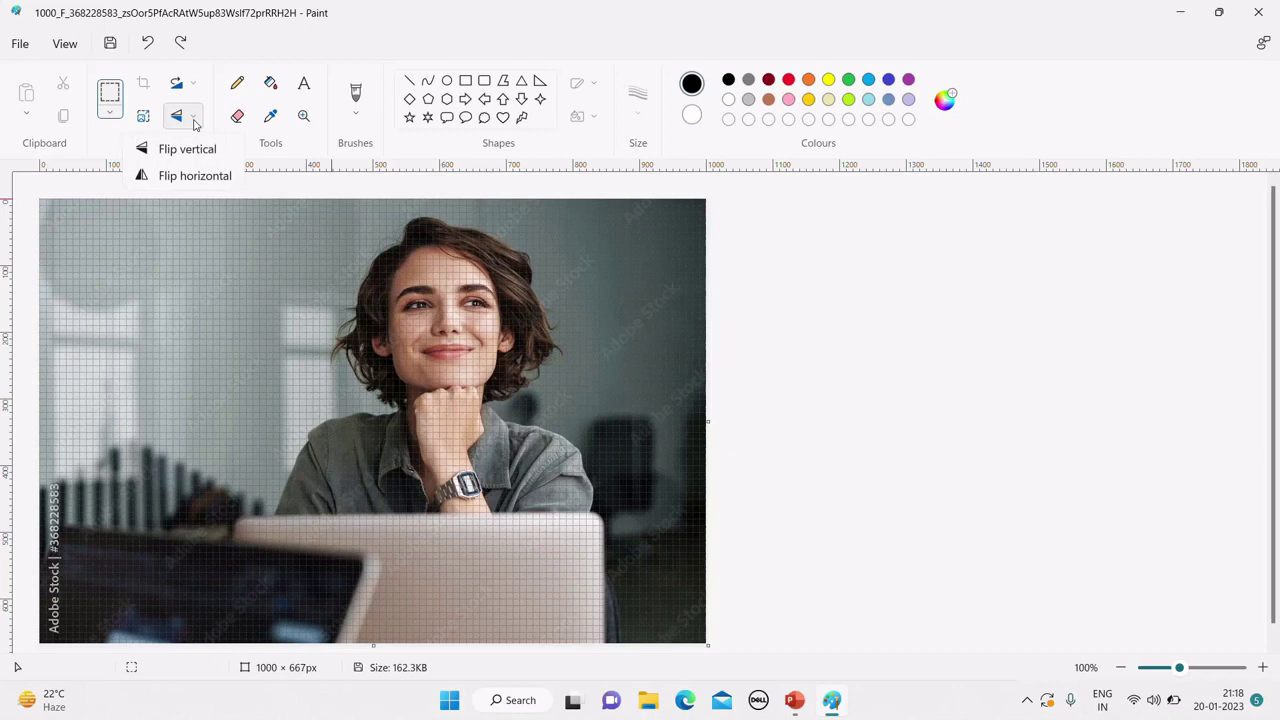
- Try flipping the photo horizontally and vertically, and flip it both ways again to restore its original orientation
{"action": "left_click", "coordinate": [198, 177]}
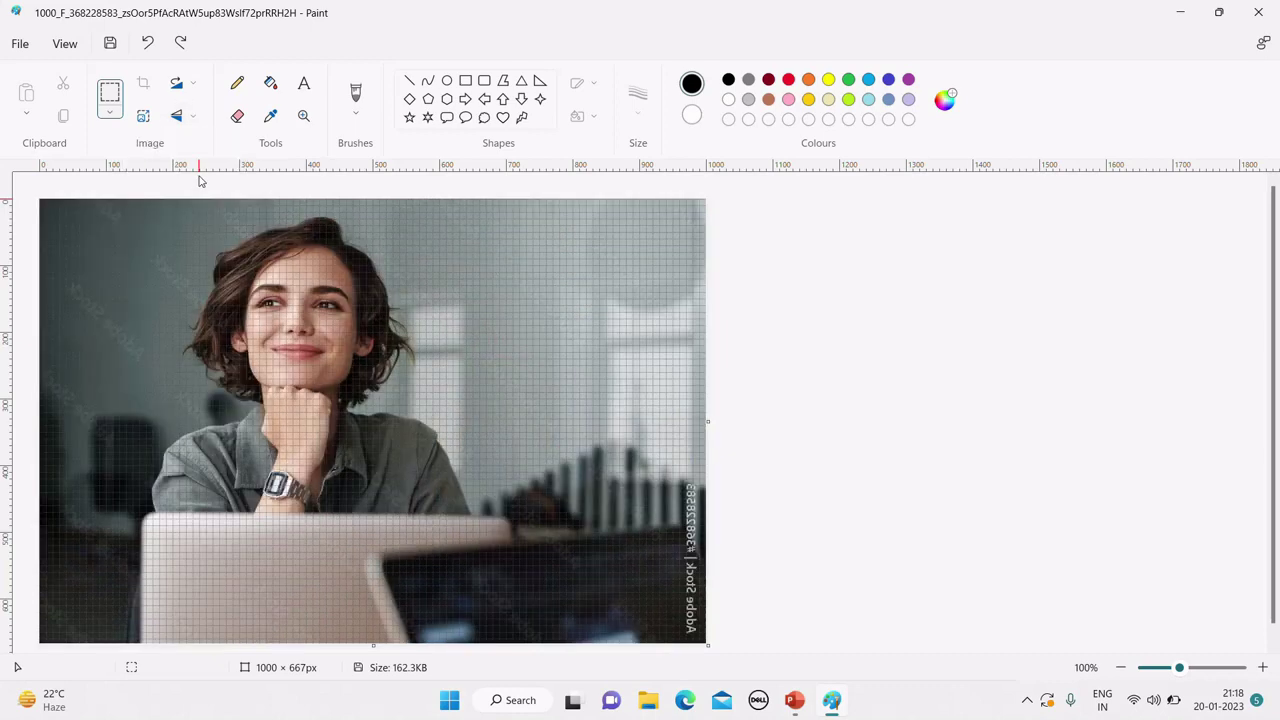
{"action": "left_click", "coordinate": [193, 118]}
{"action": "left_click", "coordinate": [197, 149]}
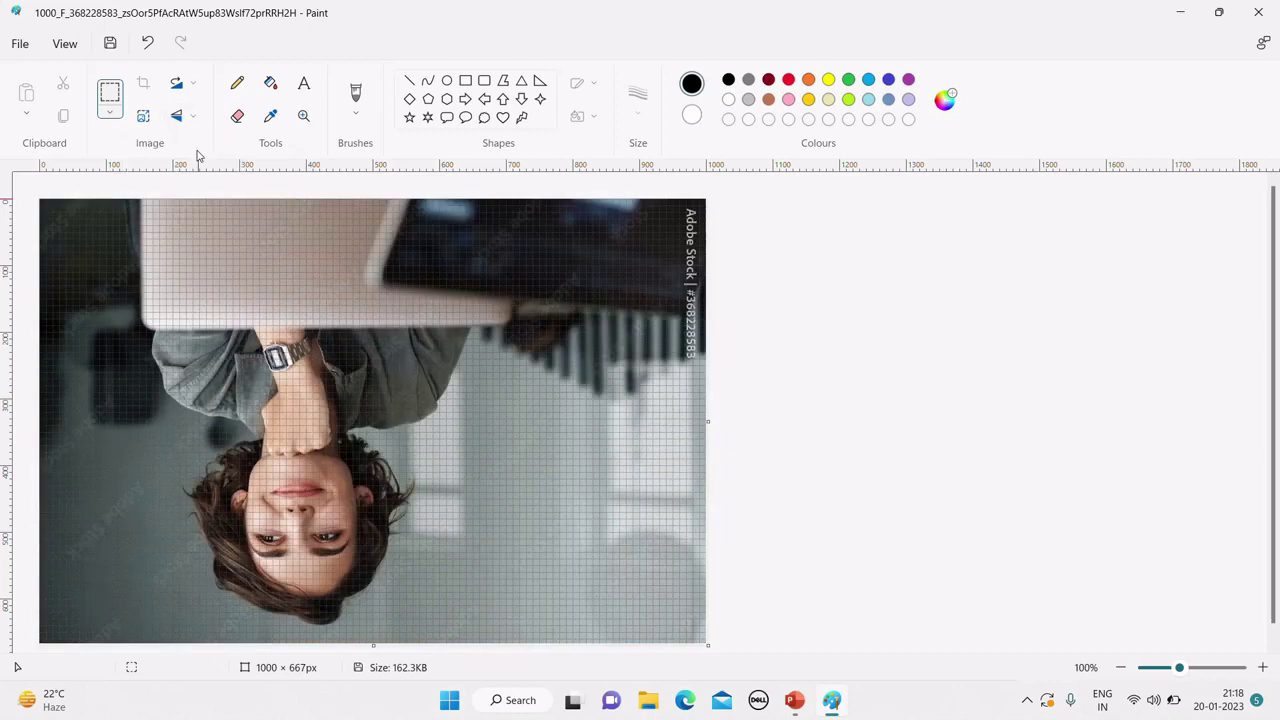
{"action": "left_click", "coordinate": [193, 118]}
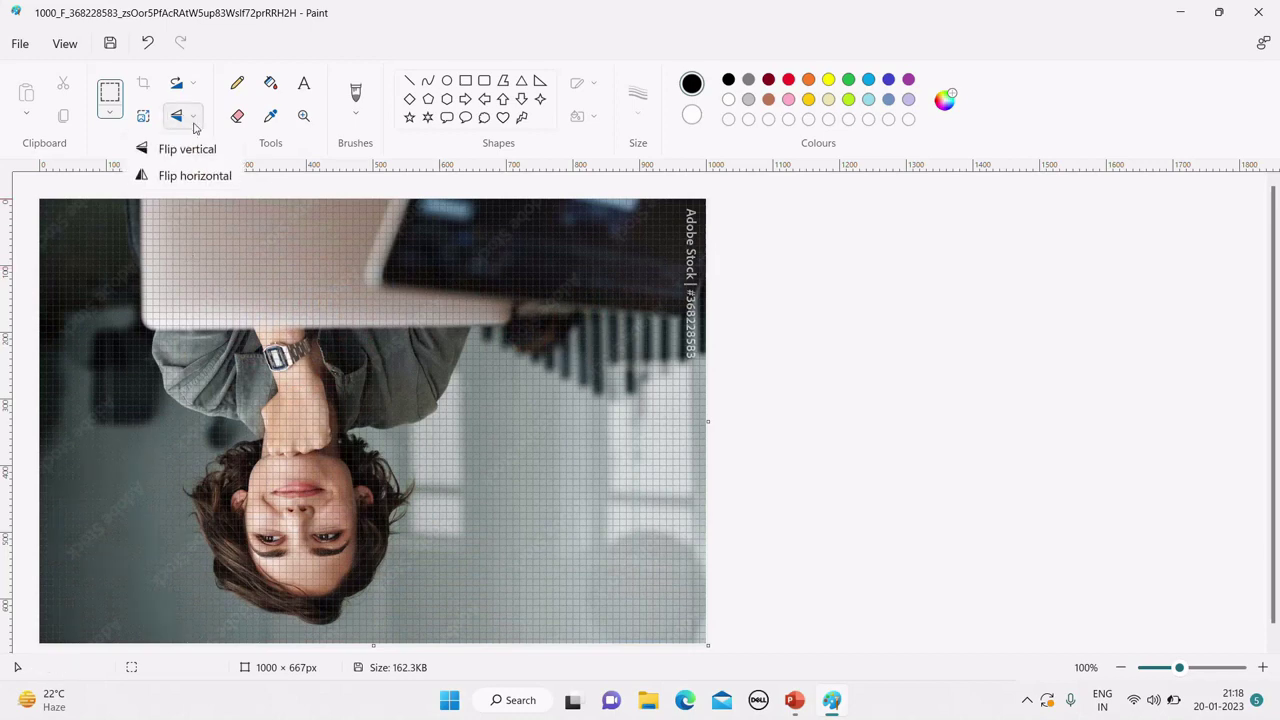
{"action": "left_click", "coordinate": [195, 177]}
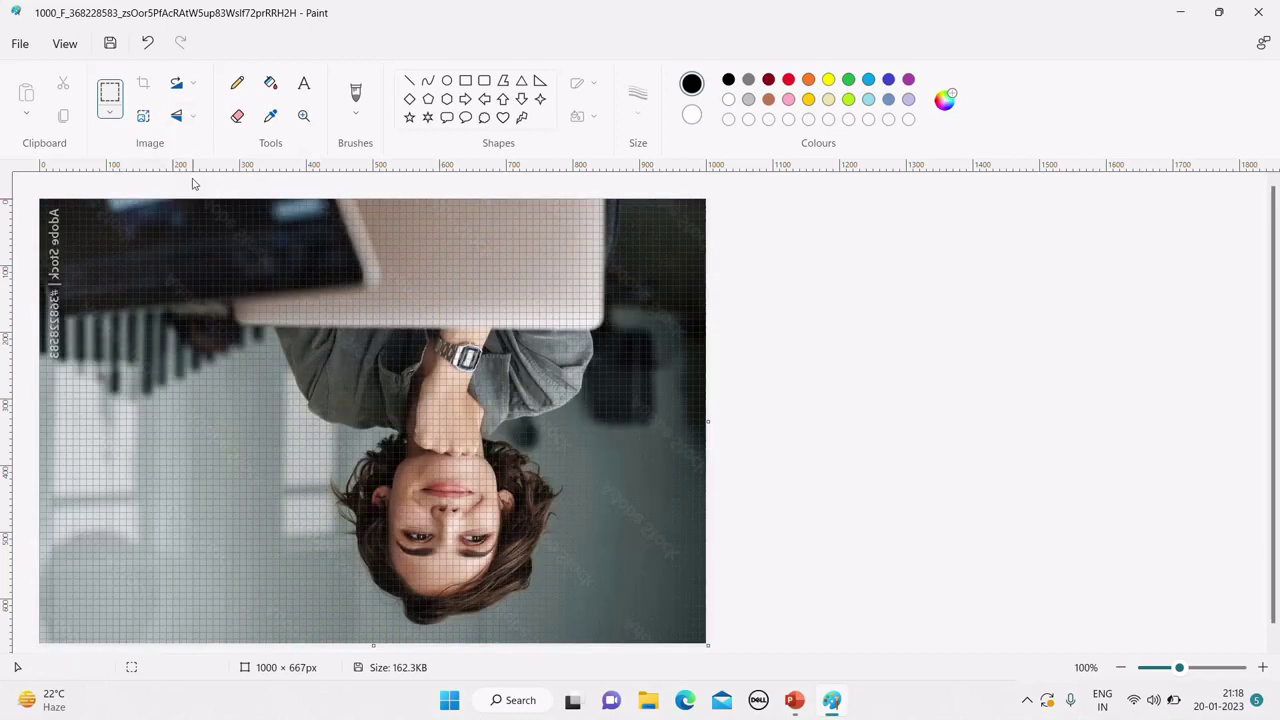
{"action": "left_click", "coordinate": [195, 127]}
{"action": "left_click", "coordinate": [197, 149]}
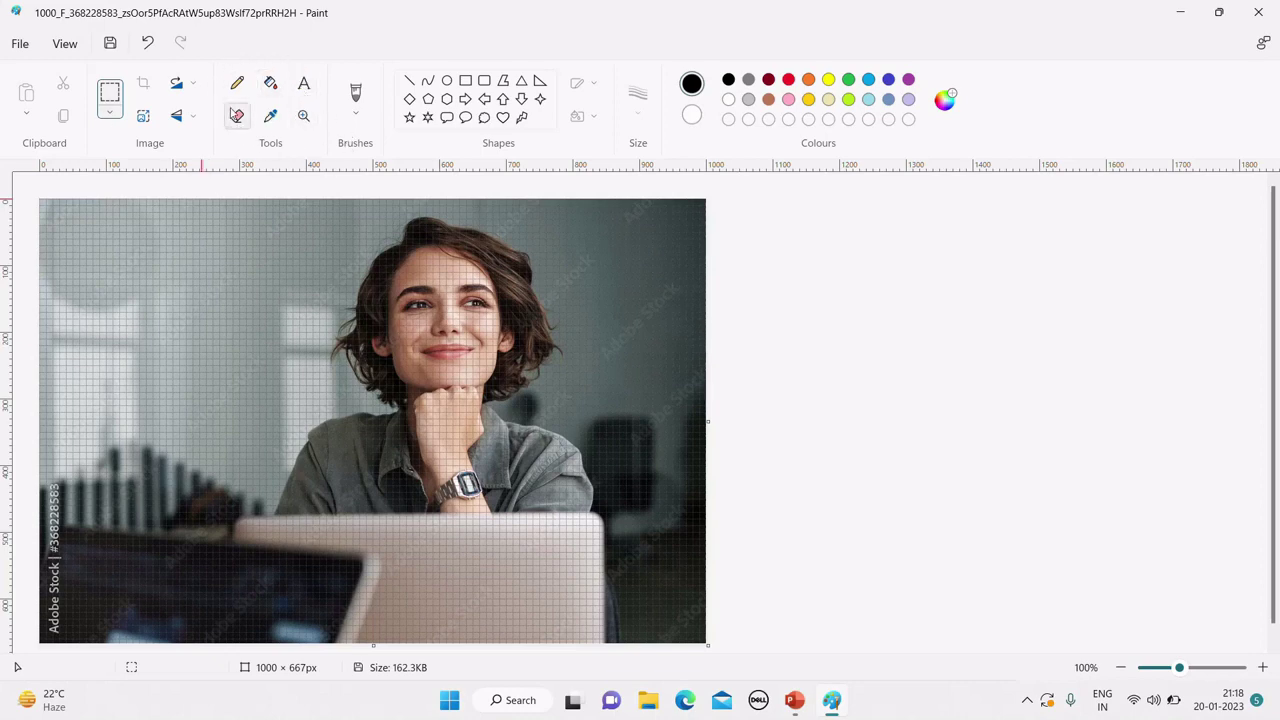
- Close the photo without saving its changes, and hide the gridlines on the blank canvas
{"action": "key", "text": "alt+F4"}
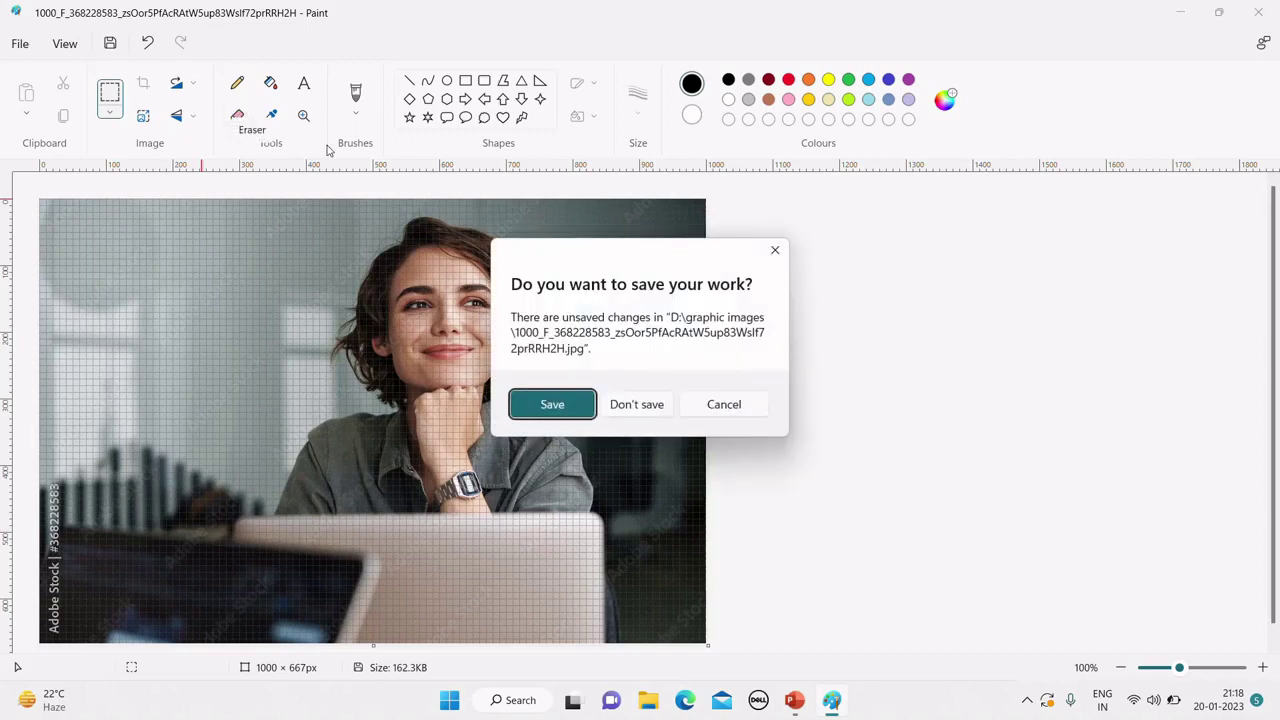
{"action": "left_click", "coordinate": [636, 405]}
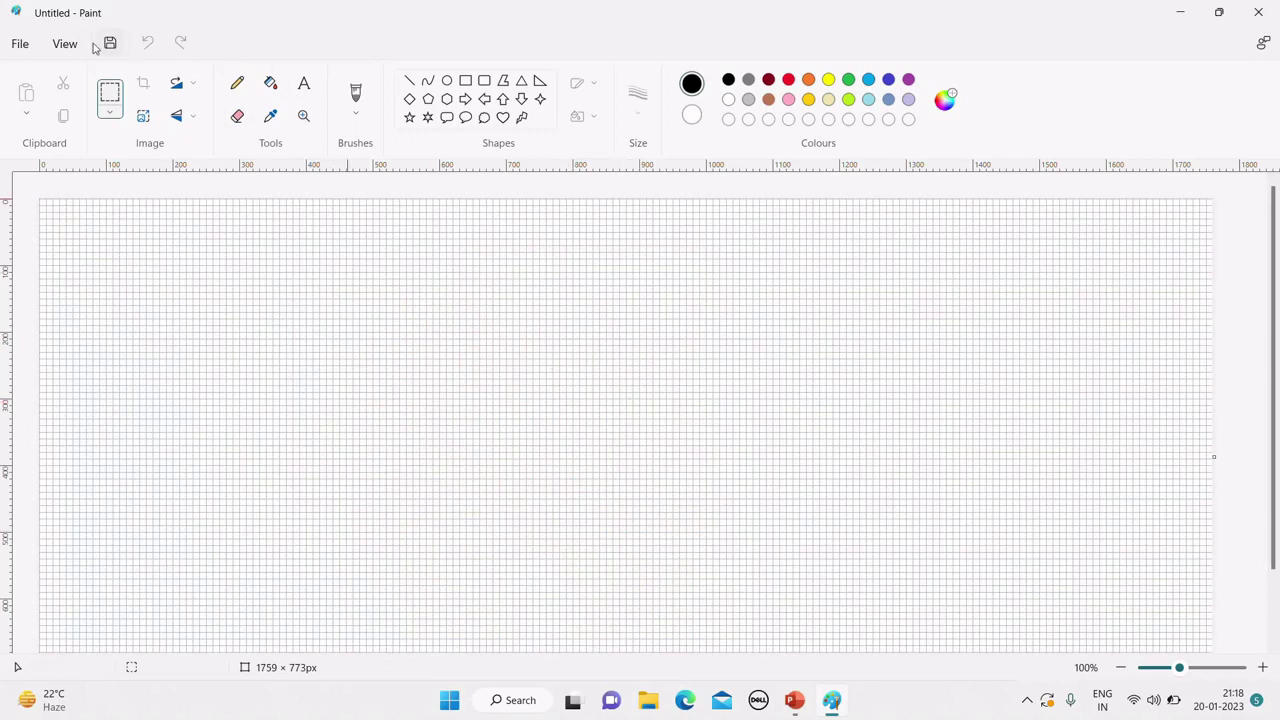
{"action": "left_click", "coordinate": [72, 44]}
{"action": "left_click", "coordinate": [118, 124]}
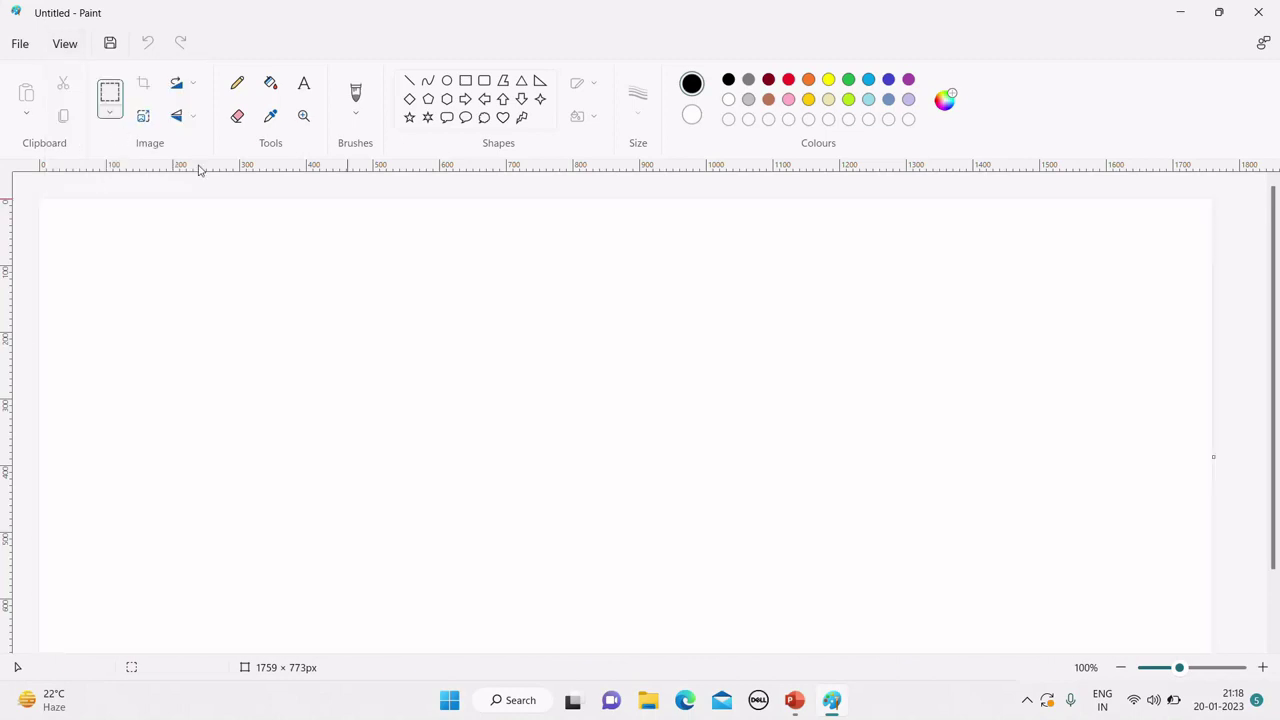
- Draw a thin red freehand wave with the pencil in the upper-left part of the canvas
{"action": "left_click", "coordinate": [238, 84]}
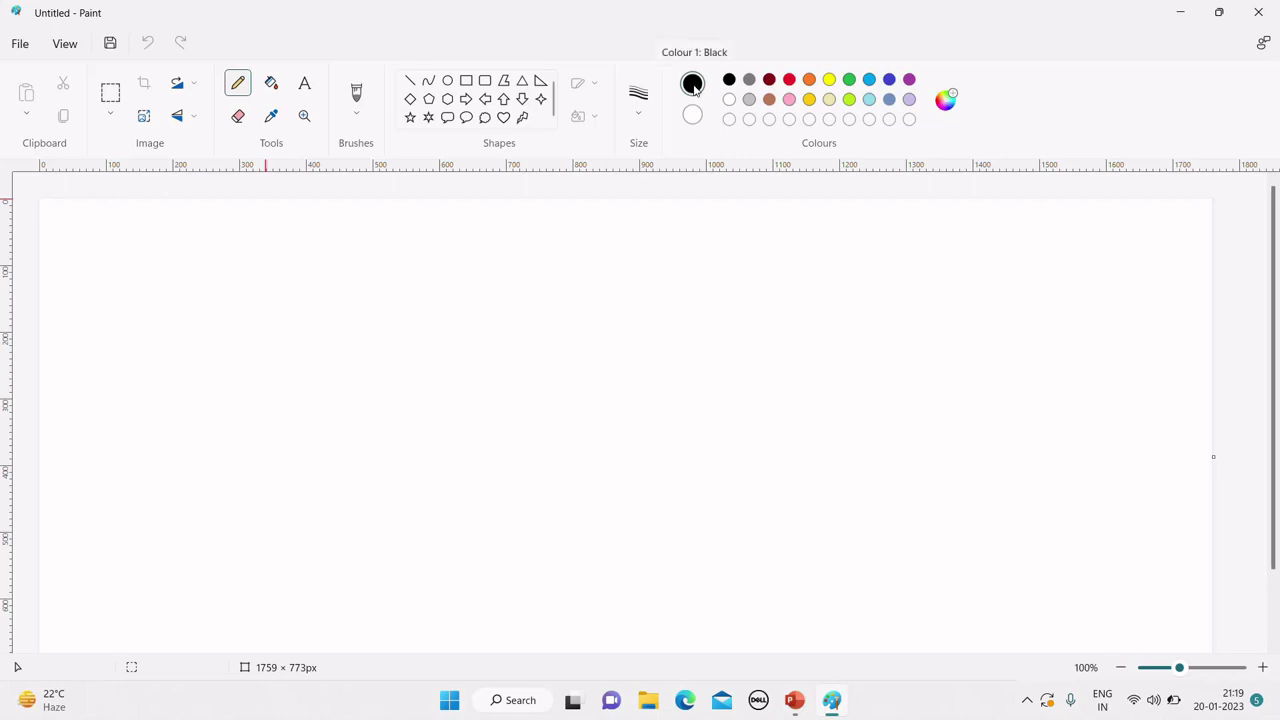
{"action": "left_click", "coordinate": [789, 80]}
{"action": "mouse_move", "coordinate": [260, 281]}
{"action": "left_mouse_down"}
{"action": "mouse_move", "coordinate": [286, 386]}
{"action": "mouse_move", "coordinate": [335, 293]}
{"action": "mouse_move", "coordinate": [391, 330]}
{"action": "mouse_move", "coordinate": [511, 320]}
{"action": "mouse_move", "coordinate": [529, 404]}
{"action": "left_mouse_up"}
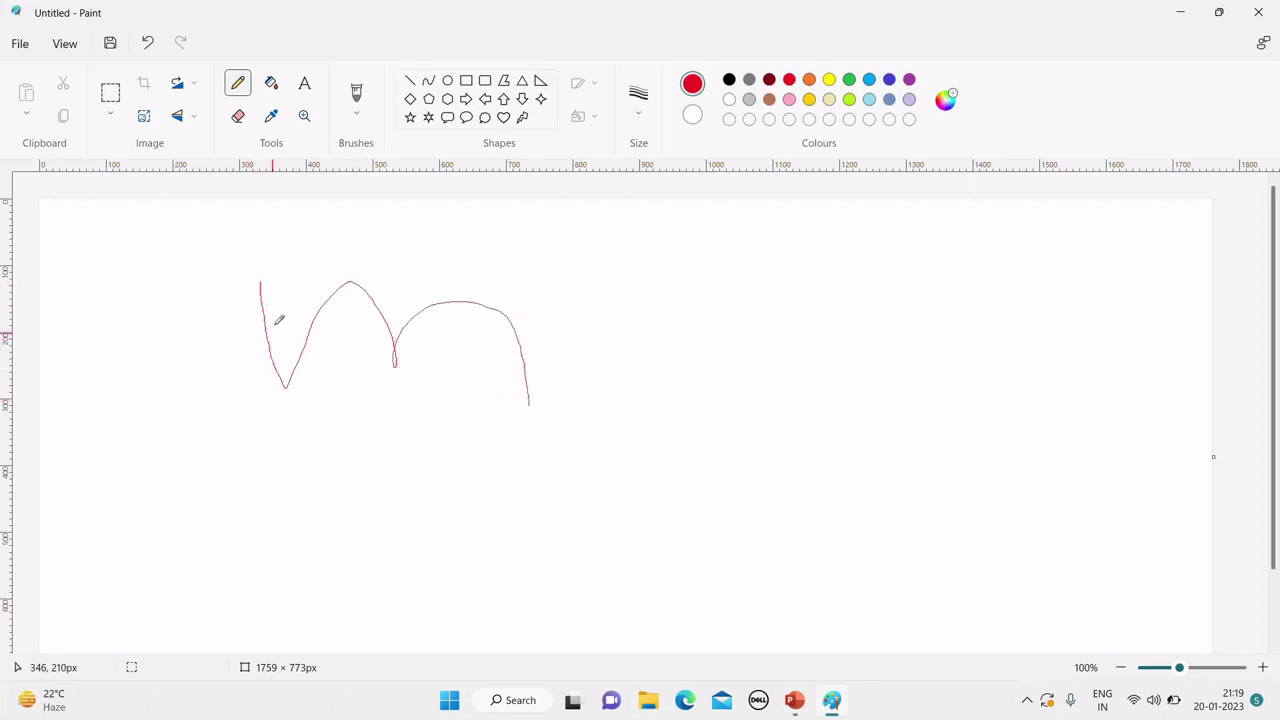
- Increase the pencil thickness and draw a second red freehand wave to the right of the thin one
{"action": "left_click", "coordinate": [645, 122]}
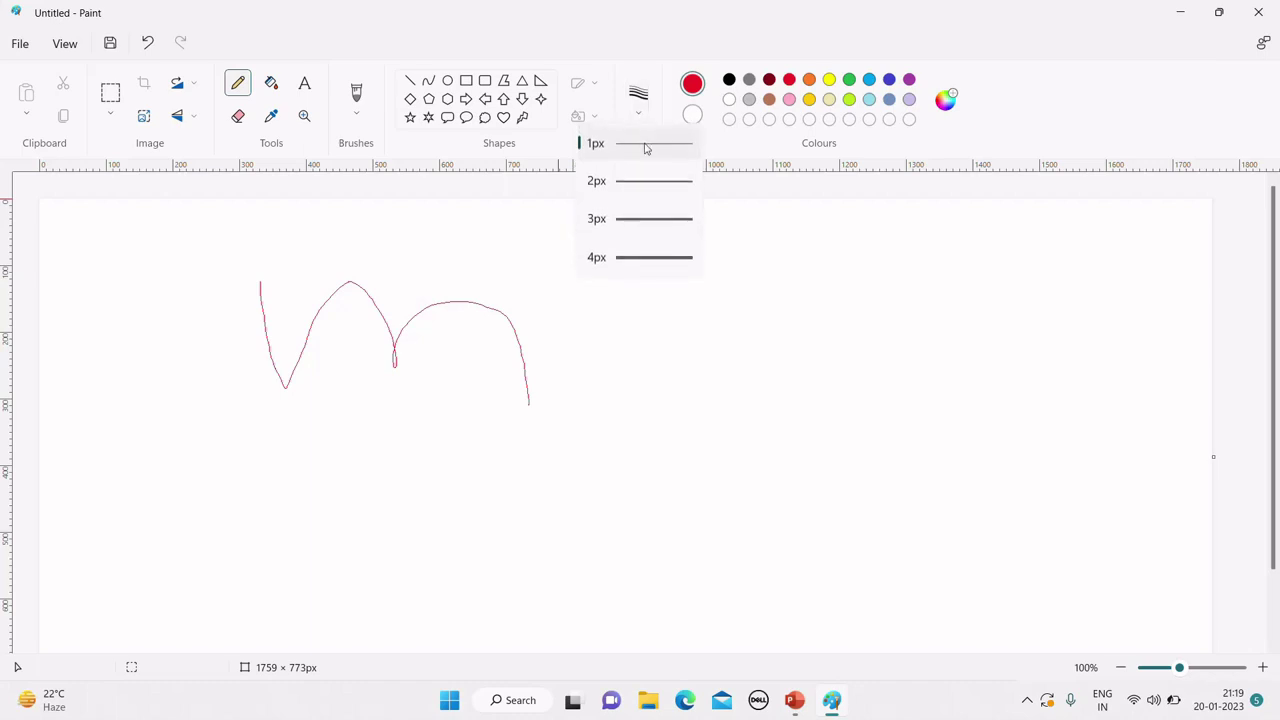
{"action": "left_click", "coordinate": [651, 238]}
{"action": "mouse_move", "coordinate": [639, 287]}
{"action": "left_mouse_down"}
{"action": "mouse_move", "coordinate": [657, 471]}
{"action": "mouse_move", "coordinate": [698, 448]}
{"action": "mouse_move", "coordinate": [759, 317]}
{"action": "mouse_move", "coordinate": [803, 443]}
{"action": "mouse_move", "coordinate": [805, 505]}
{"action": "left_mouse_up"}
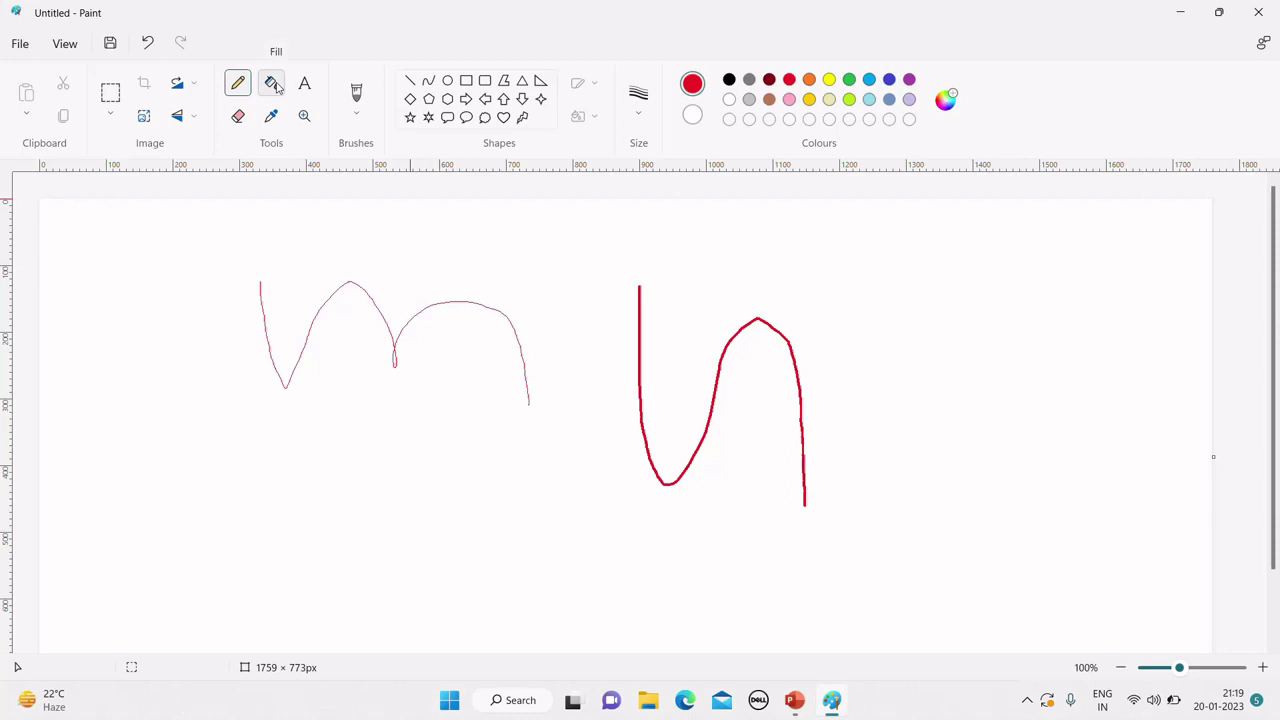
- Draw a red-outlined rounded rectangle about 539 × 297 px below the thin wave and fill it with indigo
{"action": "left_click", "coordinate": [487, 88]}
{"action": "left_click_drag", "start_coordinate": [136, 427], "coordinate": [481, 601]}
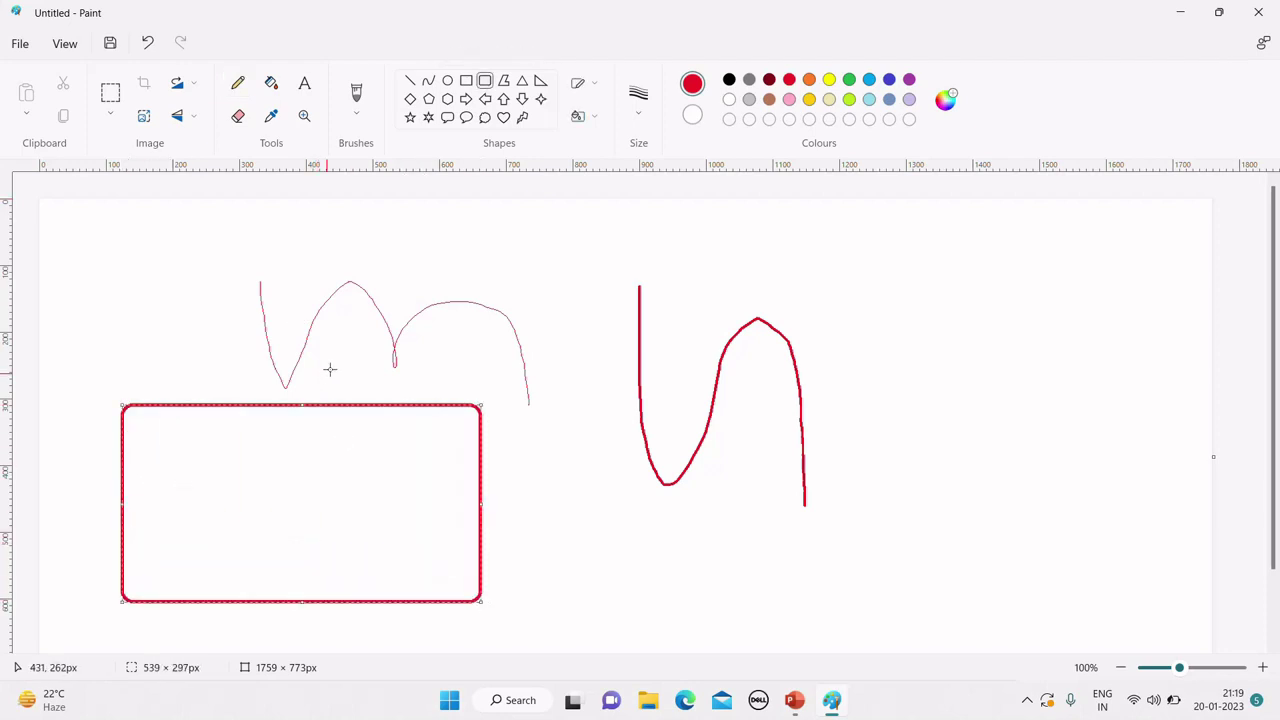
{"action": "left_click", "coordinate": [271, 84]}
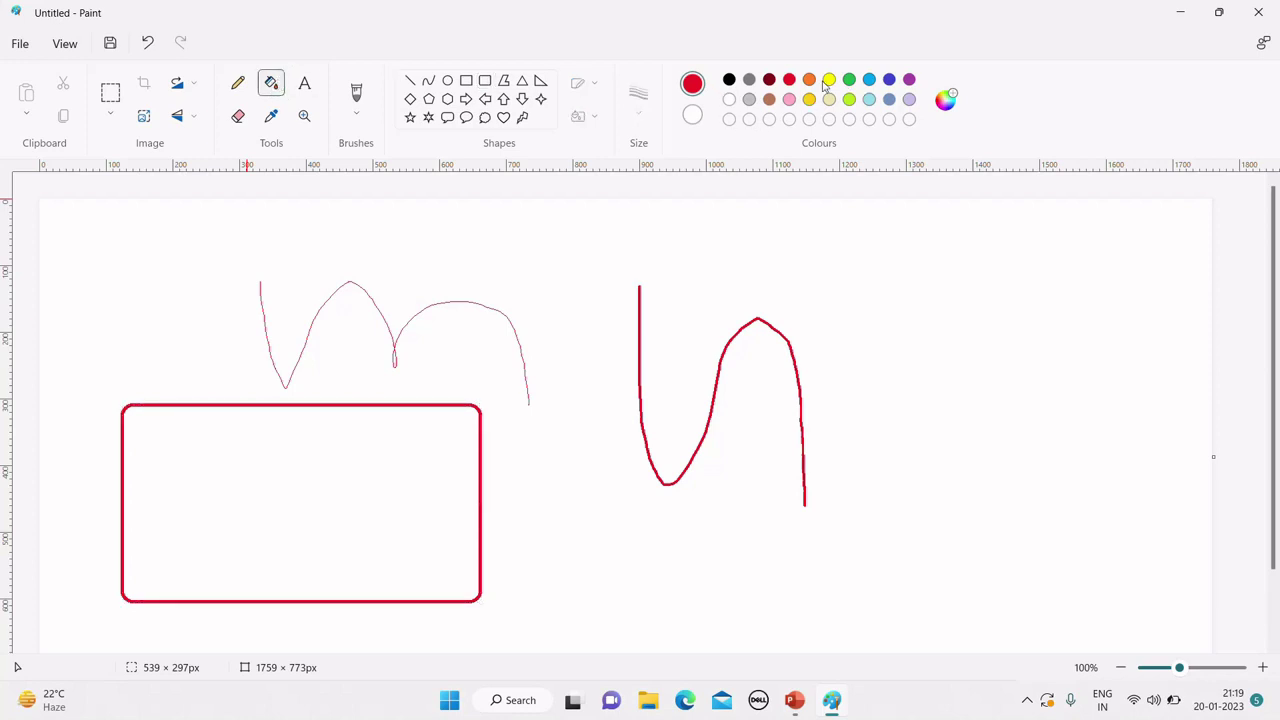
{"action": "left_click", "coordinate": [889, 80]}
{"action": "left_click", "coordinate": [317, 477]}
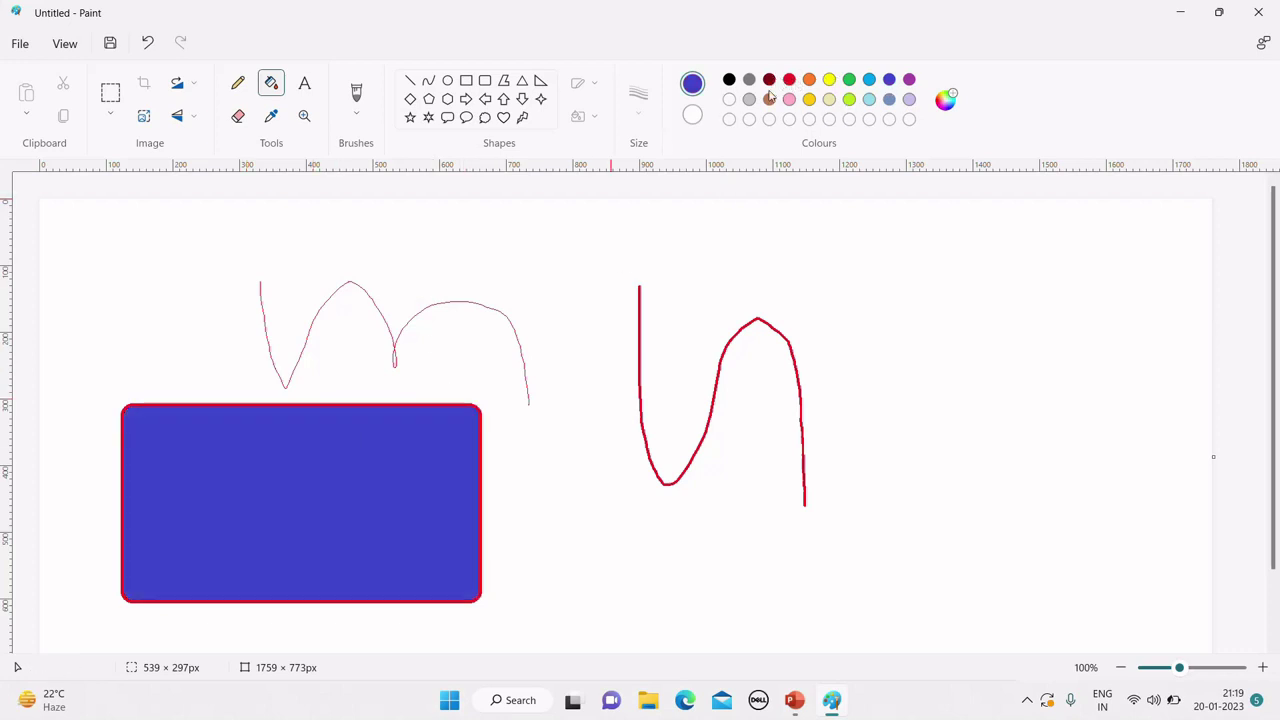
- Change the rounded rectangle's fill to green
{"action": "left_click", "coordinate": [848, 82]}
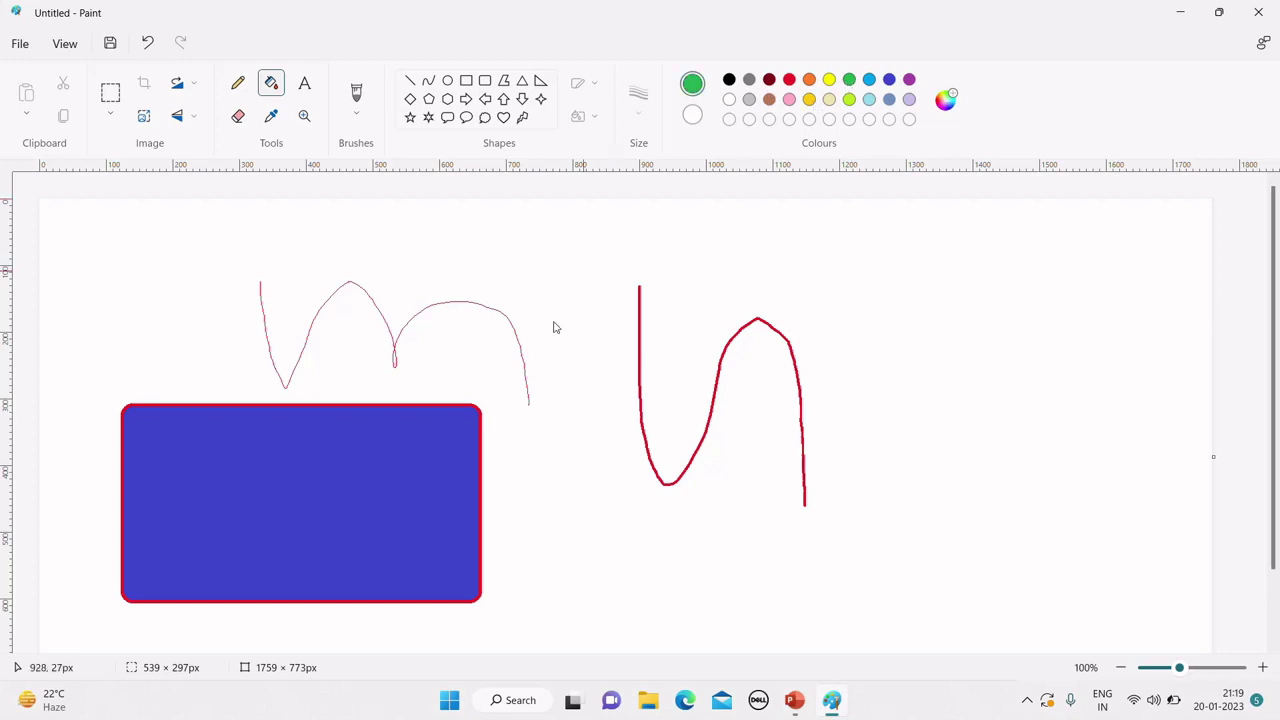
{"action": "left_click", "coordinate": [386, 468]}
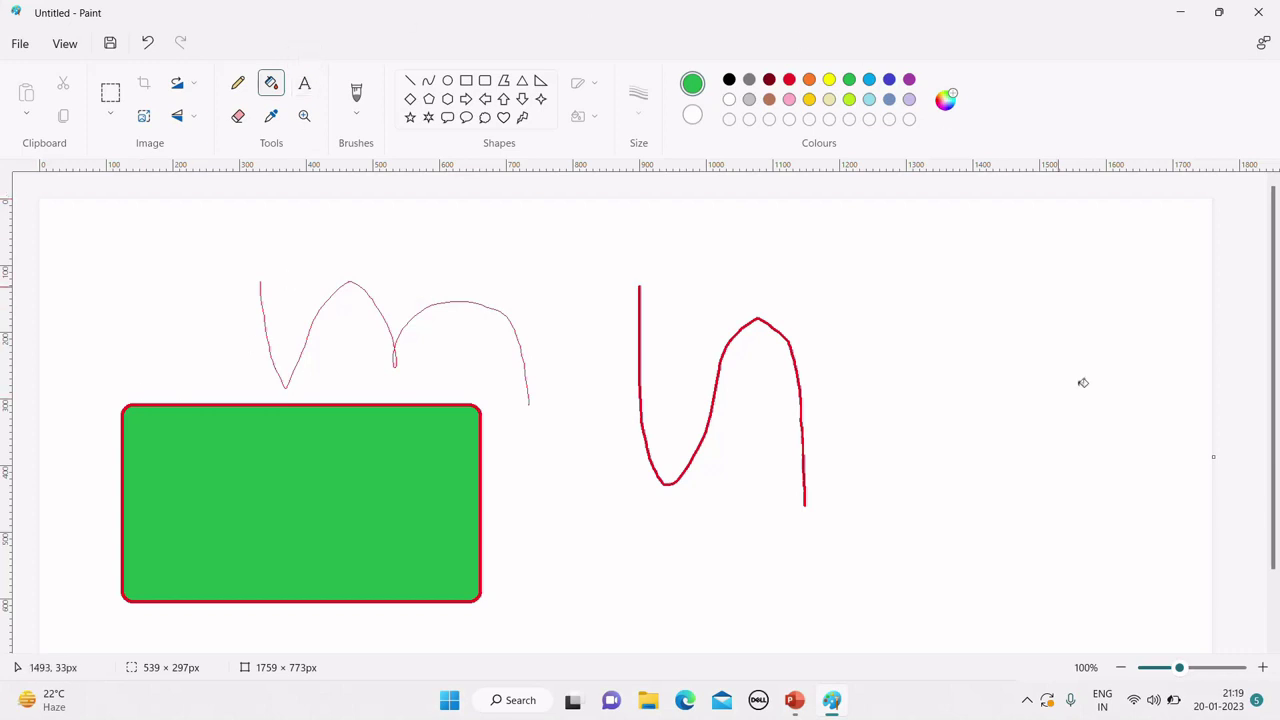
- Add the text "indian computer institute" in green bold Calibri 36 over the upper part of the thick red wave
{"action": "left_click", "coordinate": [305, 84]}
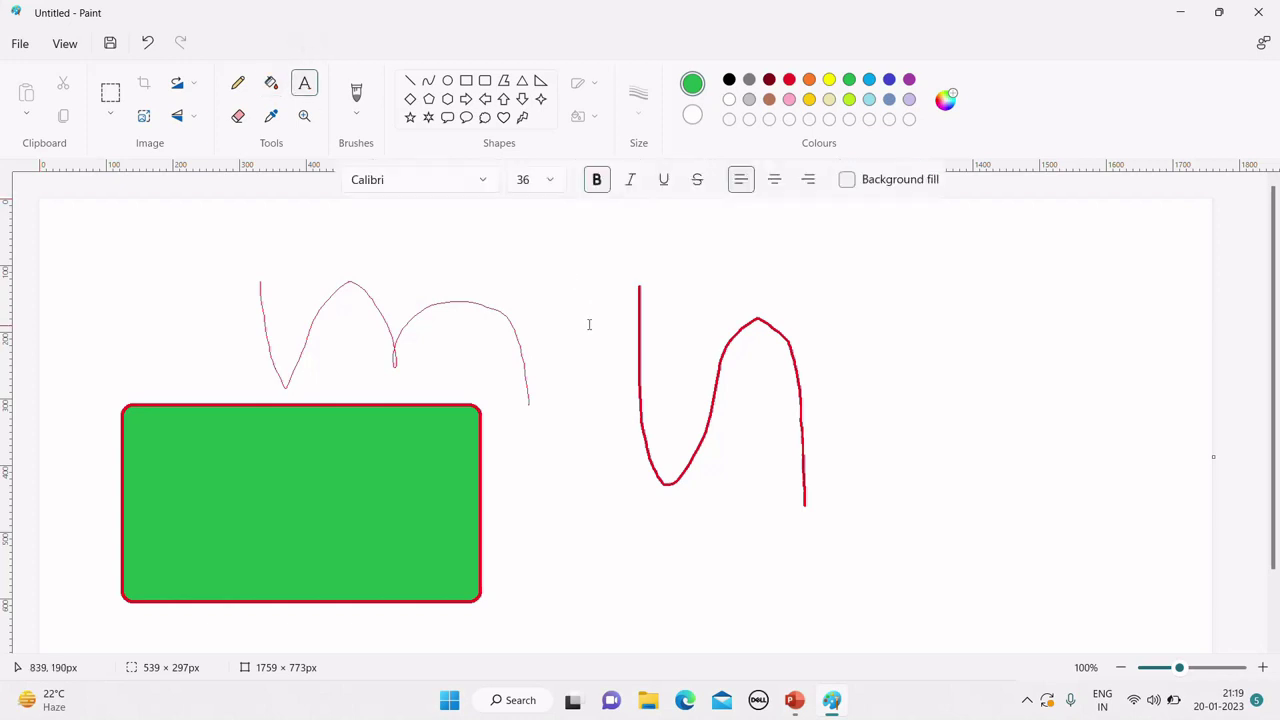
{"action": "left_click", "coordinate": [547, 275]}
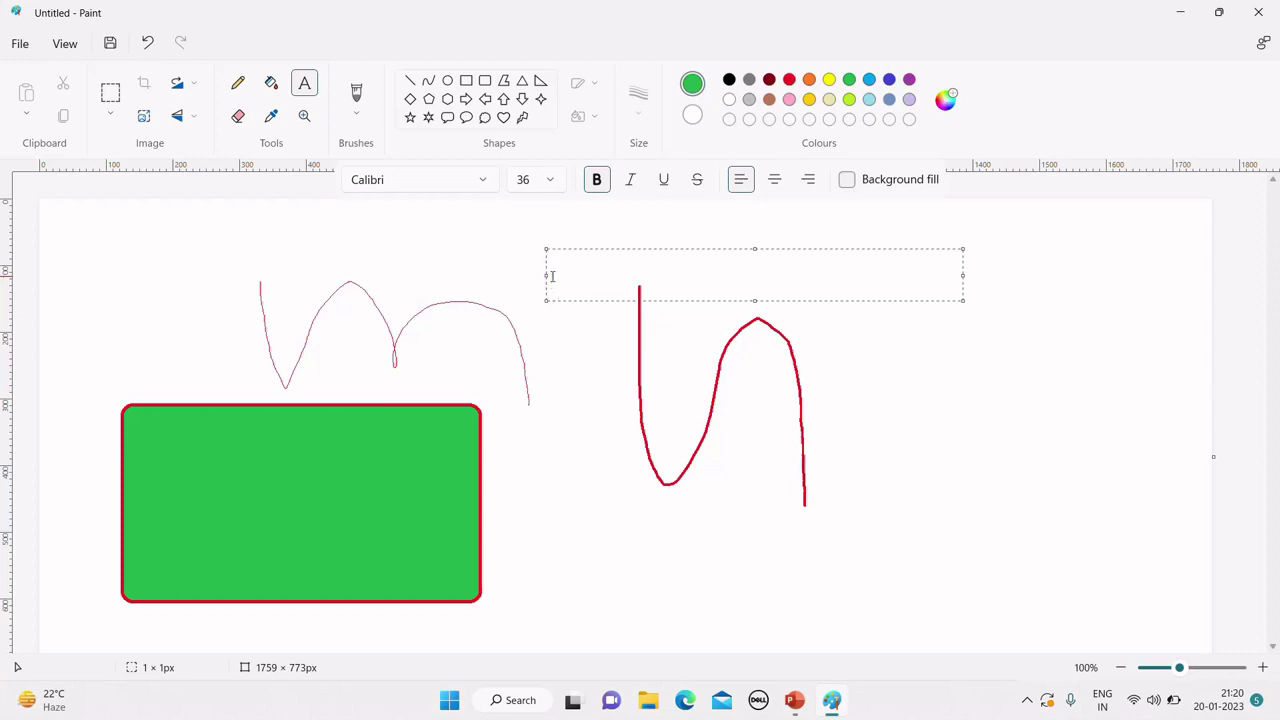
{"action": "type", "text": "indian computer "}
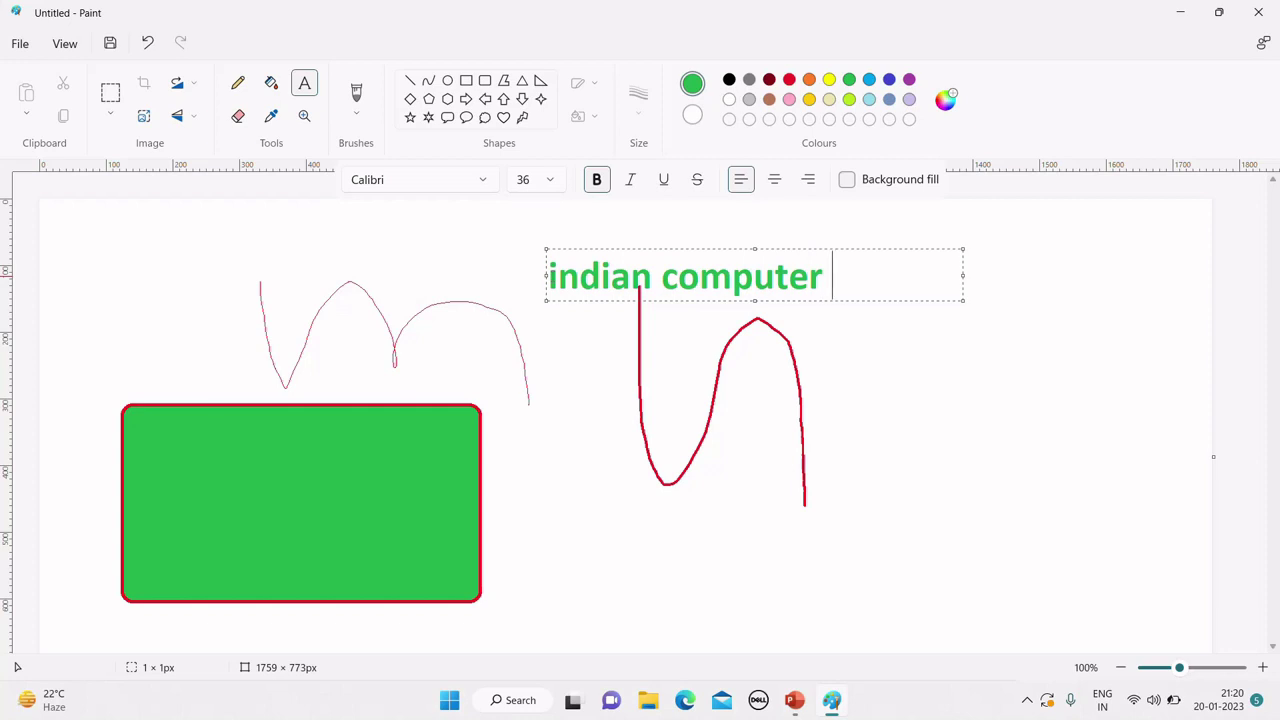
{"action": "type", "text": "instiet"}
{"action": "key", "text": "BackSpace"}
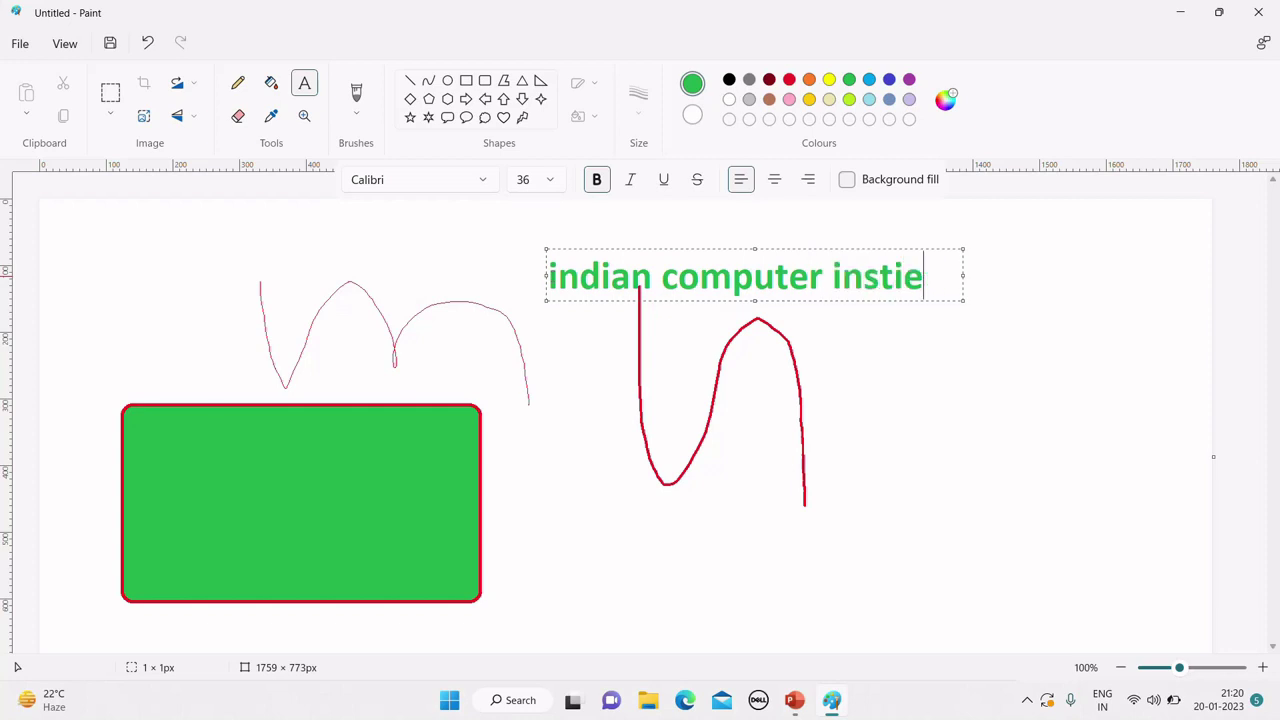
{"action": "key", "text": "BackSpace"}
{"action": "type", "text": "tutt"}
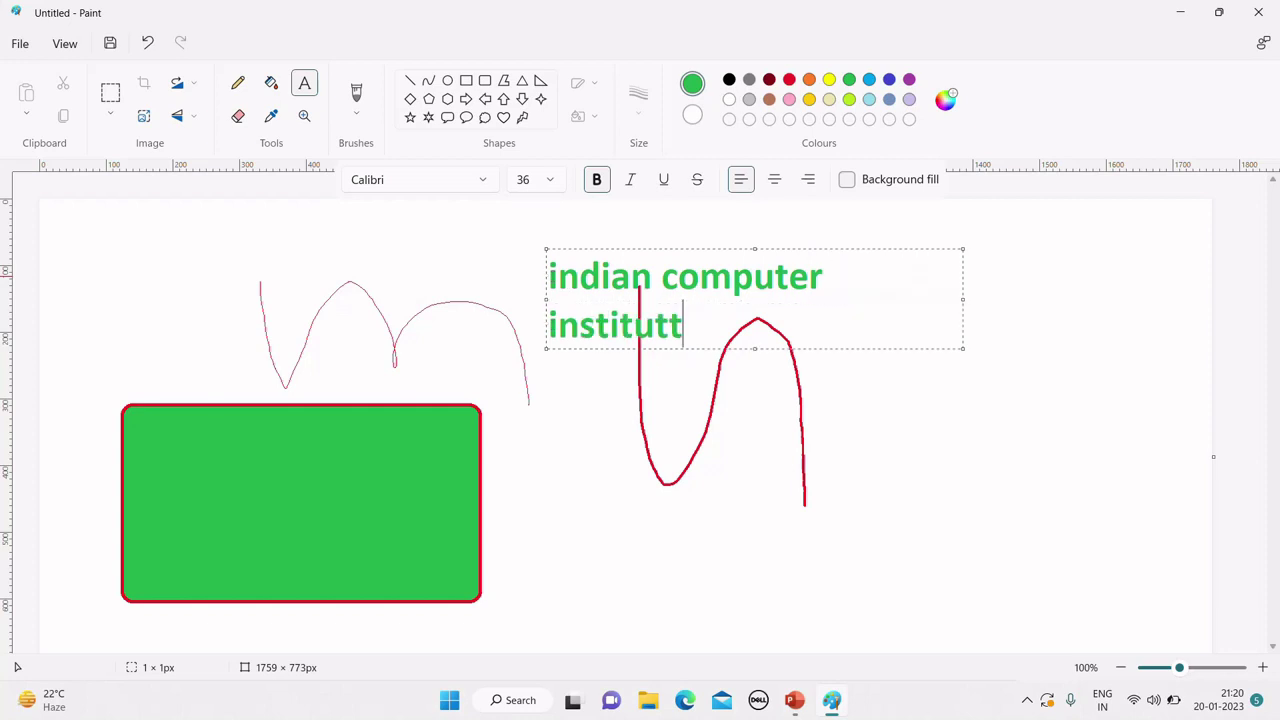
{"action": "type", "text": "e"}
{"action": "key", "text": "BackSpace"}
{"action": "key", "text": "BackSpace"}
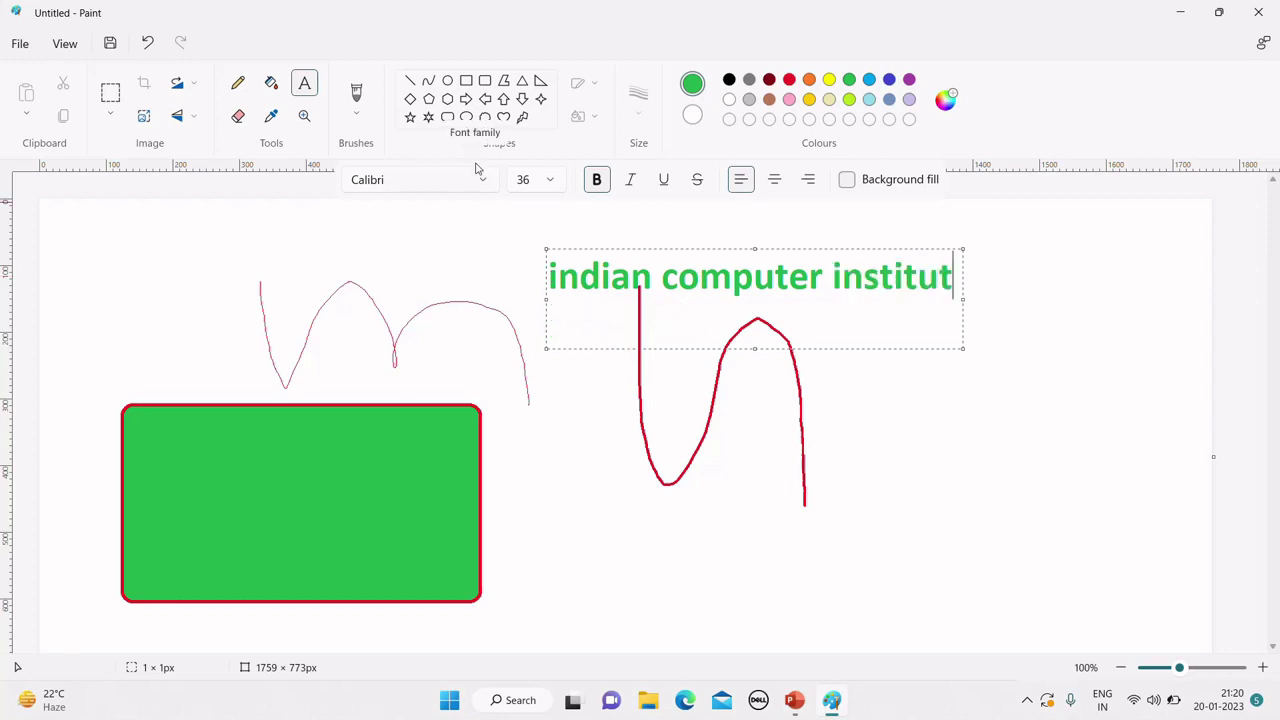
{"action": "type", "text": "e"}
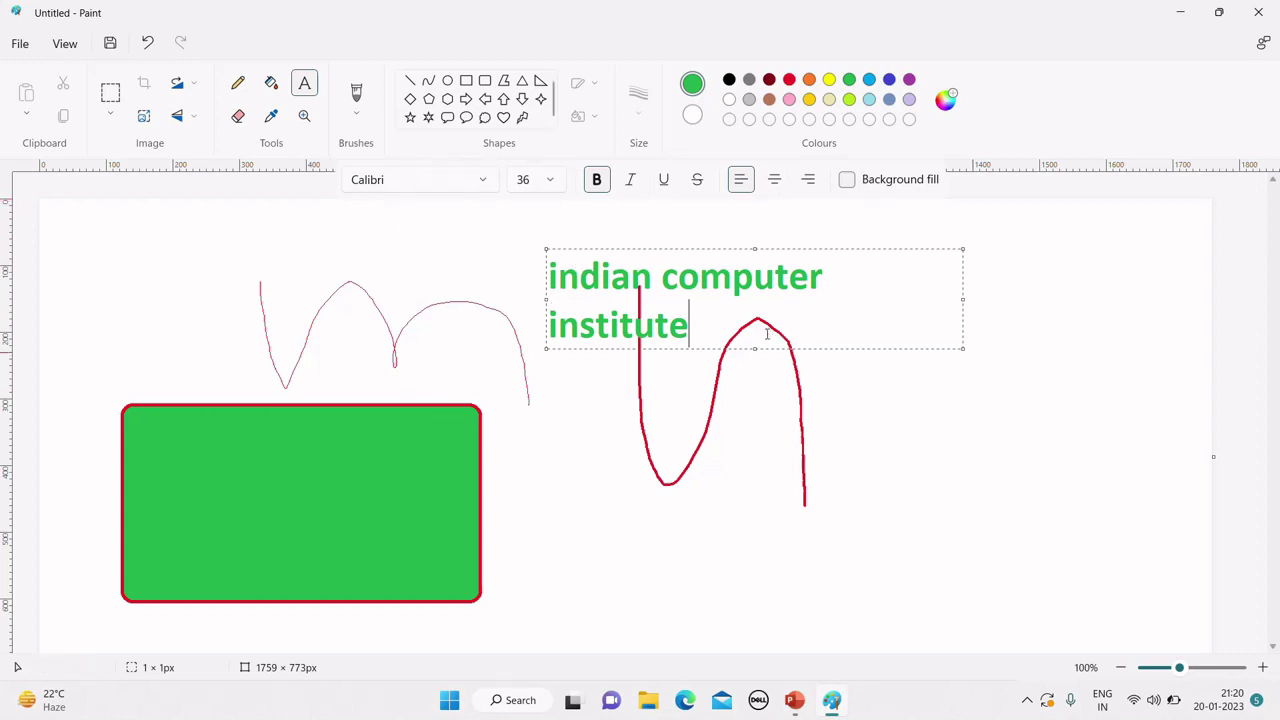
{"action": "left_click", "coordinate": [1022, 322]}
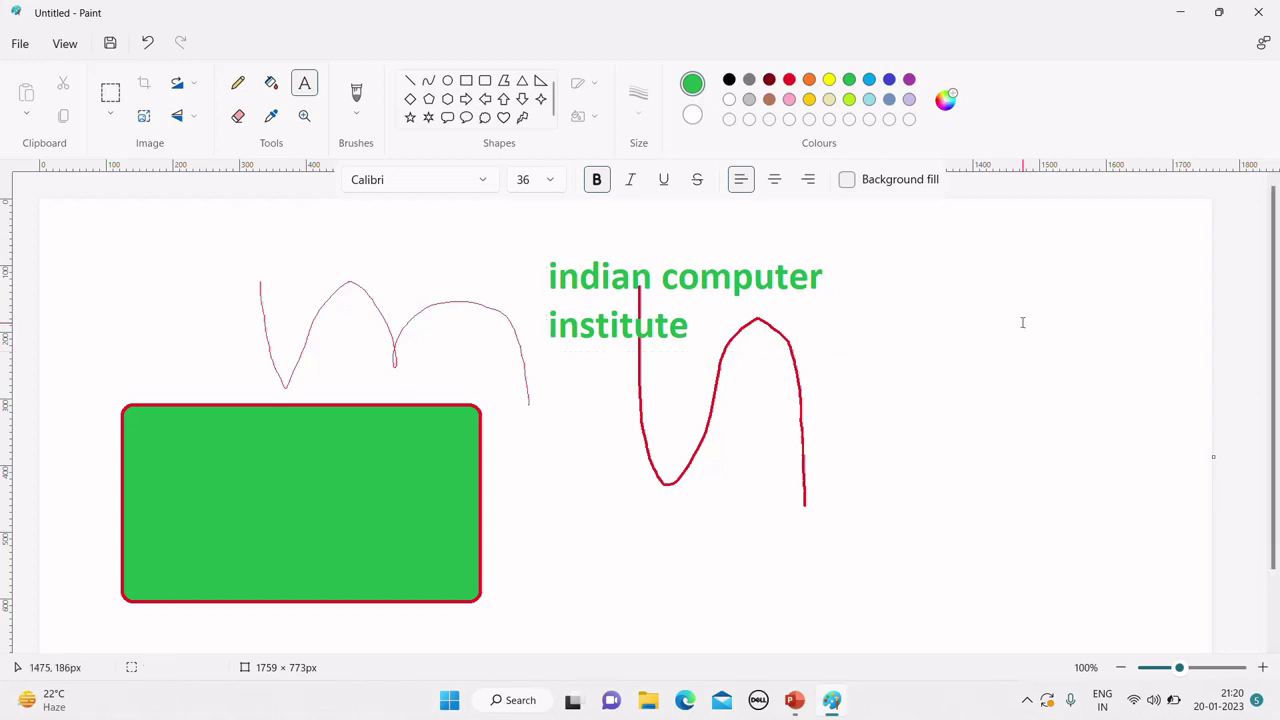
- Erase the first letters at the start of both text lines with the eraser
{"action": "left_click", "coordinate": [239, 85]}
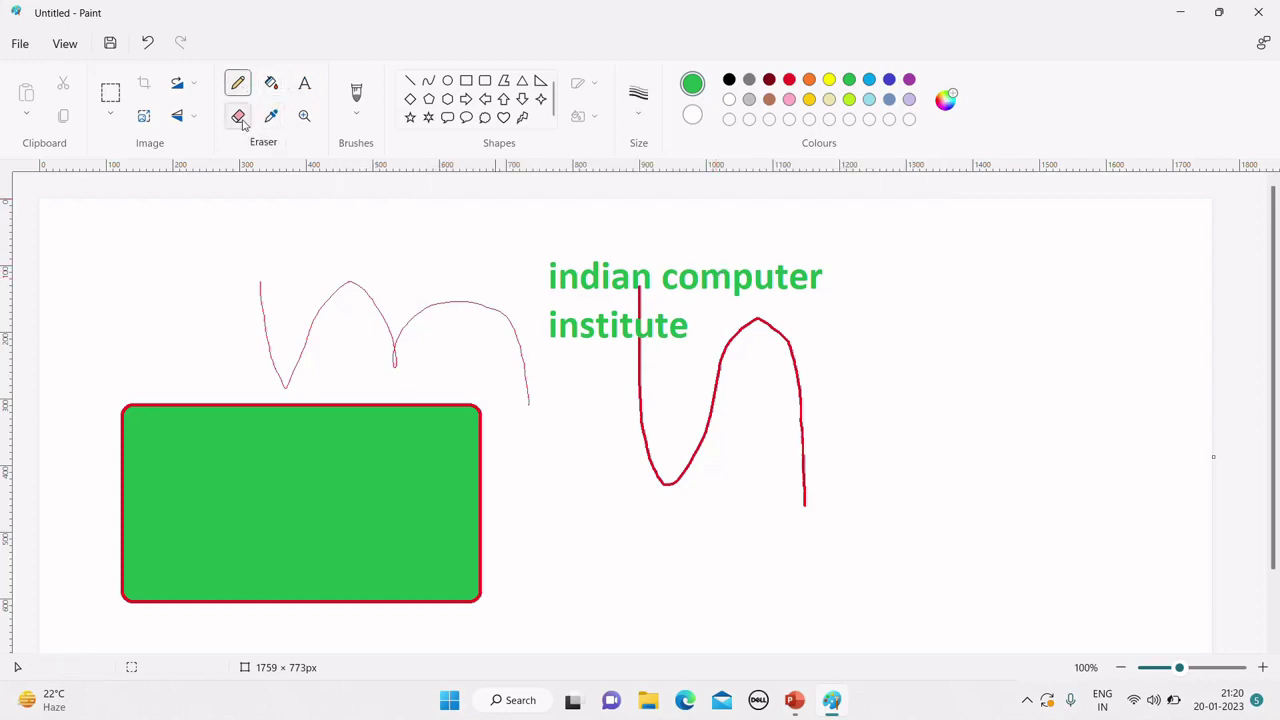
{"action": "left_click", "coordinate": [239, 117]}
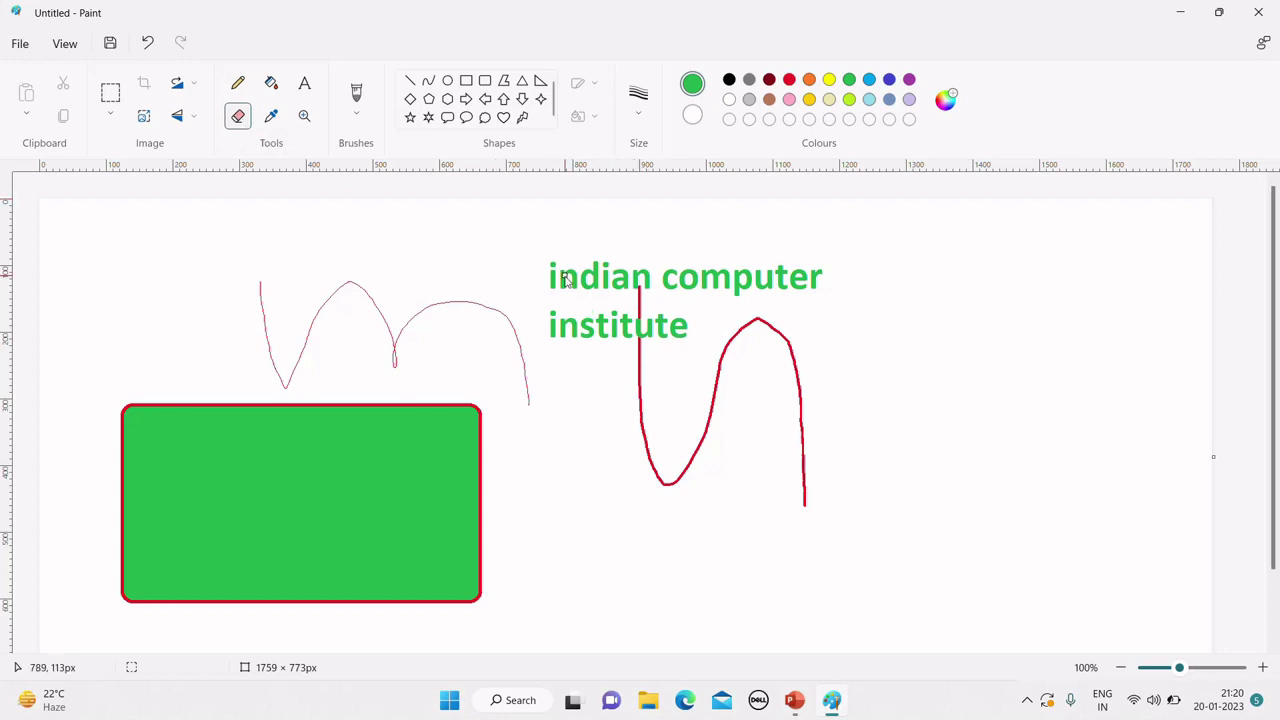
{"action": "mouse_move", "coordinate": [565, 287]}
{"action": "left_mouse_down"}
{"action": "mouse_move", "coordinate": [561, 320]}
{"action": "mouse_move", "coordinate": [551, 262]}
{"action": "left_mouse_up"}
- Enlarge the eraser and rub out most of the green text and the upper part of the thick red wave
{"action": "left_click", "coordinate": [631, 115]}
{"action": "left_click", "coordinate": [650, 258]}
{"action": "key", "text": "ctrl+plus"}
{"action": "key", "text": "ctrl+plus"}
{"action": "key", "text": "ctrl+plus"}
{"action": "key", "text": "ctrl+plus"}
{"action": "key", "text": "ctrl+plus"}
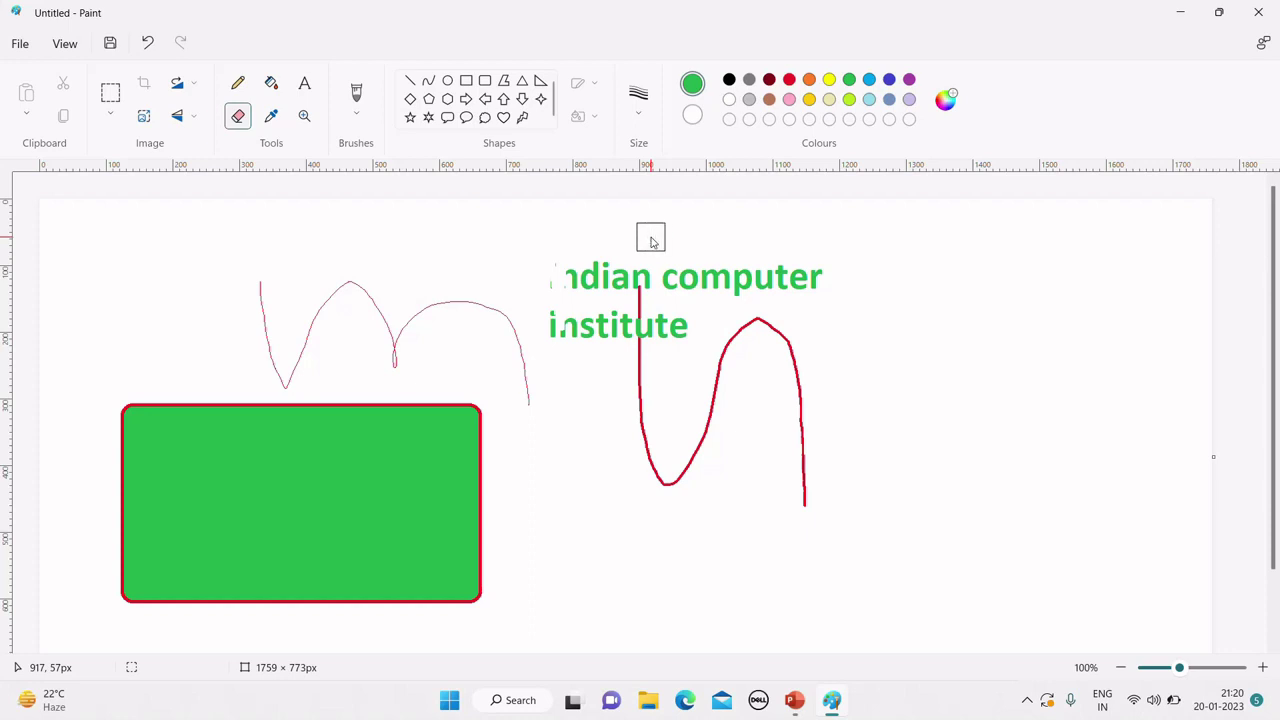
{"action": "mouse_move", "coordinate": [543, 271]}
{"action": "left_mouse_down"}
{"action": "mouse_move", "coordinate": [595, 284]}
{"action": "mouse_move", "coordinate": [765, 280]}
{"action": "mouse_move", "coordinate": [622, 400]}
{"action": "mouse_move", "coordinate": [723, 312]}
{"action": "mouse_move", "coordinate": [762, 350]}
{"action": "mouse_move", "coordinate": [771, 444]}
{"action": "mouse_move", "coordinate": [786, 335]}
{"action": "mouse_move", "coordinate": [804, 314]}
{"action": "mouse_move", "coordinate": [817, 372]}
{"action": "mouse_move", "coordinate": [812, 488]}
{"action": "mouse_move", "coordinate": [768, 327]}
{"action": "mouse_move", "coordinate": [667, 333]}
{"action": "mouse_move", "coordinate": [622, 381]}
{"action": "mouse_move", "coordinate": [607, 366]}
{"action": "mouse_move", "coordinate": [550, 350]}
{"action": "left_mouse_up"}
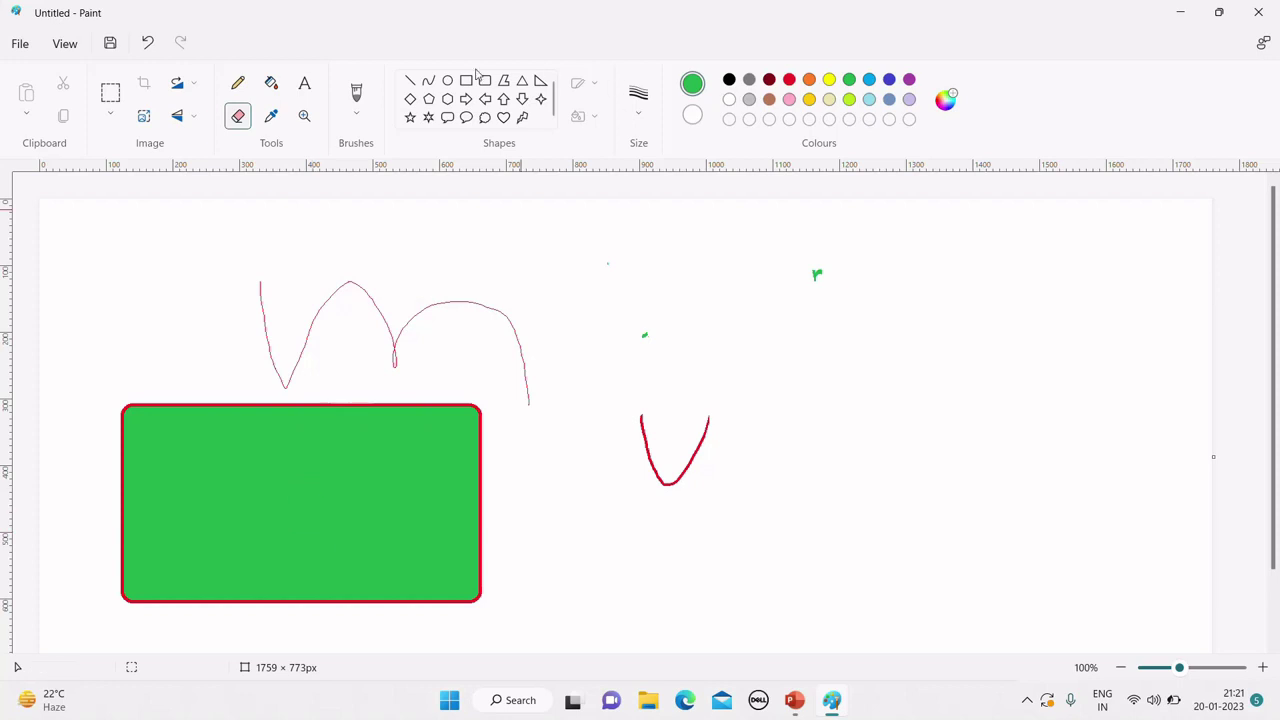
- Draw a green-outlined rounded rectangle about 568 × 483 px in the right half of the canvas and fill it with red
{"action": "left_click", "coordinate": [486, 84]}
{"action": "left_click_drag", "start_coordinate": [673, 327], "coordinate": [1051, 648]}
{"action": "left_click", "coordinate": [271, 83]}
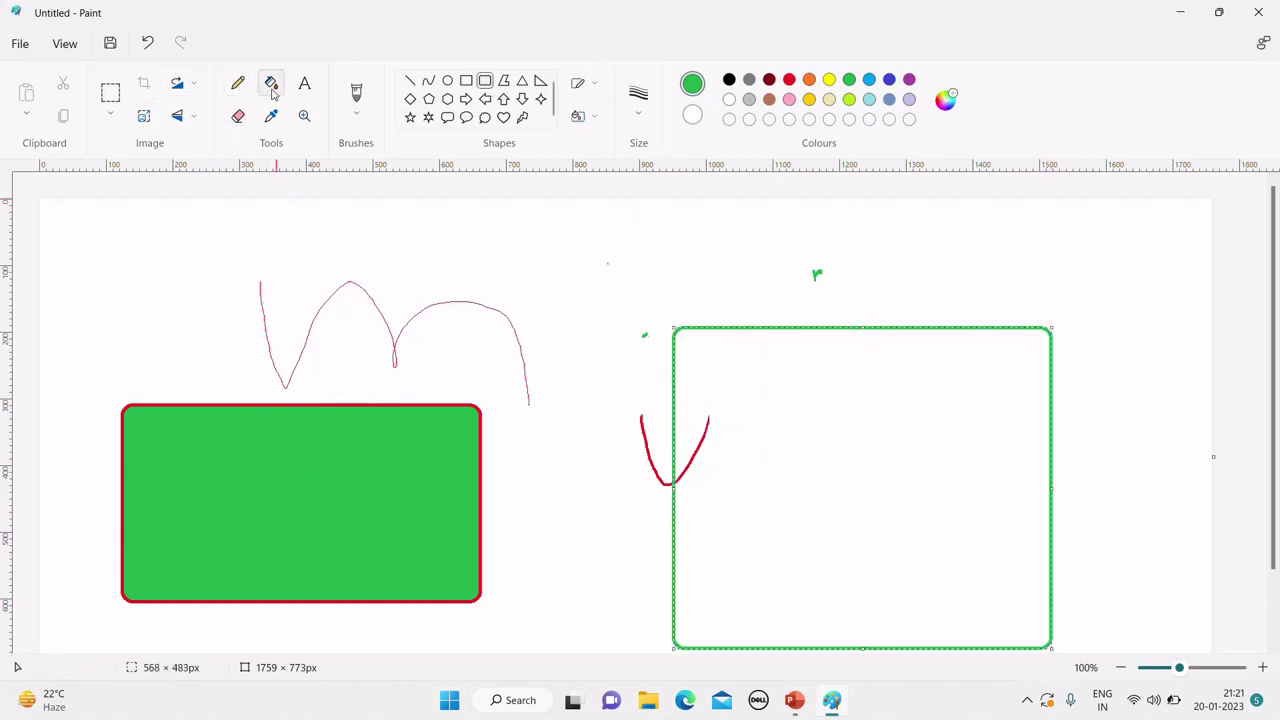
{"action": "left_click", "coordinate": [789, 80]}
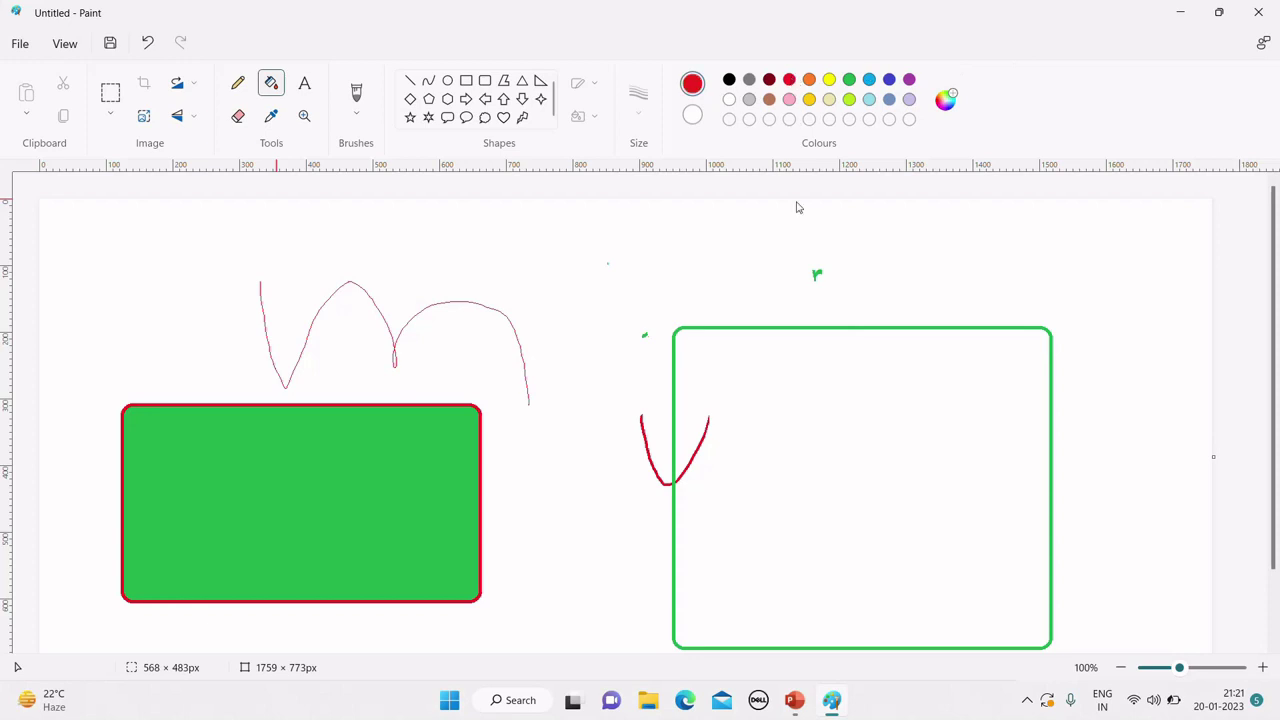
{"action": "left_click", "coordinate": [837, 369]}
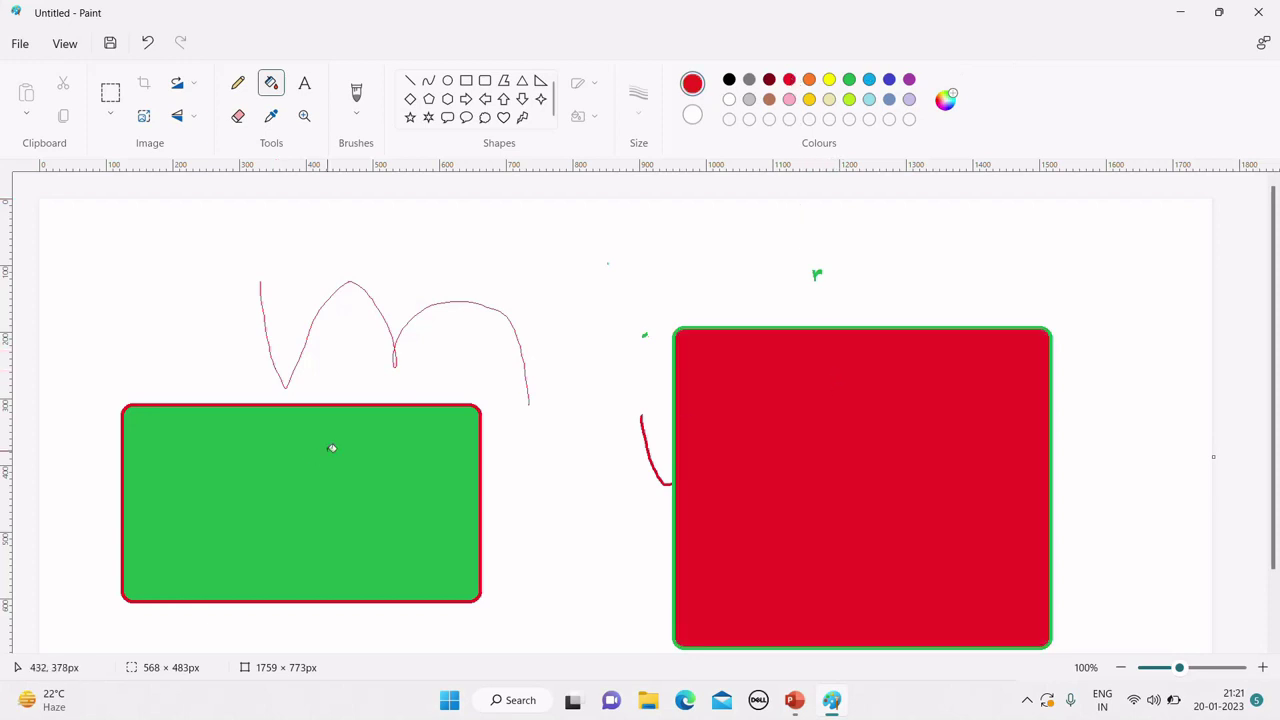
- Sample the red of the large rectangle with the colour picker and fill the green rectangle with it
{"action": "left_click", "coordinate": [271, 115]}
{"action": "left_click", "coordinate": [839, 437]}
{"action": "left_click", "coordinate": [298, 467]}
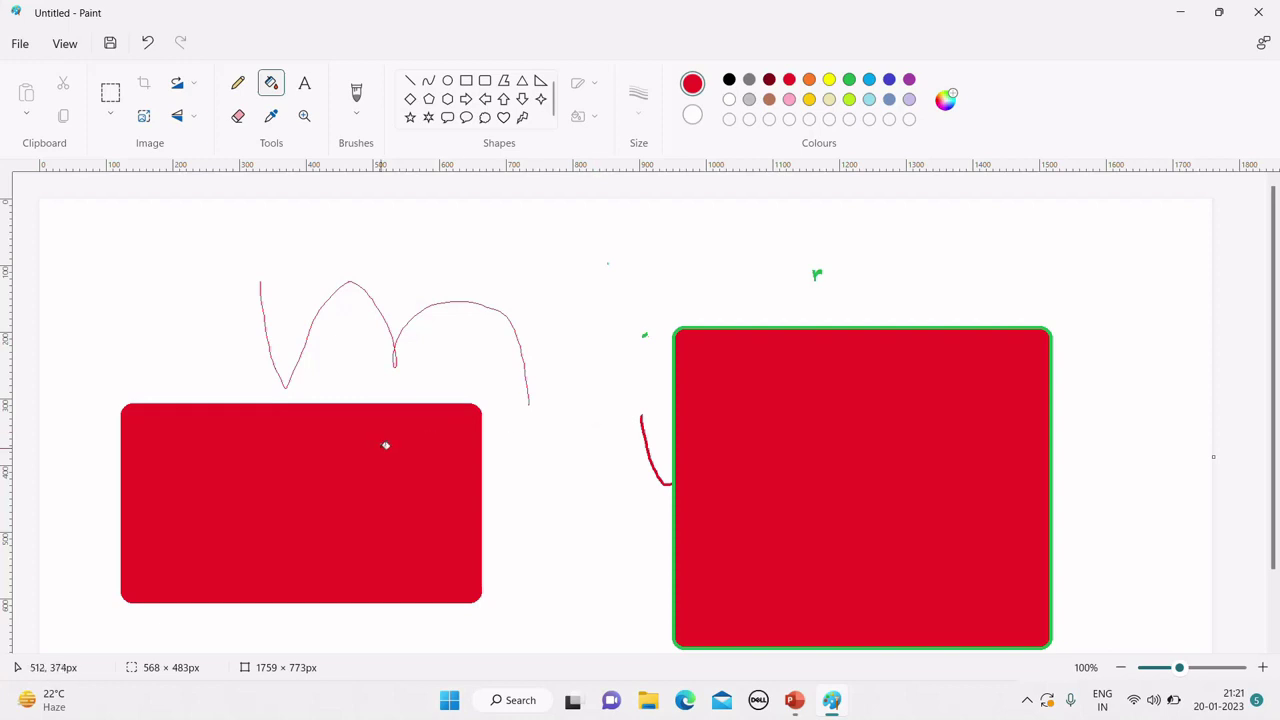
- Magnify the drawing to 300% around the upper-left corner of the large red rectangle
{"action": "left_click", "coordinate": [307, 129]}
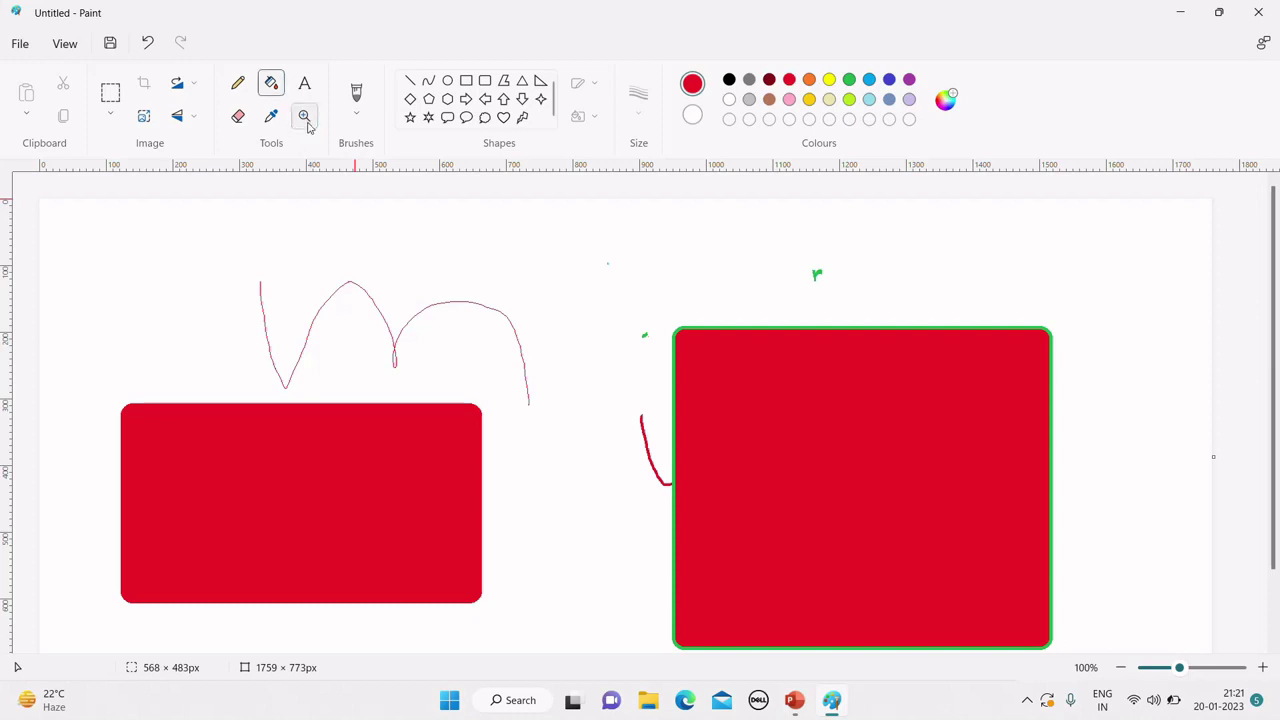
{"action": "left_click", "coordinate": [643, 363]}
{"action": "left_click", "coordinate": [643, 363]}
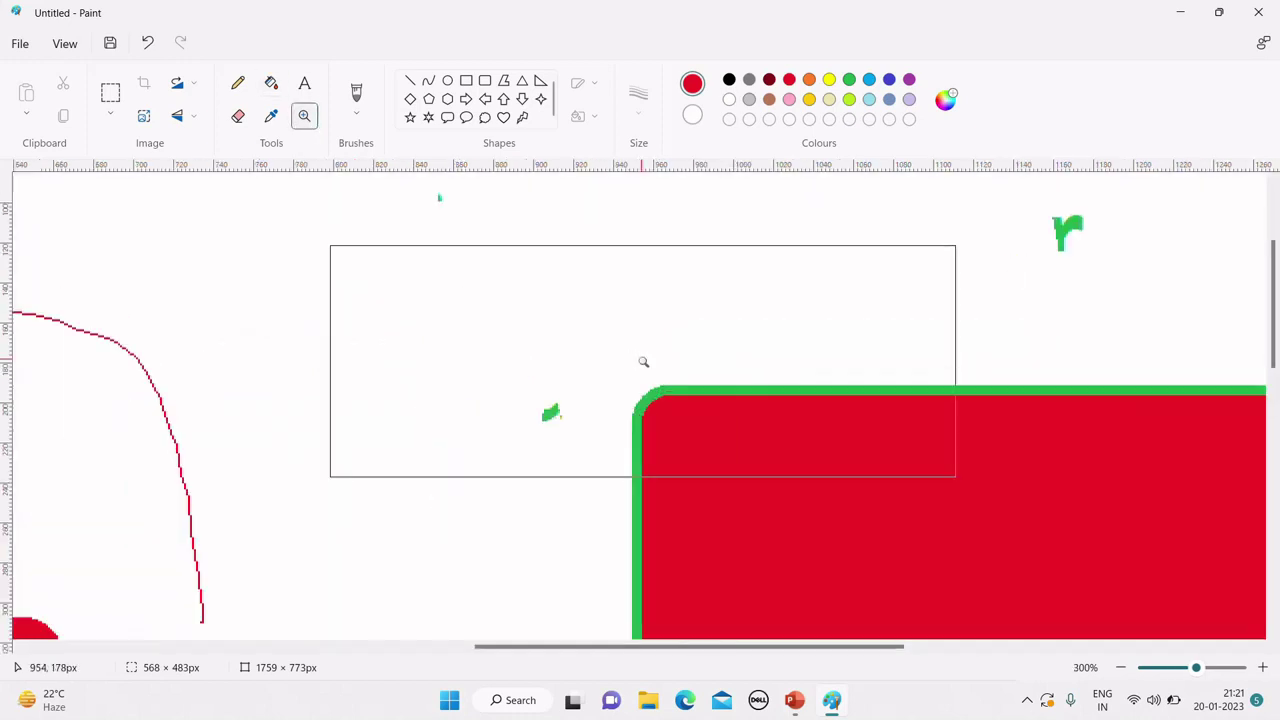
- Magnify the drawing to 700% and fill the white background outside the green outline with red
{"action": "left_click", "coordinate": [643, 363]}
{"action": "left_click", "coordinate": [643, 362]}
{"action": "left_click", "coordinate": [643, 362]}
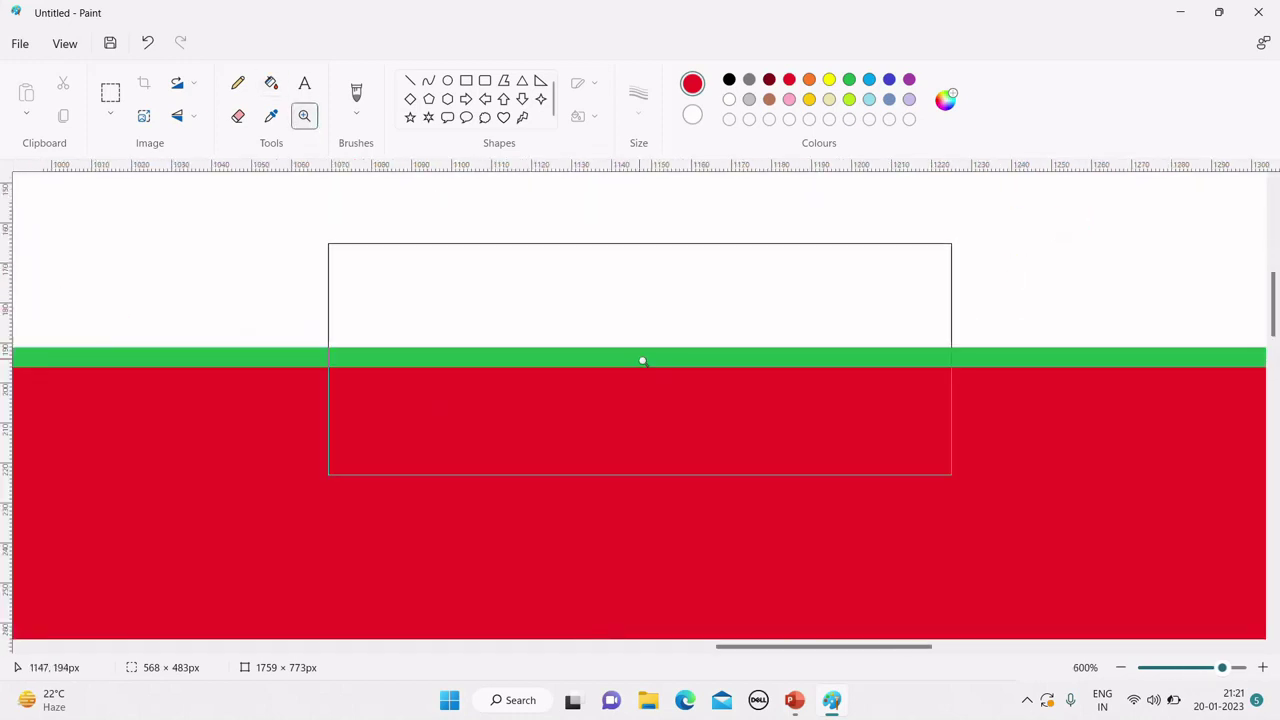
{"action": "left_click", "coordinate": [643, 362]}
{"action": "left_click", "coordinate": [271, 83]}
{"action": "left_click", "coordinate": [346, 287]}
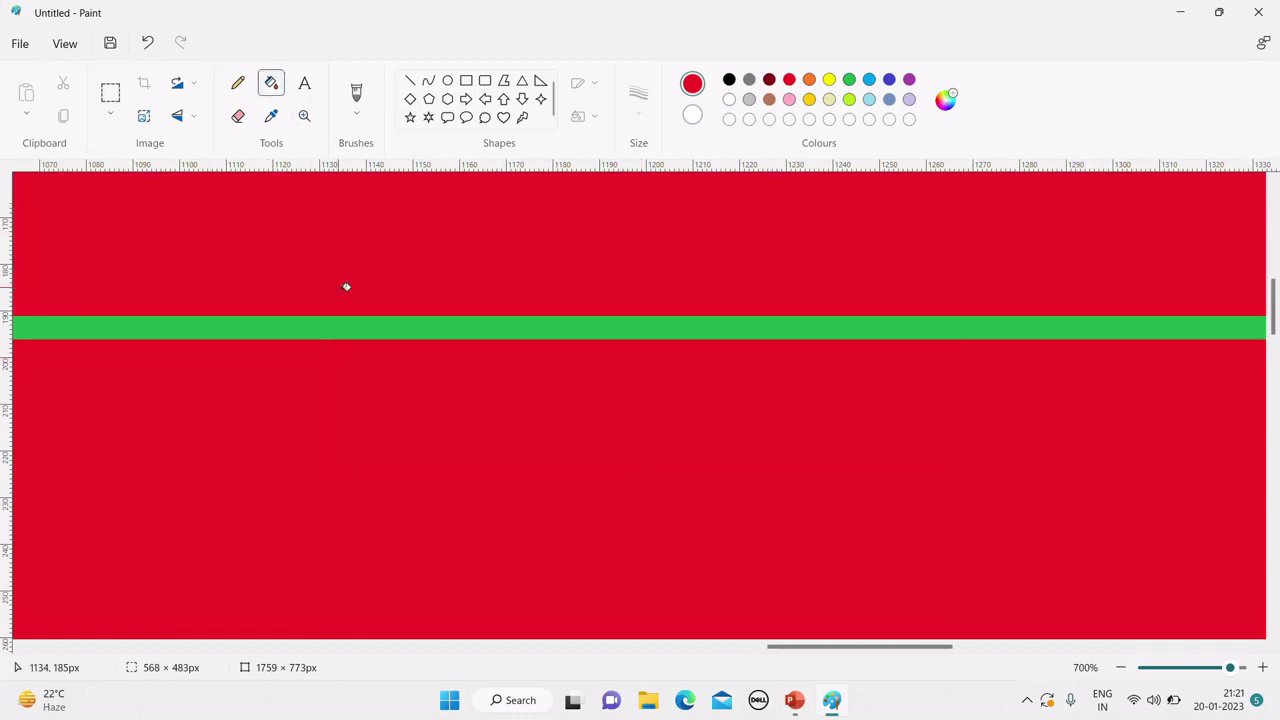
- Reduce the drawing's magnification to 100%
{"action": "left_click", "coordinate": [271, 117]}
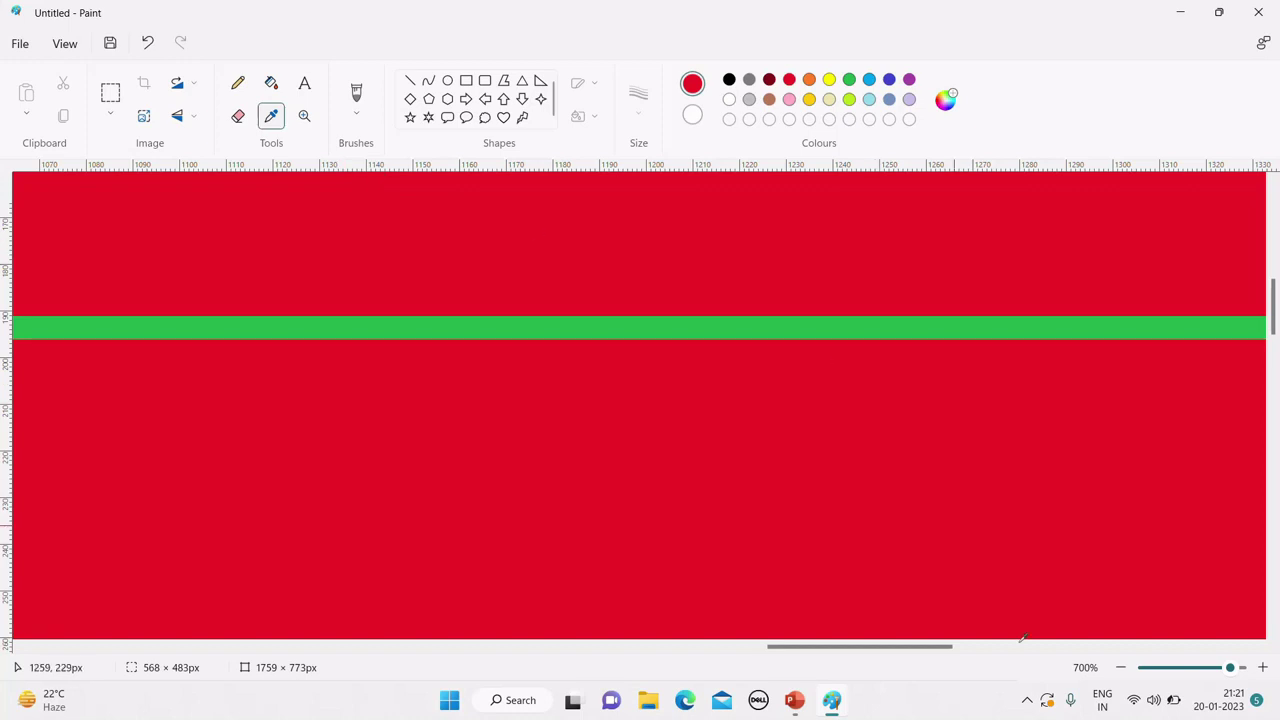
{"action": "left_click", "coordinate": [1199, 669]}
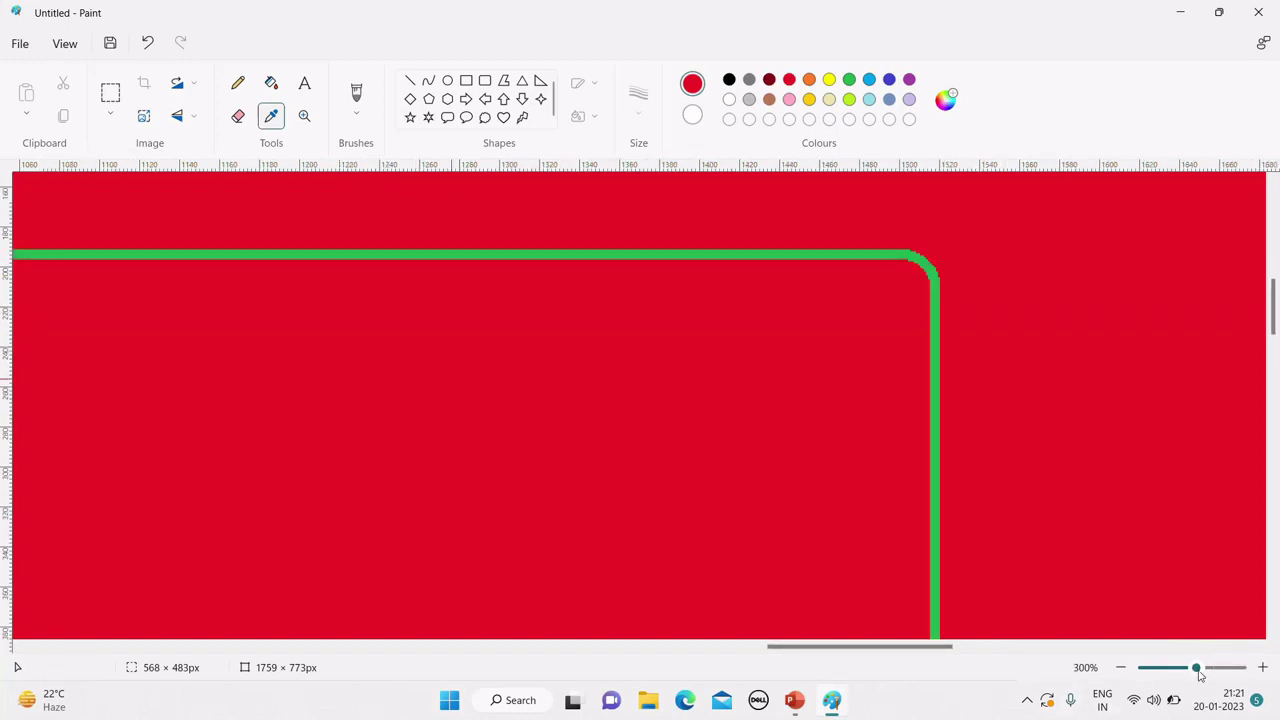
{"action": "mouse_move", "coordinate": [1199, 669]}
{"action": "left_mouse_down"}
{"action": "mouse_move", "coordinate": [1163, 670]}
{"action": "mouse_move", "coordinate": [1186, 677]}
{"action": "left_mouse_up"}
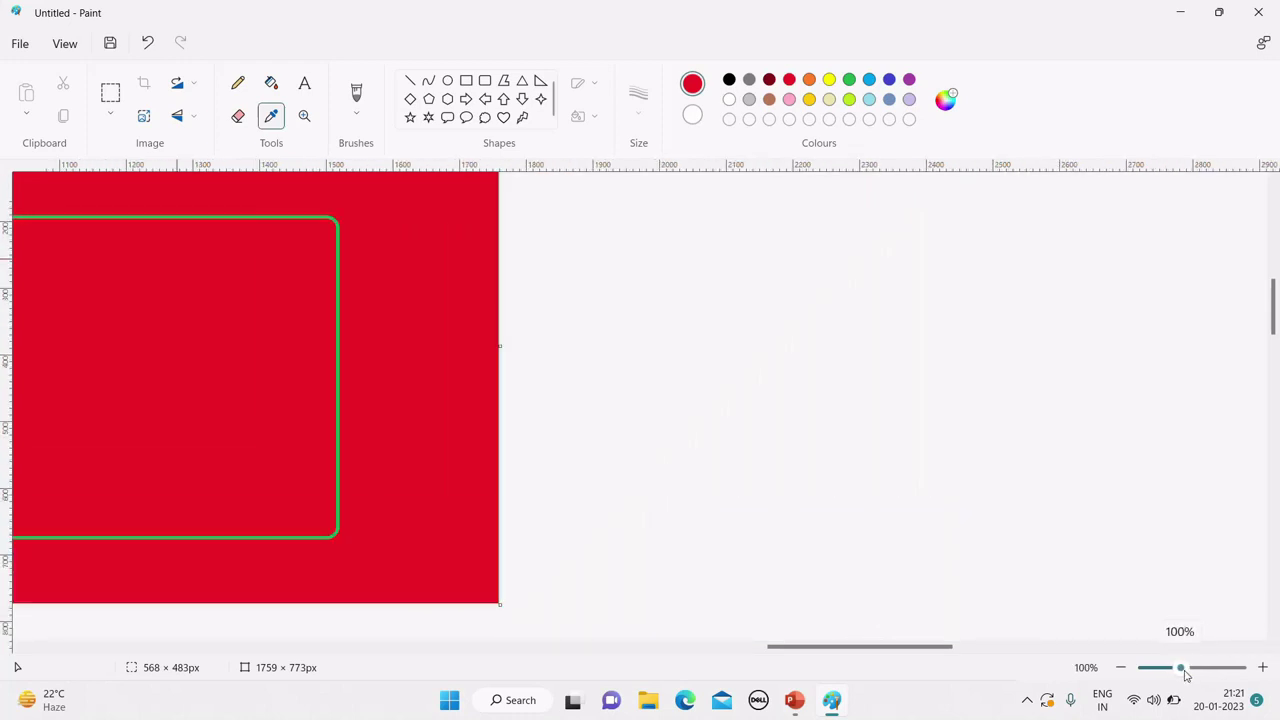
- Set up the oil brush at 30 px with green as the secondary colour
{"action": "left_click", "coordinate": [358, 114]}
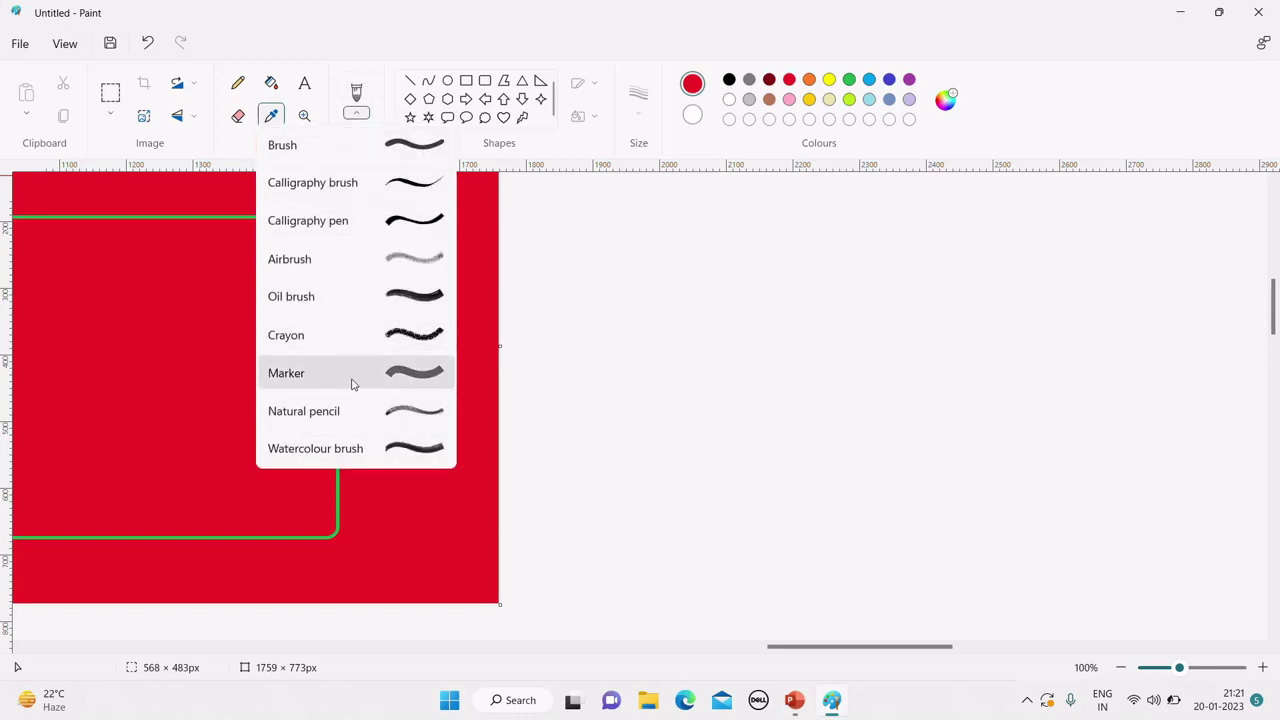
{"action": "left_click", "coordinate": [435, 294]}
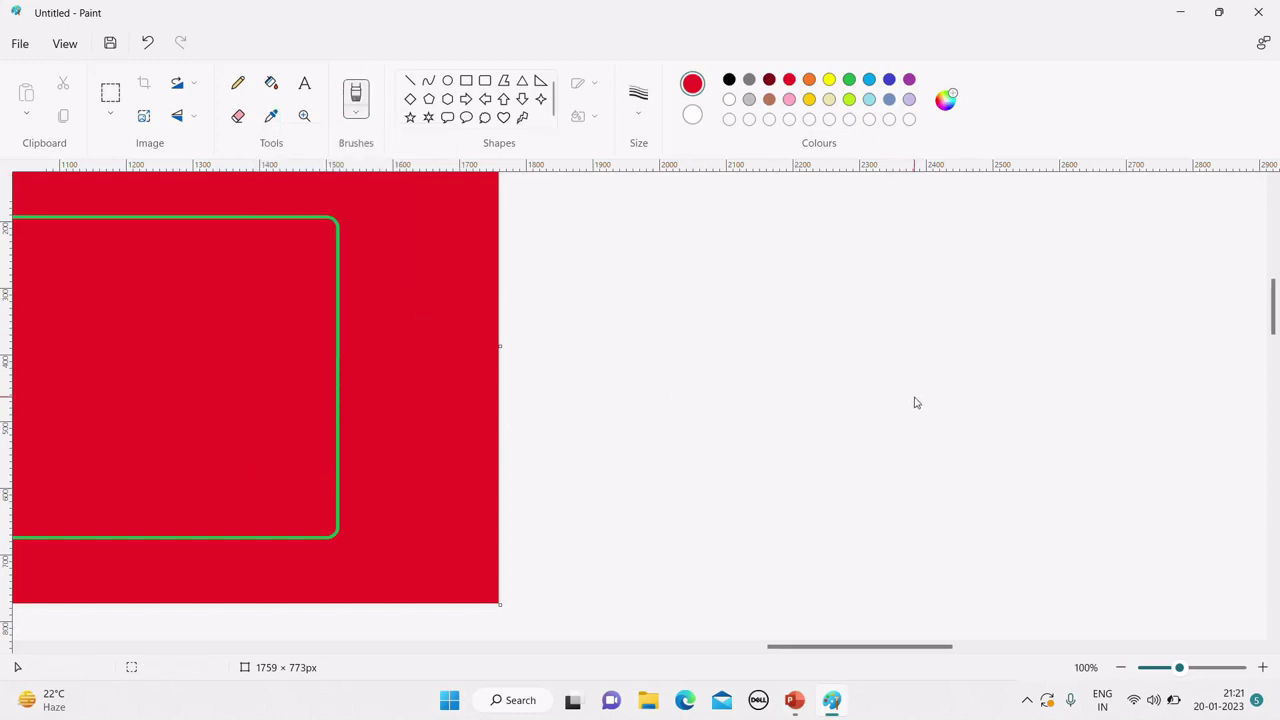
{"action": "left_click", "coordinate": [690, 118]}
{"action": "left_click", "coordinate": [849, 82]}
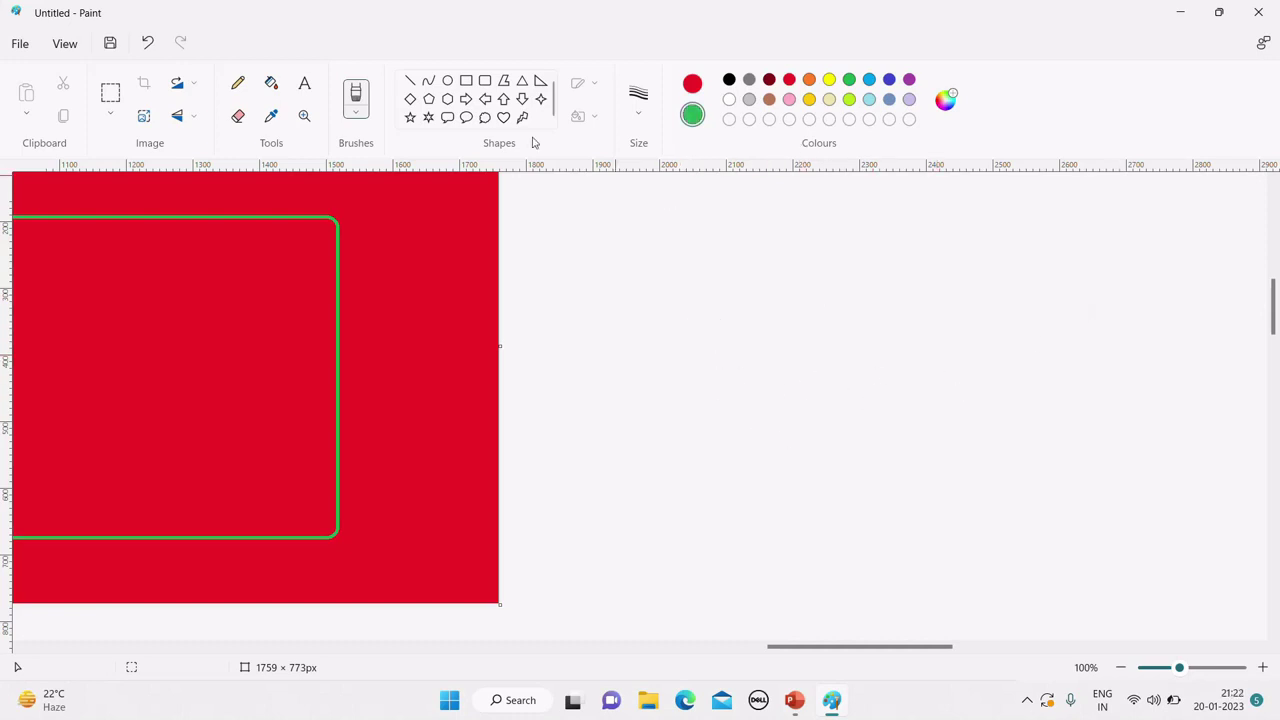
{"action": "left_click", "coordinate": [638, 112]}
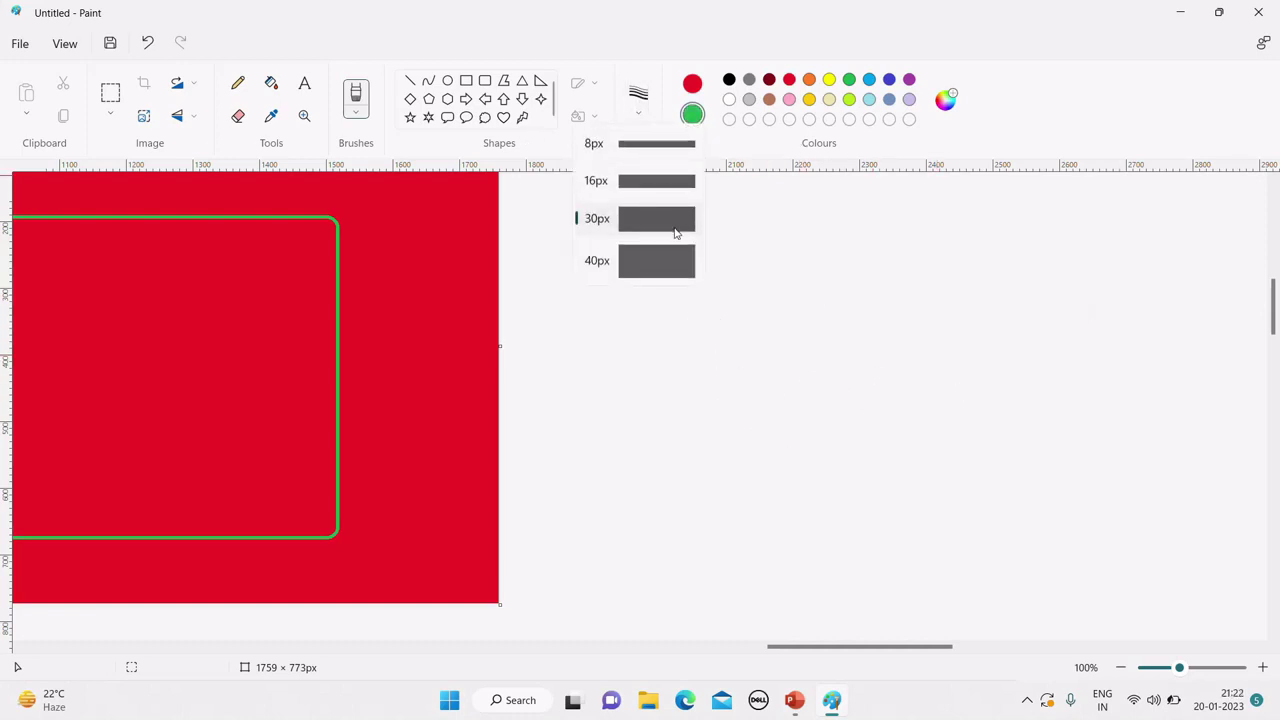
{"action": "left_click", "coordinate": [675, 232]}
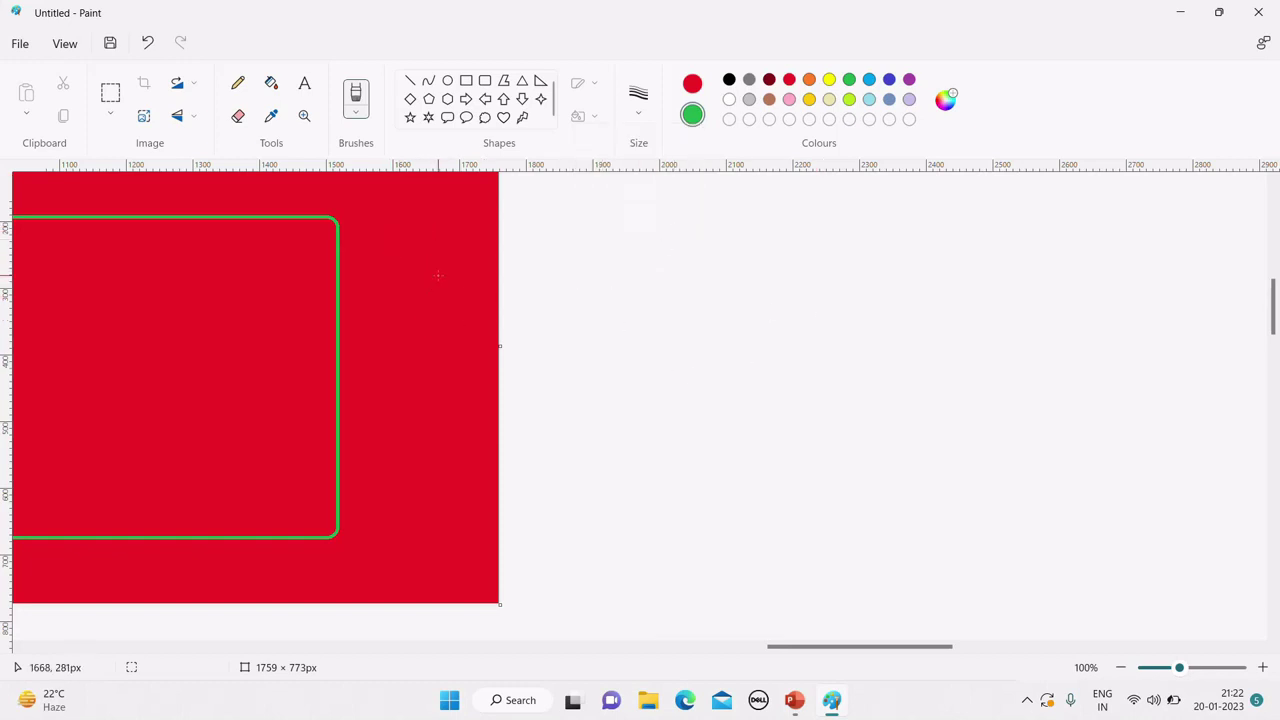
- Start a new blank canvas without saving the red drawing and choose the Marker brush
{"action": "key", "text": "ctrl+n"}
{"action": "left_click", "coordinate": [634, 387]}
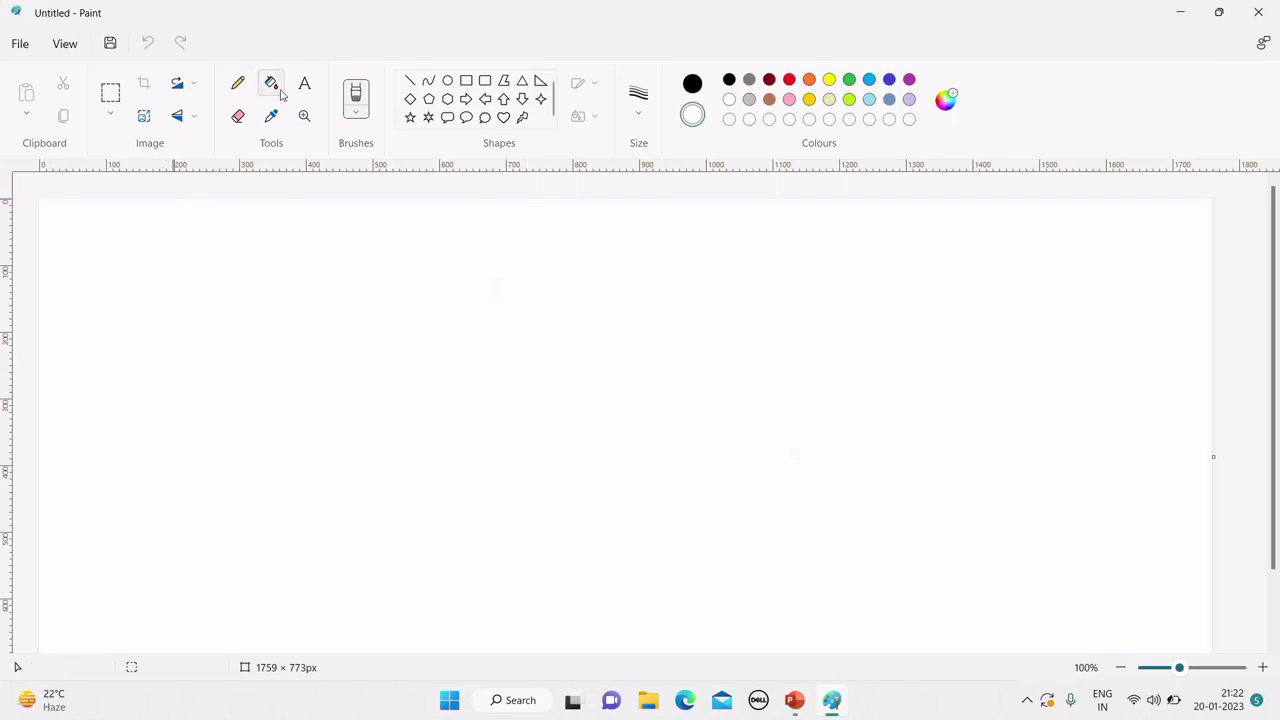
{"action": "left_click", "coordinate": [358, 113]}
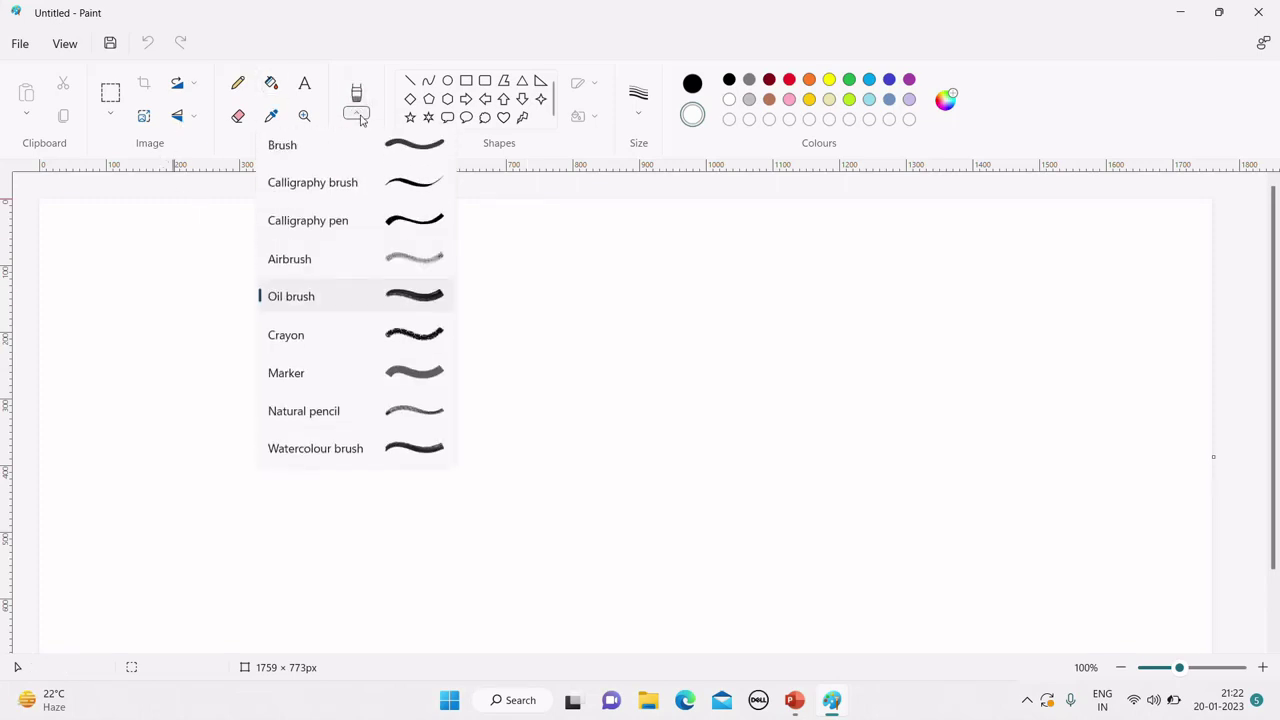
{"action": "left_click", "coordinate": [420, 385]}
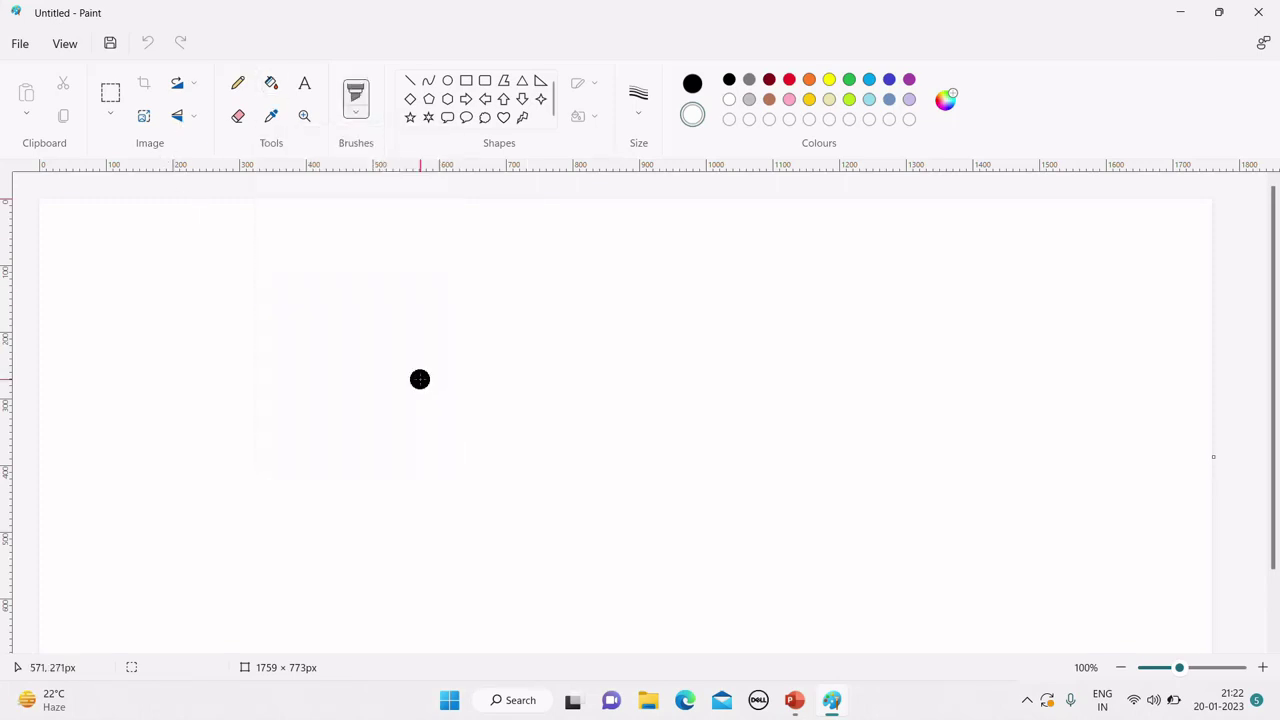
- Paint two thick black wavy marker strokes on the canvas and set the secondary colour to orange
{"action": "mouse_move", "coordinate": [137, 289]}
{"action": "left_mouse_down"}
{"action": "mouse_move", "coordinate": [293, 367]}
{"action": "mouse_move", "coordinate": [429, 297]}
{"action": "mouse_move", "coordinate": [469, 344]}
{"action": "mouse_move", "coordinate": [633, 340]}
{"action": "mouse_move", "coordinate": [677, 421]}
{"action": "left_mouse_up"}
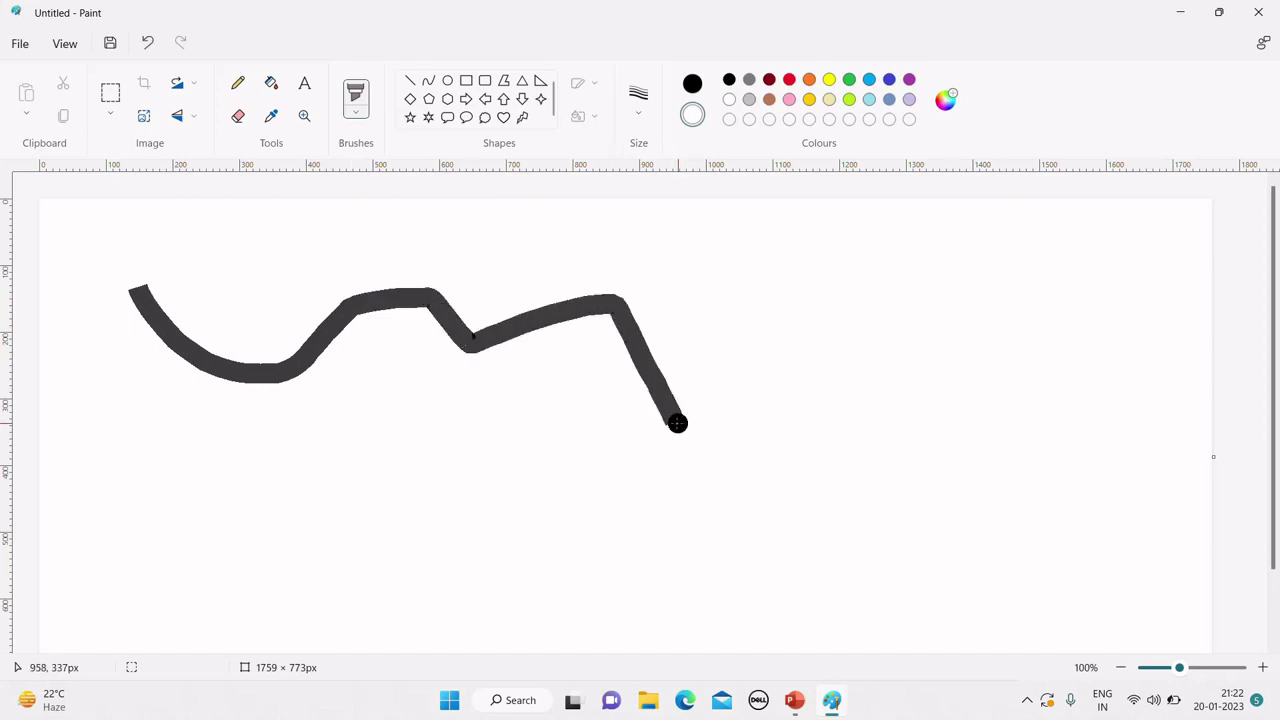
{"action": "right_click", "coordinate": [810, 80]}
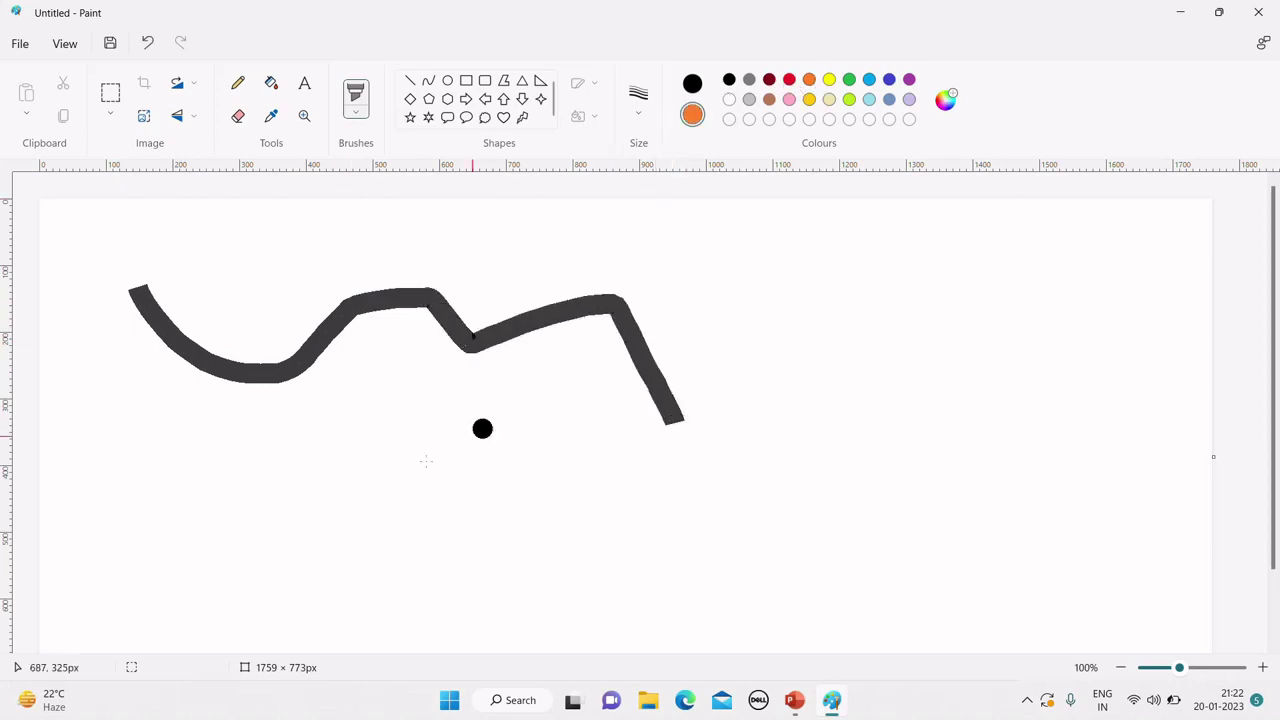
{"action": "mouse_move", "coordinate": [404, 472]}
{"action": "left_mouse_down"}
{"action": "mouse_move", "coordinate": [635, 503]}
{"action": "mouse_move", "coordinate": [801, 394]}
{"action": "left_mouse_up"}
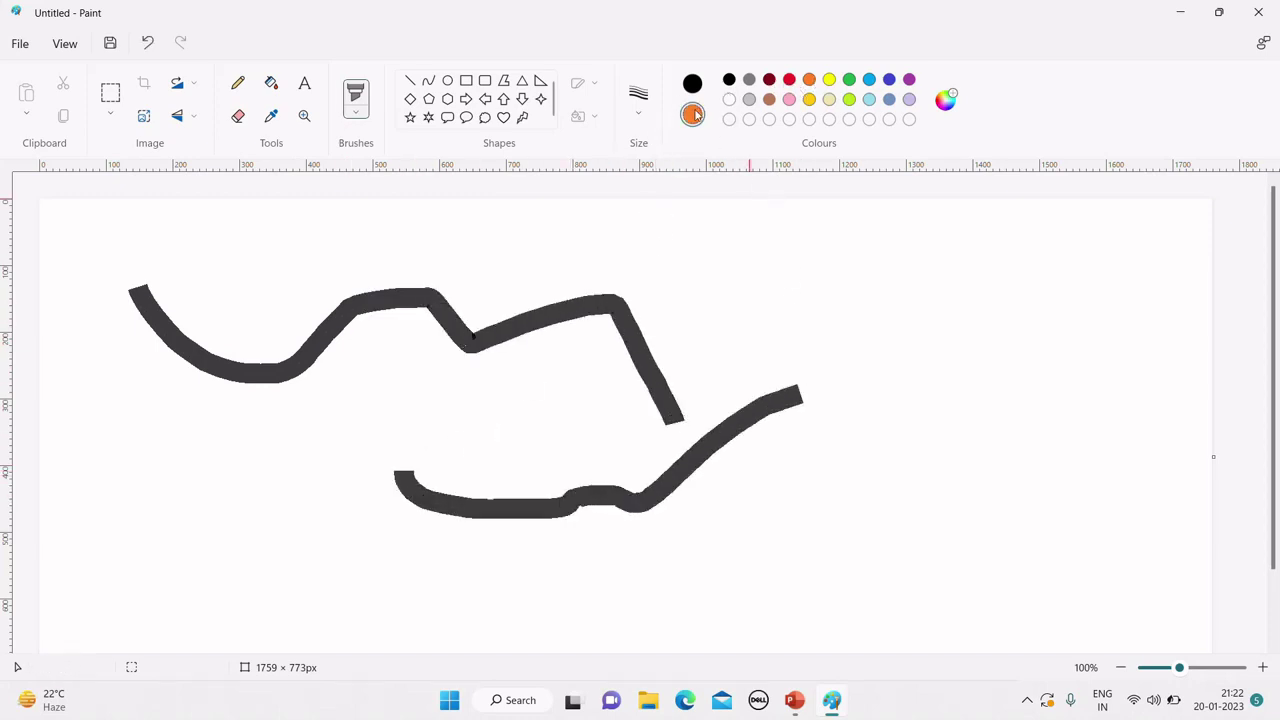
- Paint one yellow and three light-blue marker strokes, letting some of them cross the existing strokes
{"action": "left_click", "coordinate": [829, 79]}
{"action": "mouse_move", "coordinate": [790, 268]}
{"action": "left_mouse_down"}
{"action": "mouse_move", "coordinate": [852, 353]}
{"action": "mouse_move", "coordinate": [971, 461]}
{"action": "mouse_move", "coordinate": [976, 500]}
{"action": "left_mouse_up"}
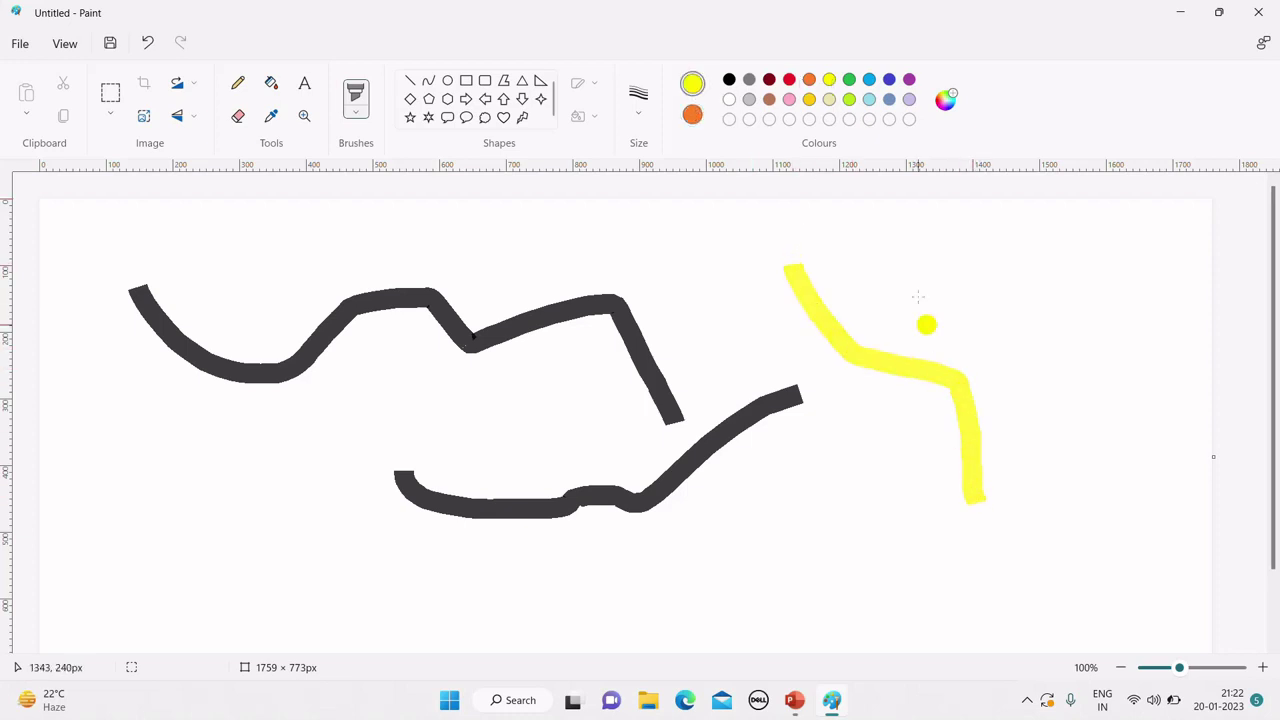
{"action": "left_click", "coordinate": [869, 79]}
{"action": "mouse_move", "coordinate": [712, 292]}
{"action": "left_mouse_down"}
{"action": "mouse_move", "coordinate": [673, 335]}
{"action": "mouse_move", "coordinate": [805, 432]}
{"action": "mouse_move", "coordinate": [801, 557]}
{"action": "mouse_move", "coordinate": [775, 573]}
{"action": "left_mouse_up"}
{"action": "mouse_move", "coordinate": [917, 229]}
{"action": "left_mouse_down"}
{"action": "mouse_move", "coordinate": [937, 381]}
{"action": "mouse_move", "coordinate": [883, 550]}
{"action": "left_mouse_up"}
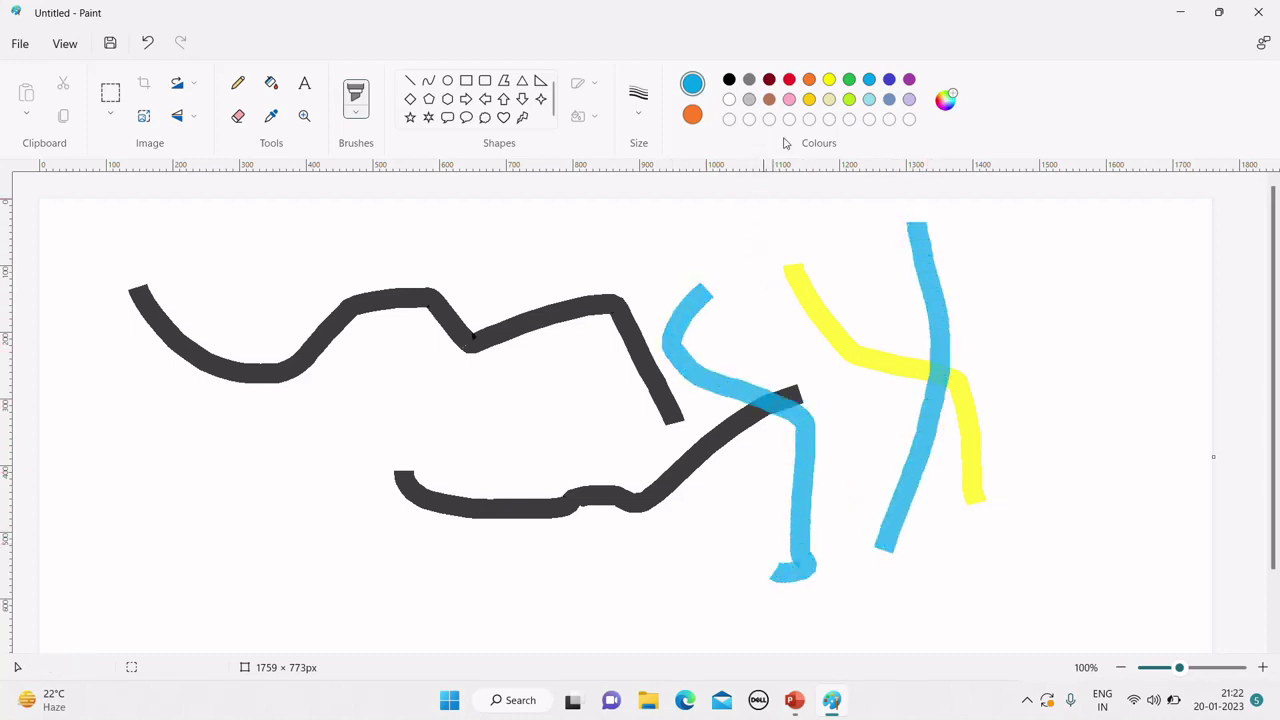
{"action": "left_click_drag", "start_coordinate": [491, 241], "coordinate": [586, 304]}
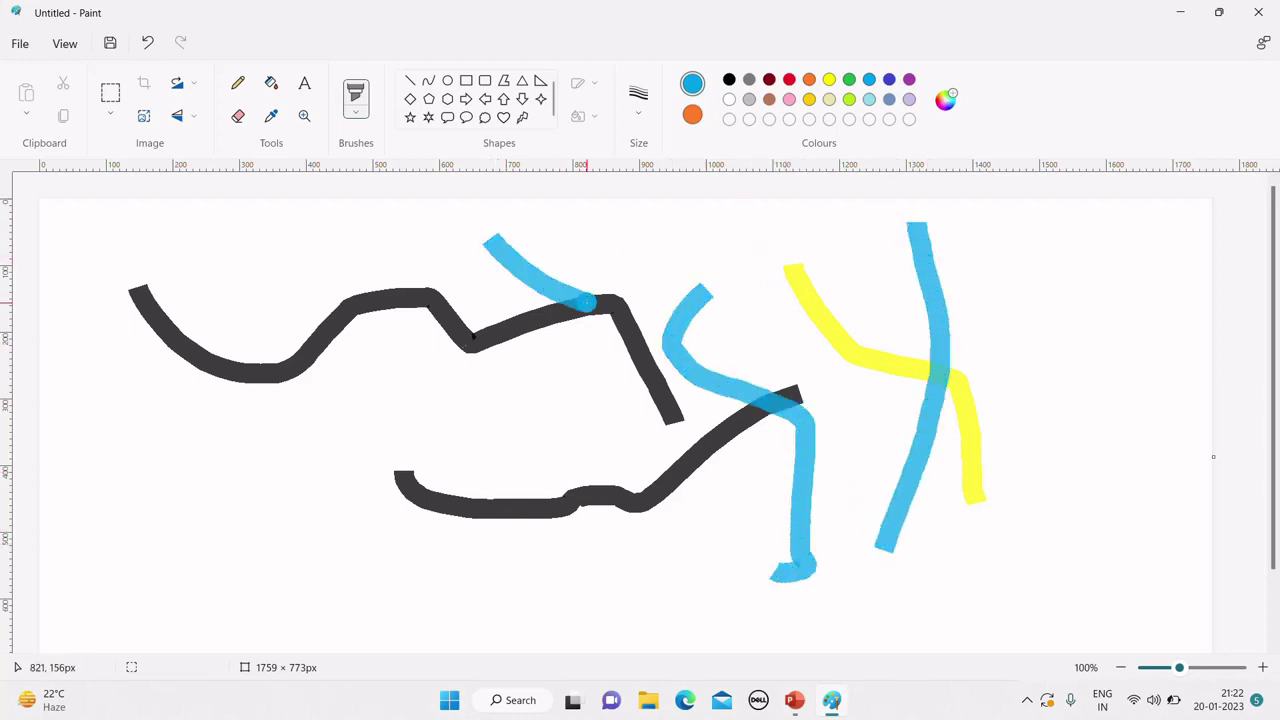
{"action": "left_click", "coordinate": [358, 110]}
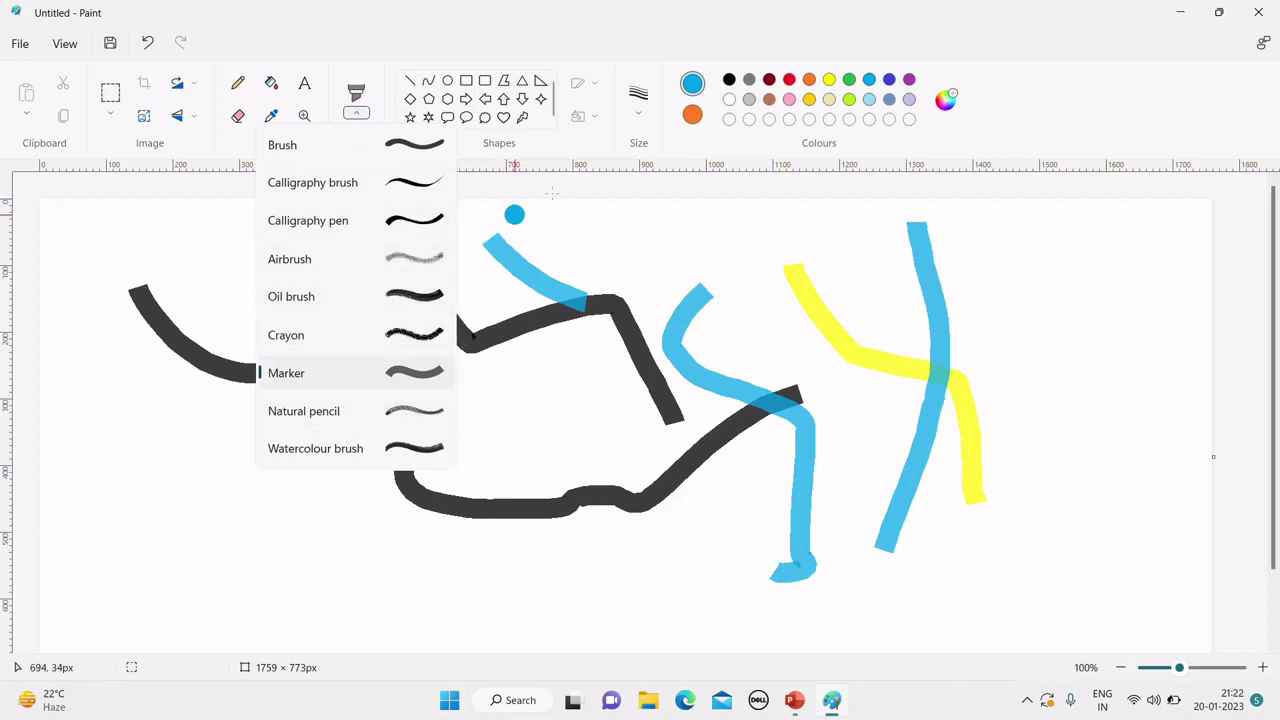
{"action": "left_click", "coordinate": [520, 145]}
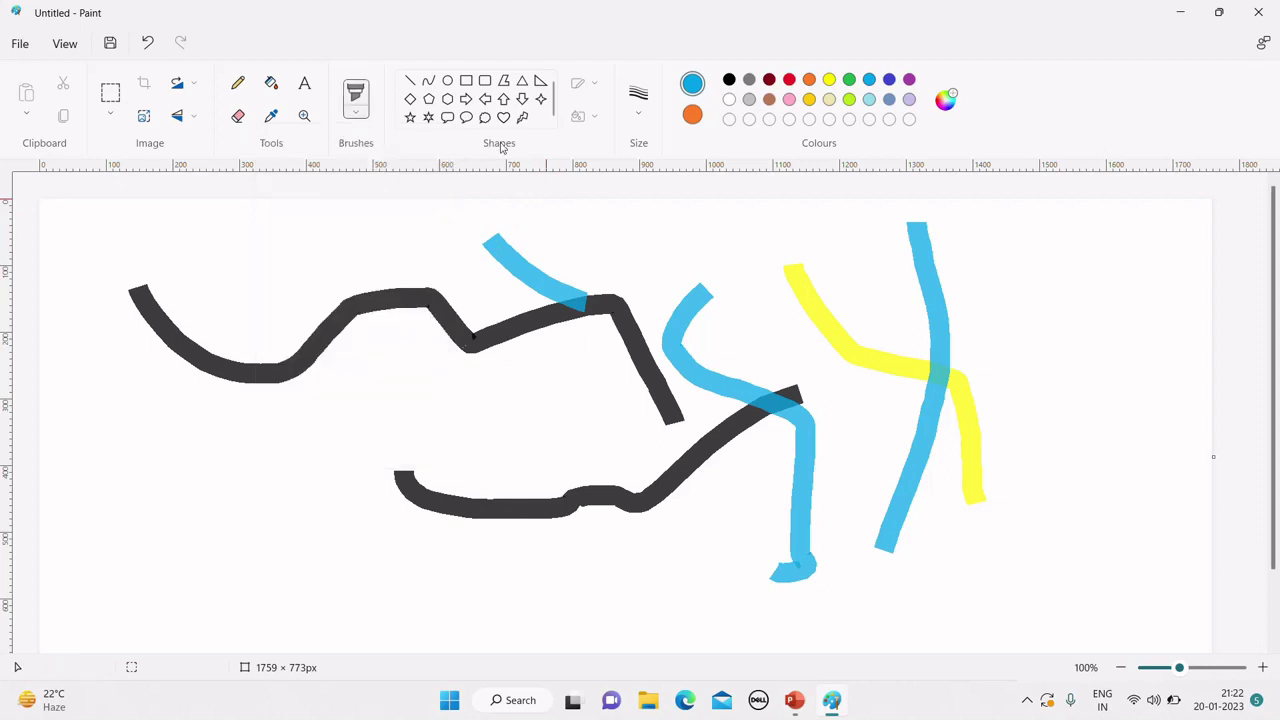
- Draw two horizontal blue lines about 851 px and 597 px long and set the upper one's thickness to 8 px
{"action": "left_click", "coordinate": [417, 86]}
{"action": "left_click", "coordinate": [416, 87]}
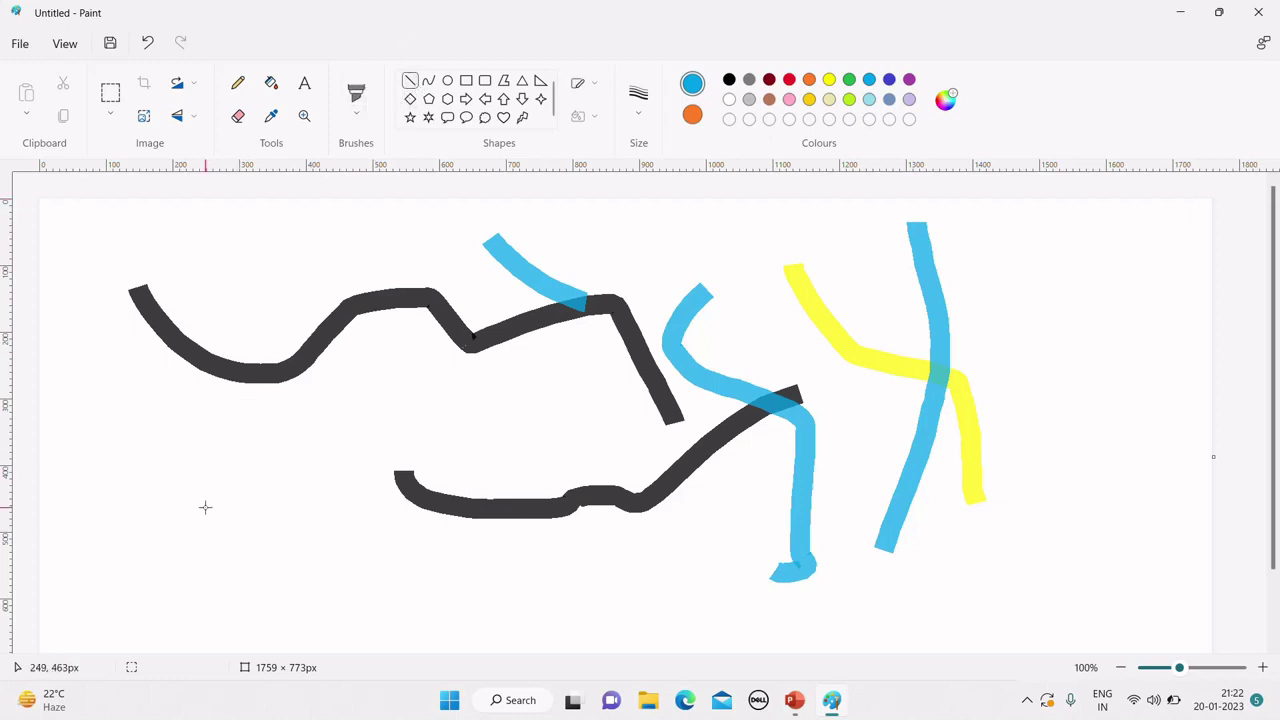
{"action": "left_click_drag", "start_coordinate": [205, 507], "coordinate": [773, 507]}
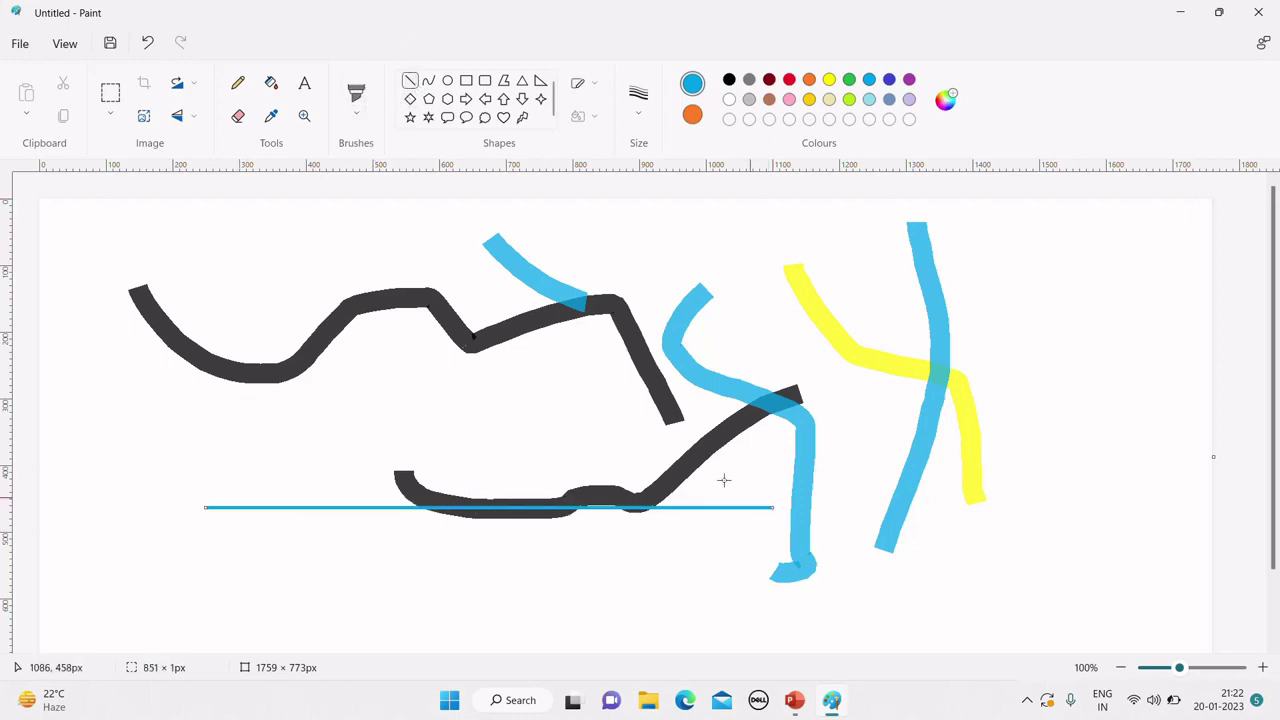
{"action": "mouse_move", "coordinate": [710, 235]}
{"action": "left_mouse_down"}
{"action": "mouse_move", "coordinate": [766, 296]}
{"action": "mouse_move", "coordinate": [757, 333]}
{"action": "mouse_move", "coordinate": [778, 298]}
{"action": "mouse_move", "coordinate": [997, 236]}
{"action": "mouse_move", "coordinate": [1108, 234]}
{"action": "left_mouse_up"}
{"action": "left_click", "coordinate": [638, 95]}
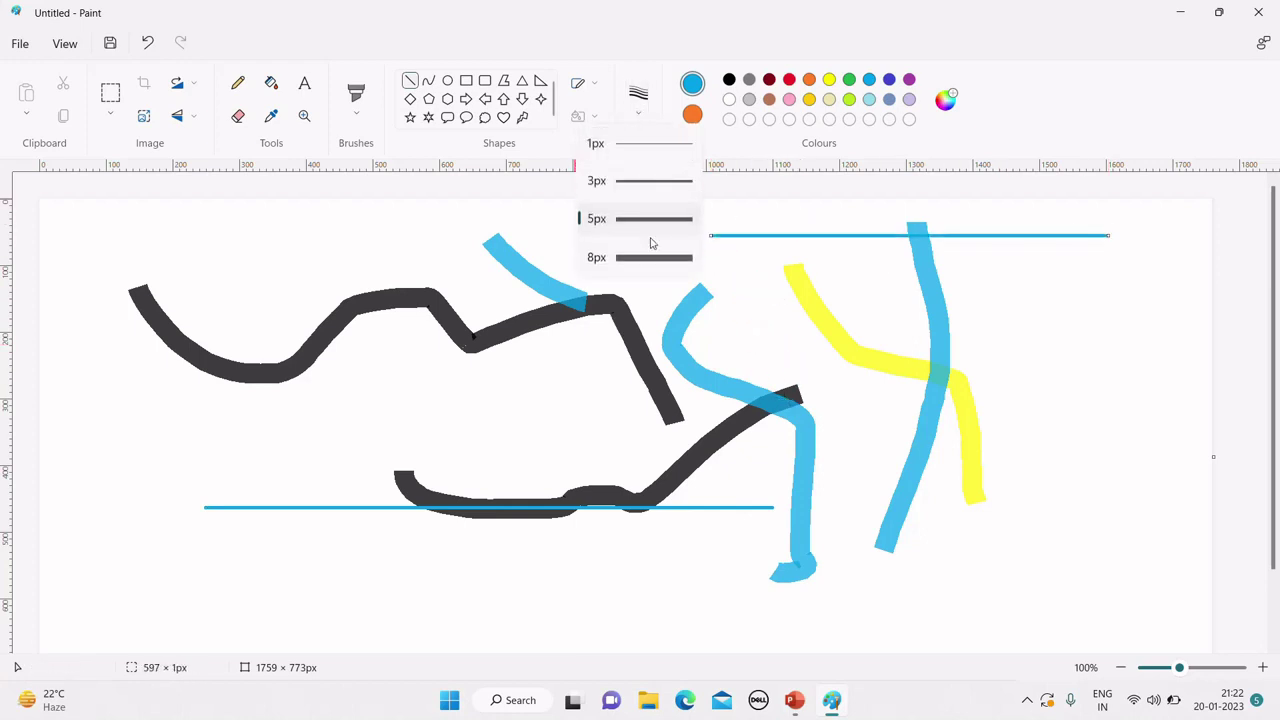
{"action": "left_click", "coordinate": [651, 257]}
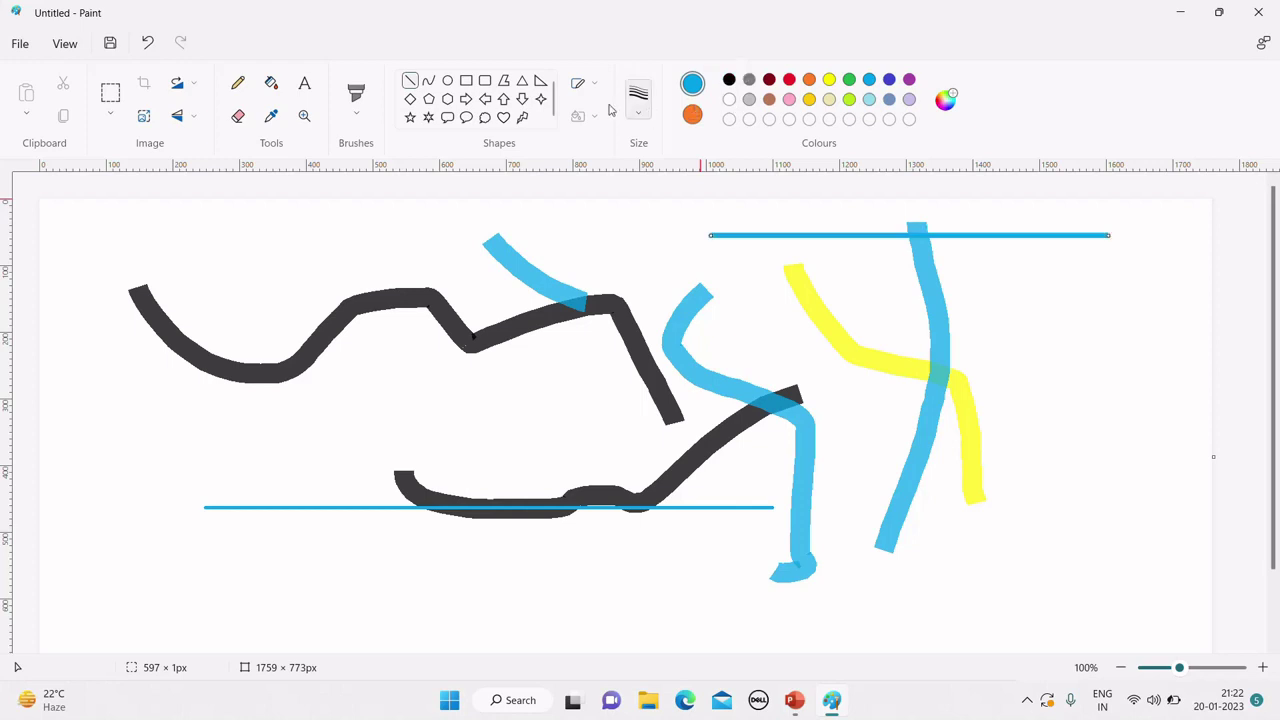
- Draw a blue rounded rectangular callout about 494 × 555 px over the black strokes
{"action": "left_click", "coordinate": [447, 117]}
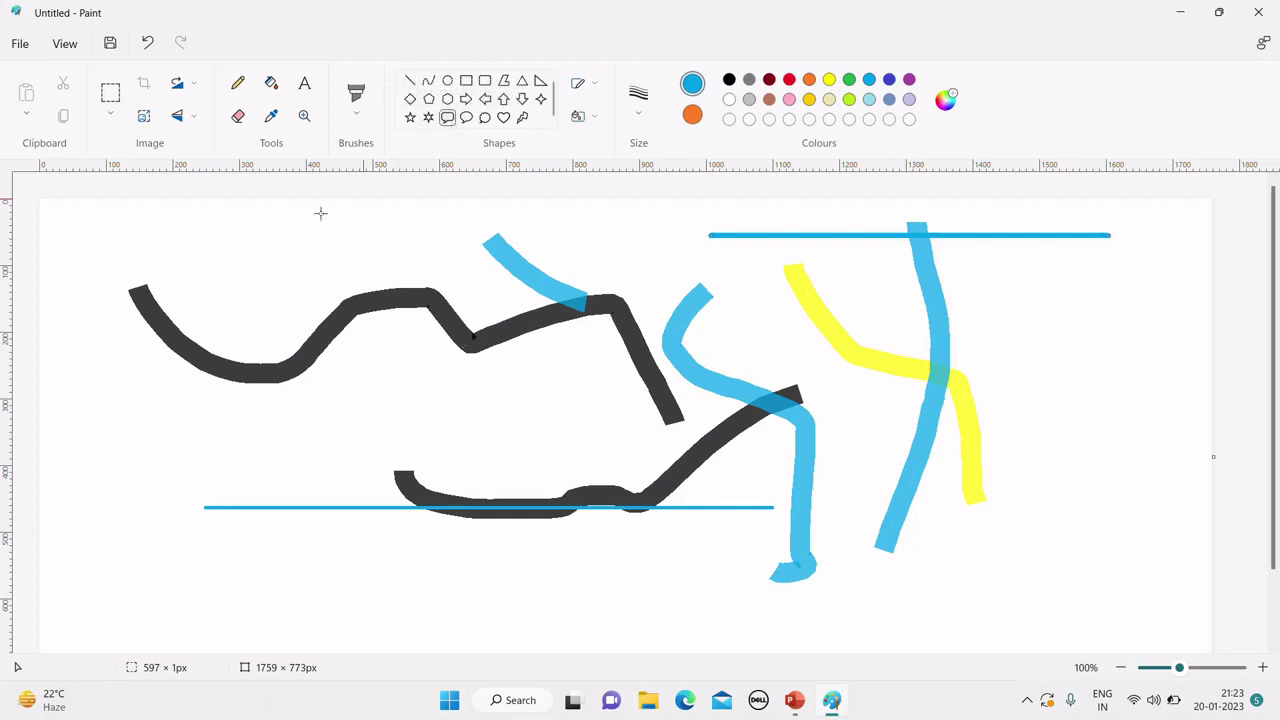
{"action": "left_click_drag", "start_coordinate": [313, 241], "coordinate": [643, 609]}
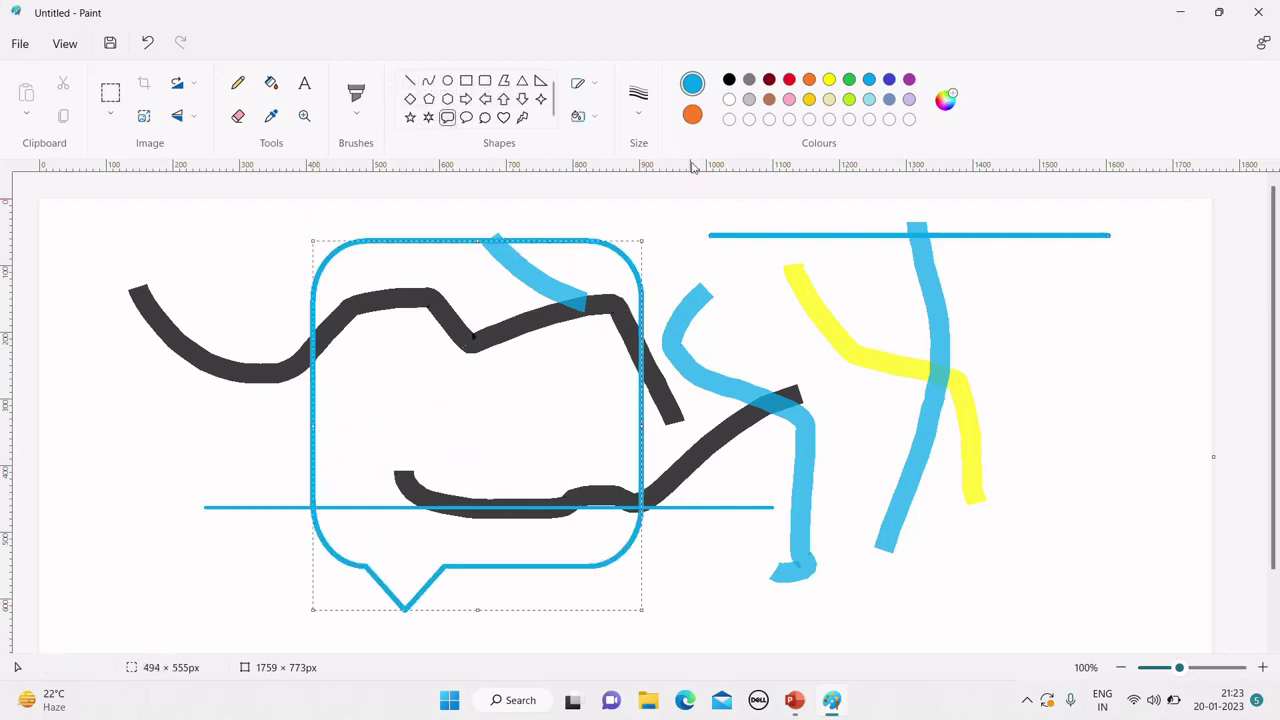
{"action": "left_click", "coordinate": [692, 116]}
- Fill the callout's regions above the long horizontal line with green
{"action": "left_click", "coordinate": [271, 83]}
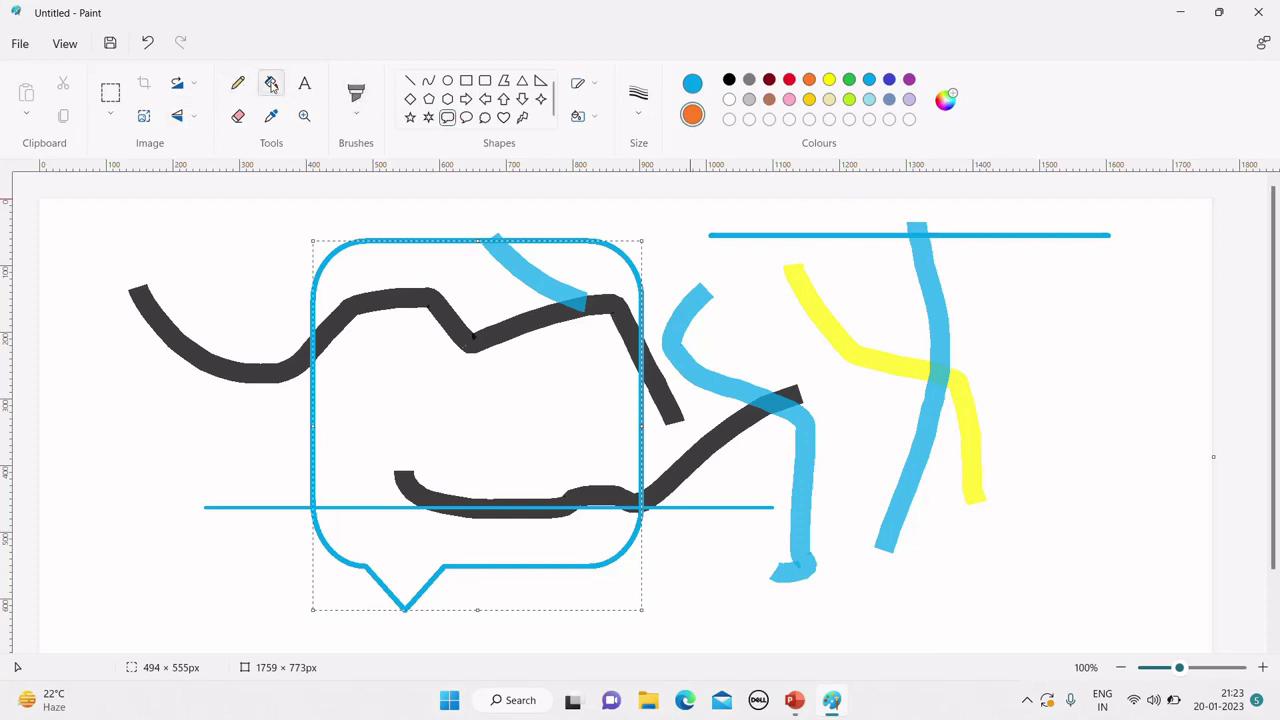
{"action": "left_click", "coordinate": [688, 90]}
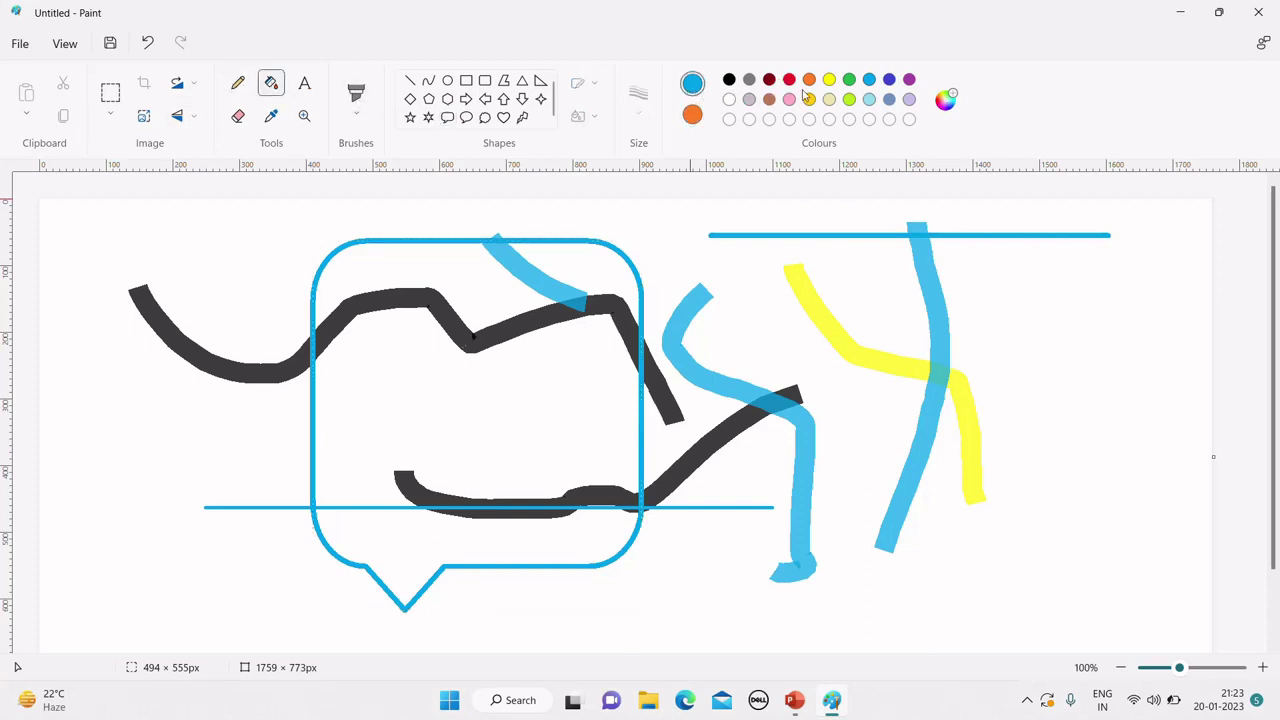
{"action": "left_click", "coordinate": [851, 81]}
{"action": "left_click", "coordinate": [496, 373]}
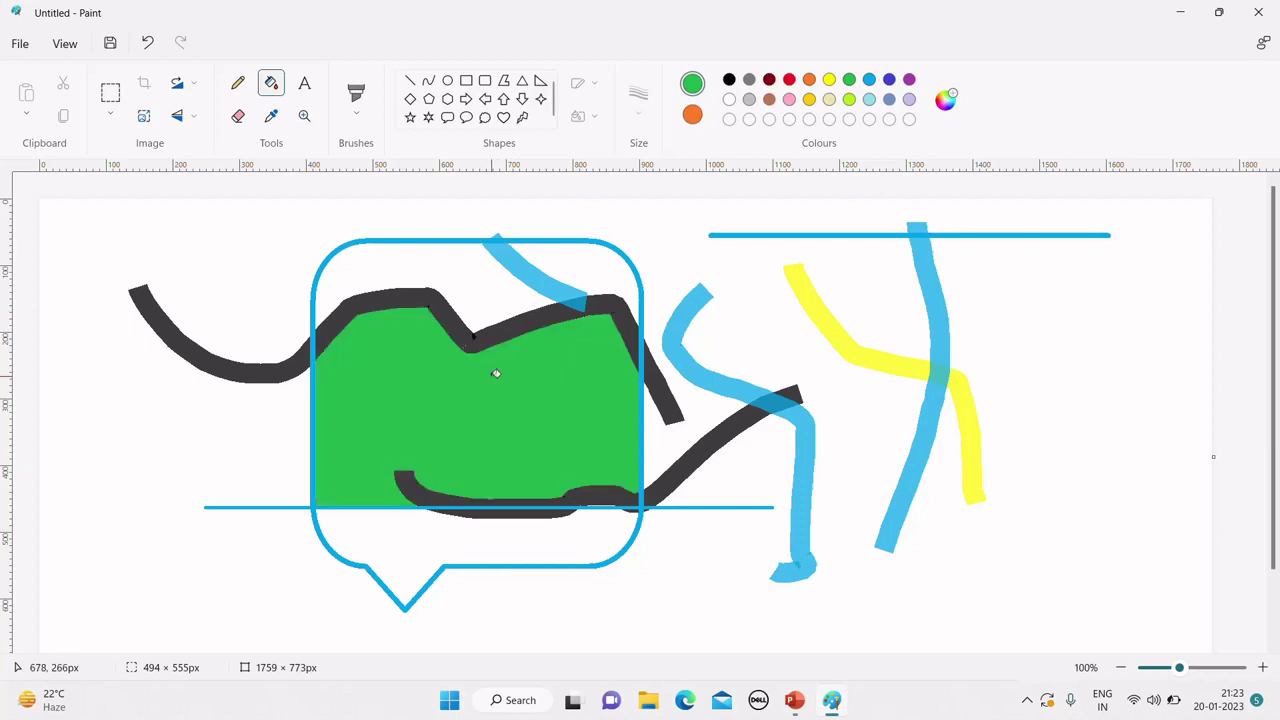
{"action": "left_click", "coordinate": [492, 281]}
{"action": "left_click", "coordinate": [590, 264]}
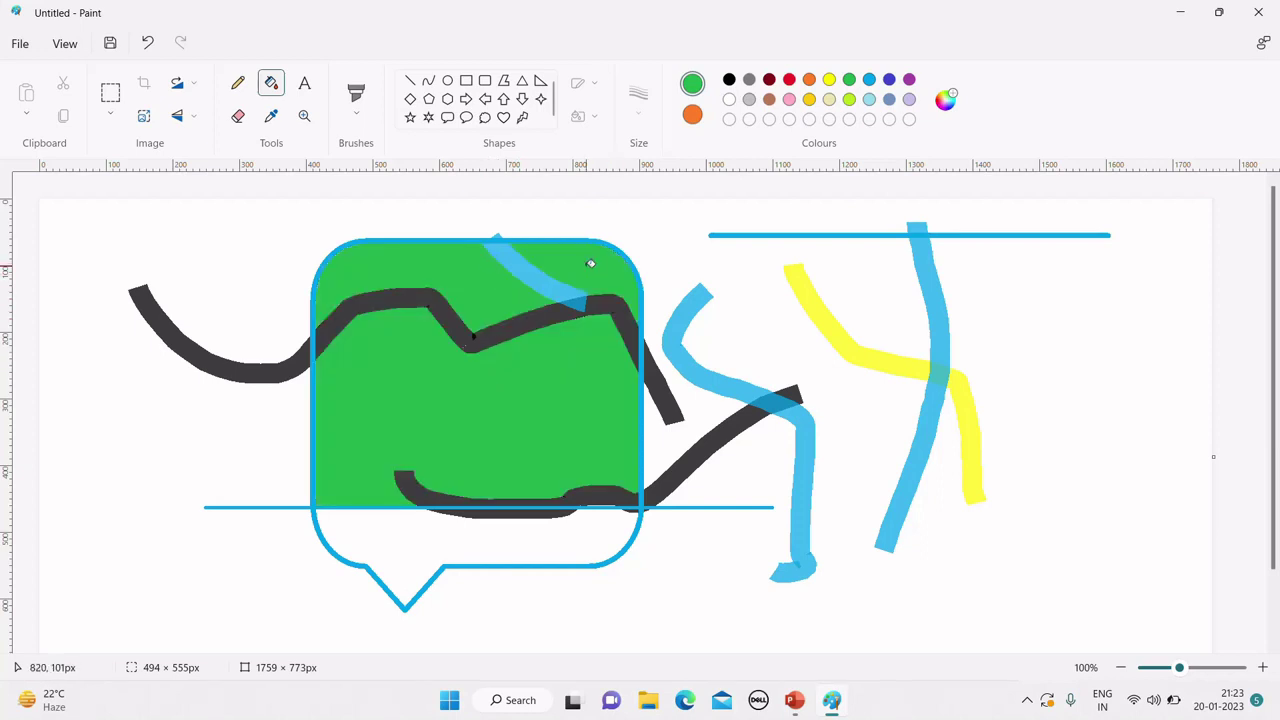
{"action": "left_click", "coordinate": [560, 513]}
- Start a new blank canvas without saving the callout drawing and fill it with black
{"action": "key", "text": "alt+F4"}
{"action": "left_click", "coordinate": [663, 396]}
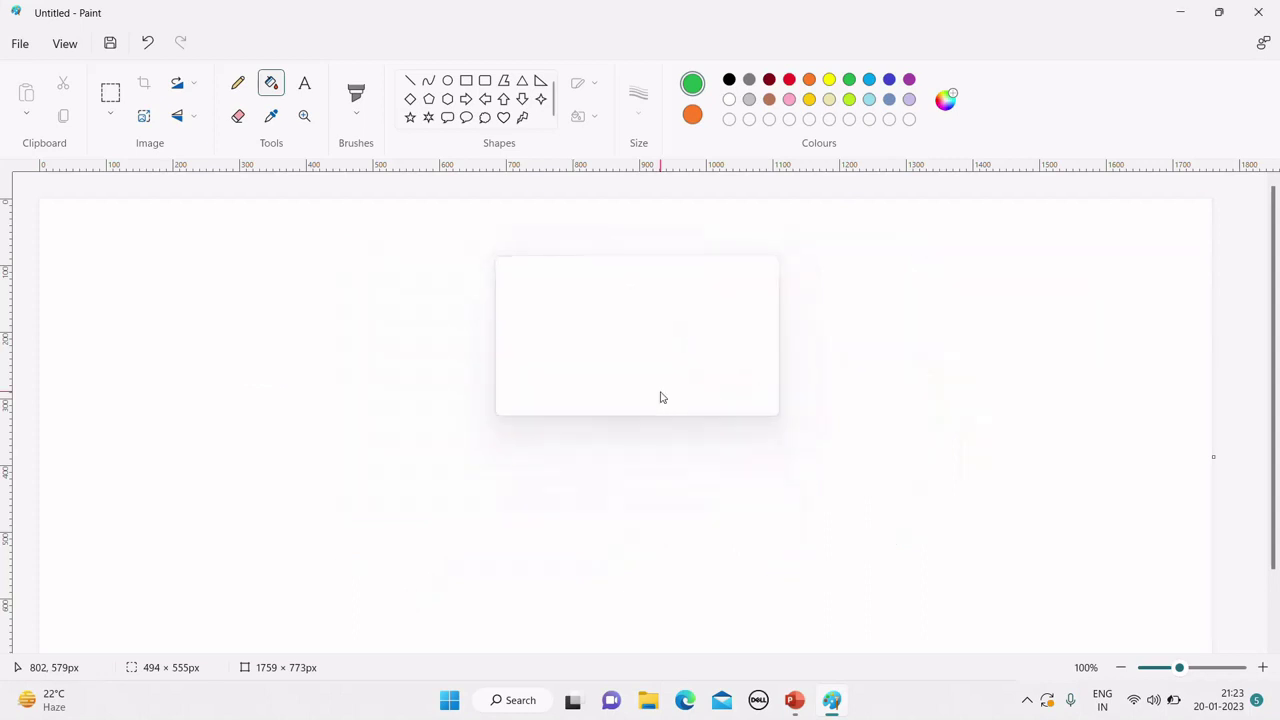
{"action": "left_click", "coordinate": [22, 44]}
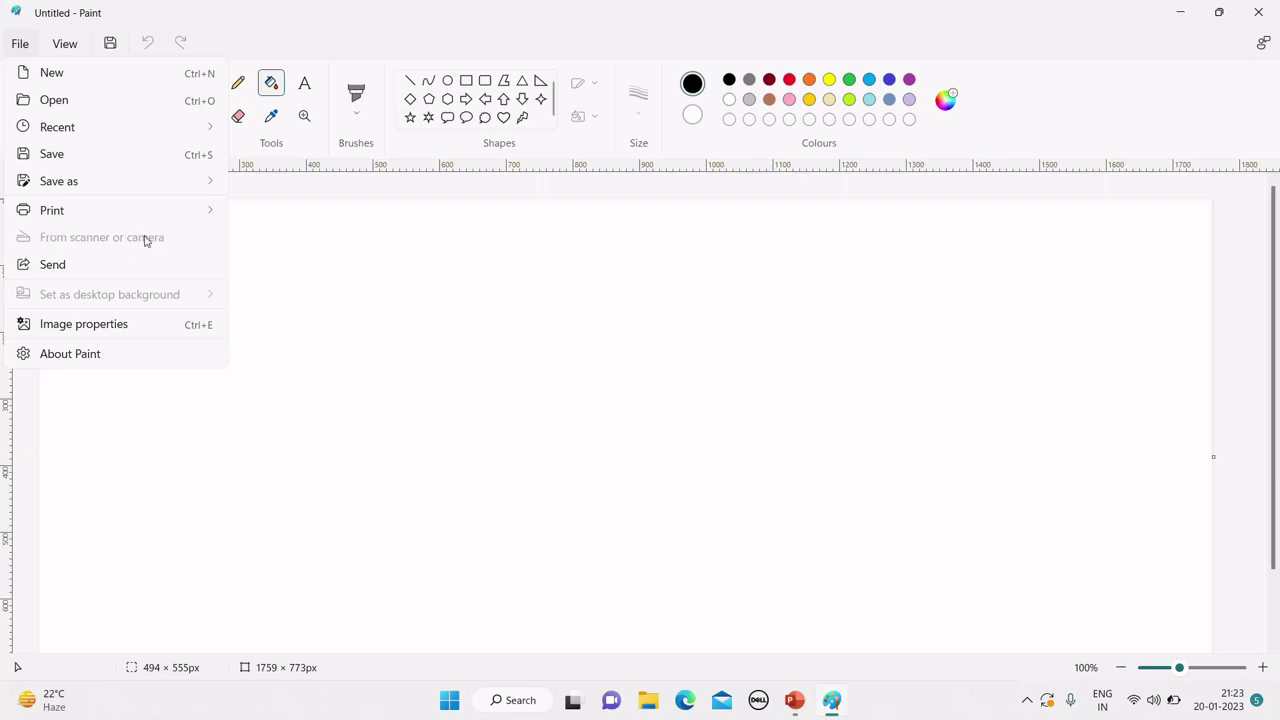
{"action": "left_click", "coordinate": [342, 264]}
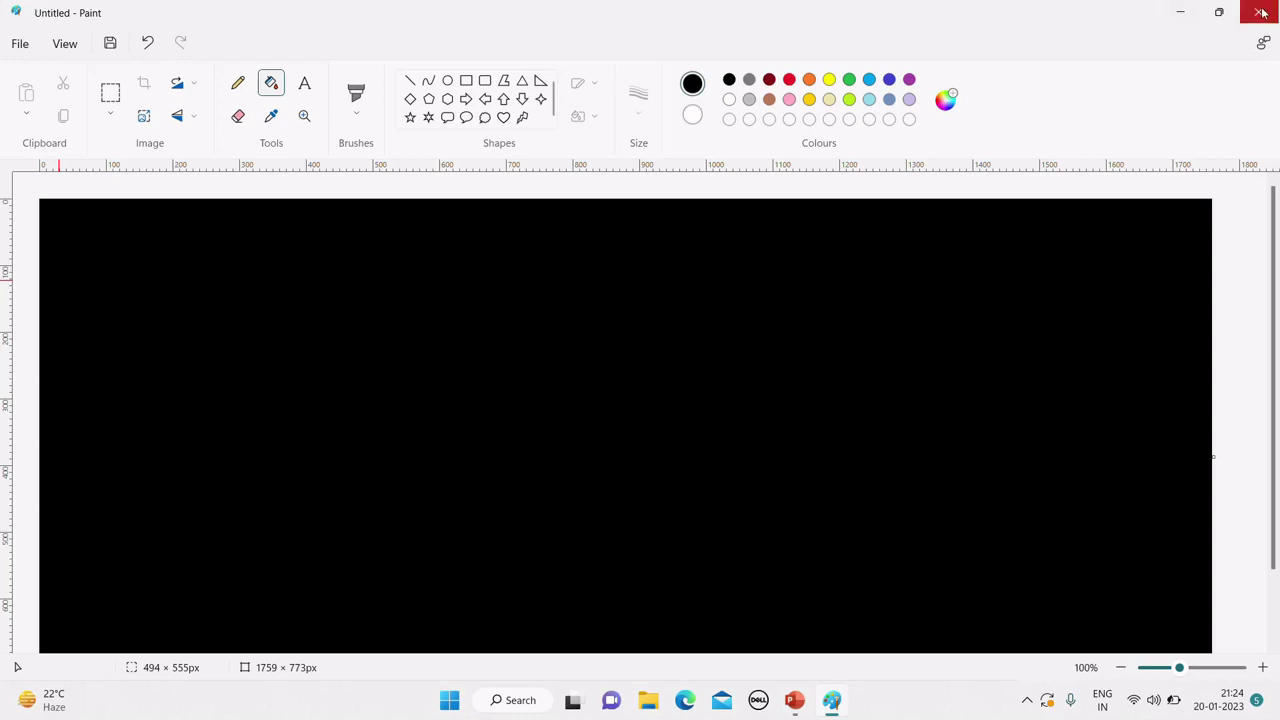
- Close the program without saving the black canvas
{"action": "left_click", "coordinate": [22, 46]}
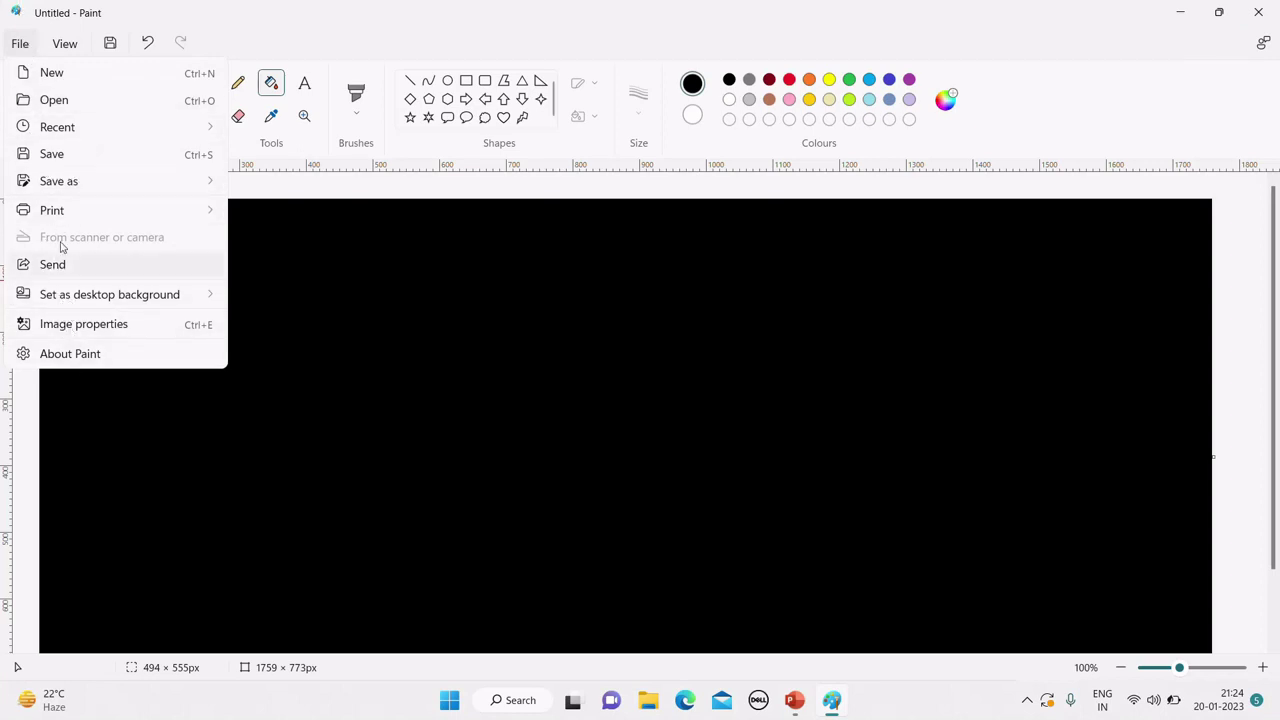
{"action": "left_click", "coordinate": [1266, 12]}
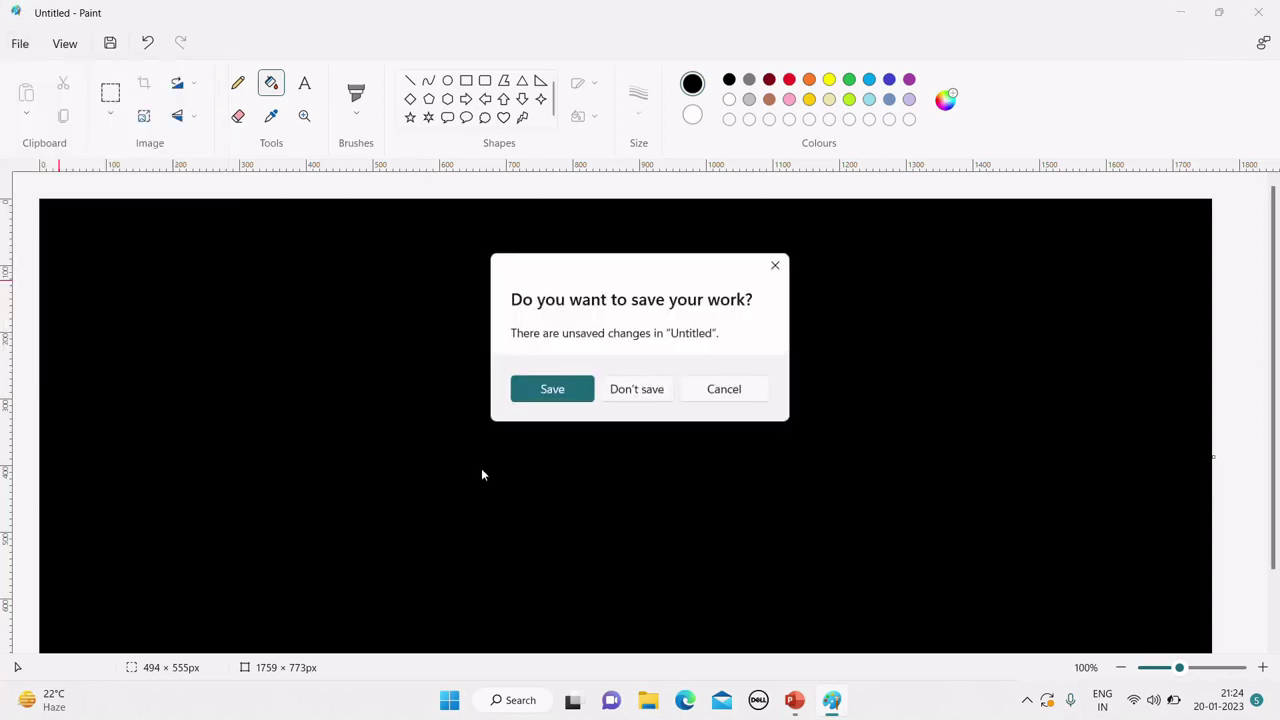
{"action": "left_click", "coordinate": [648, 393]}
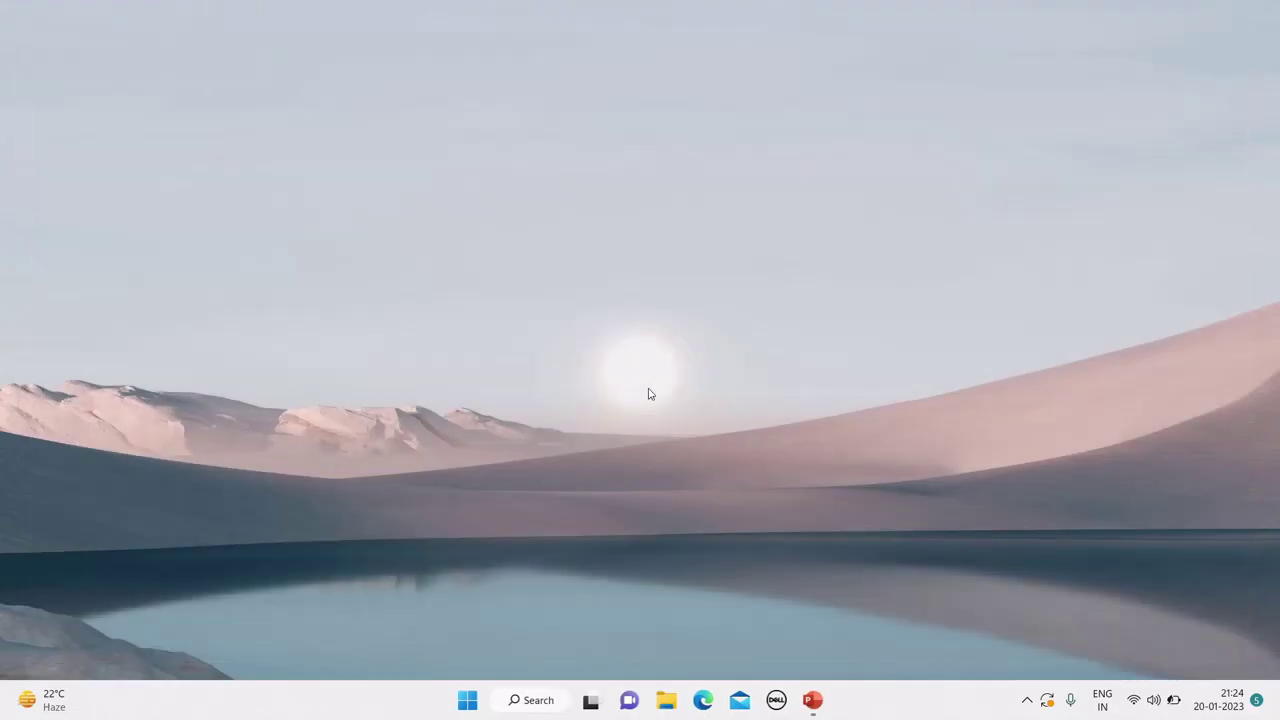